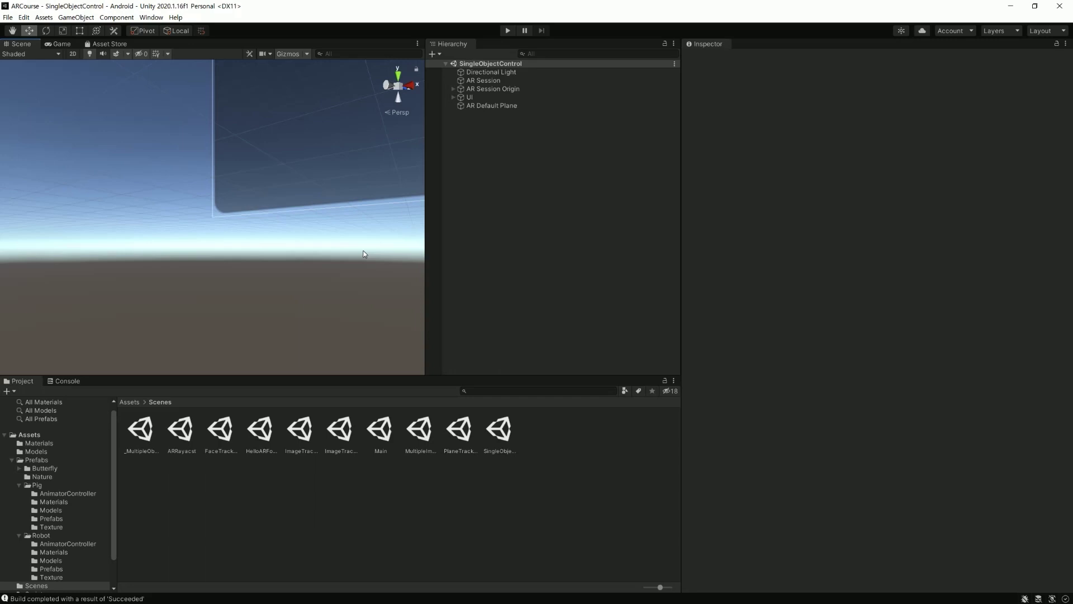
Step: Duplicate the SingleObjectControl scene asset and rename the copy MultipleObjectControl
click(500, 436)
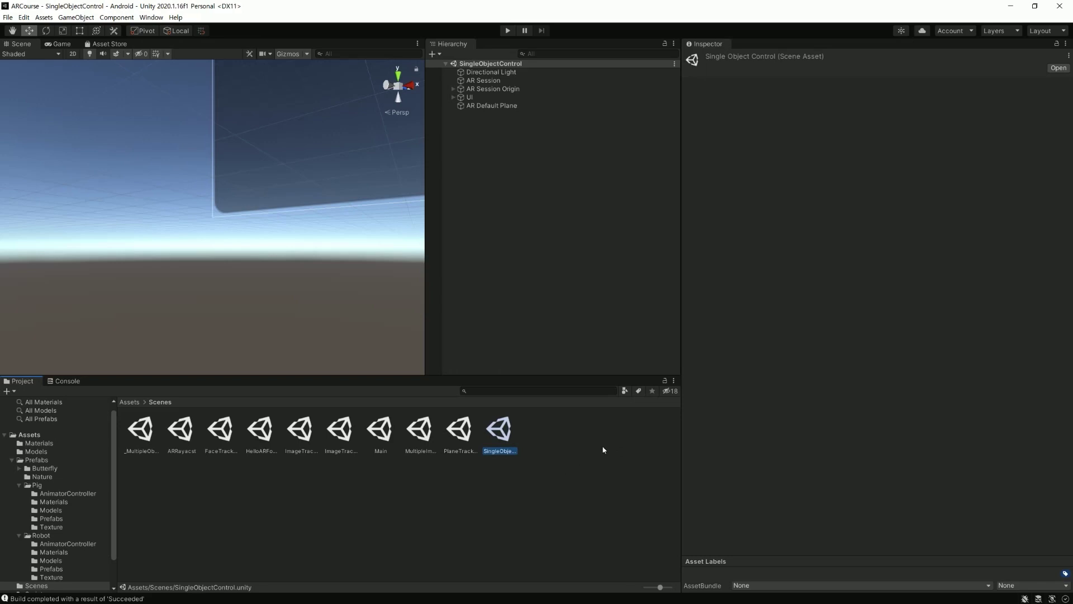
key(ctrl+d)
key(F2)
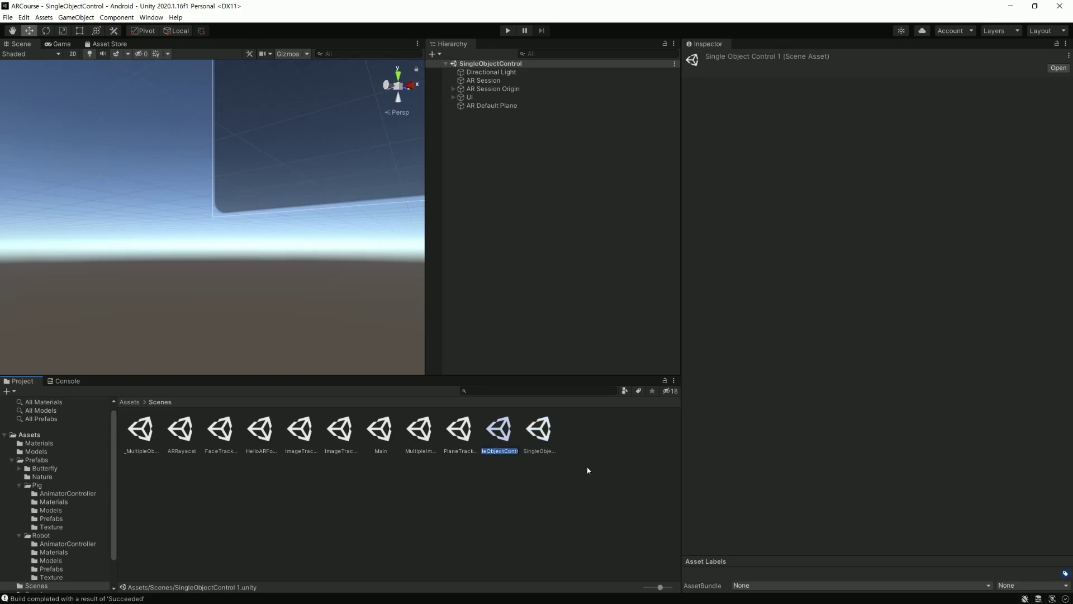
text(MultipleObjec)
text(tControl)
key(Return)
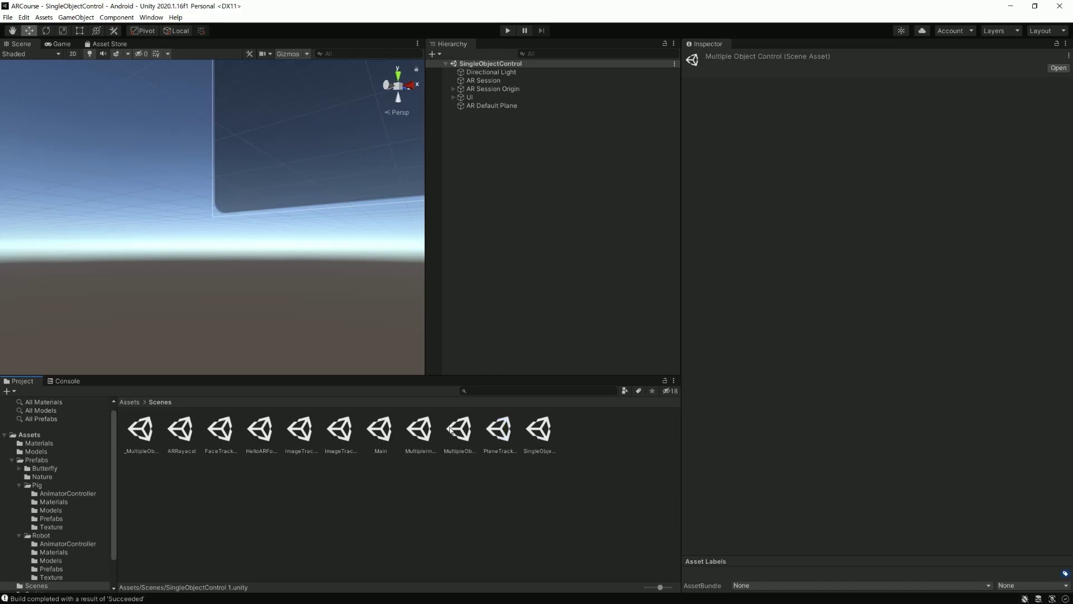
Step: Open the MultipleObjectControl scene, select AR Session Origin, and bring the UI canvas into view
double_click(464, 431)
click(484, 89)
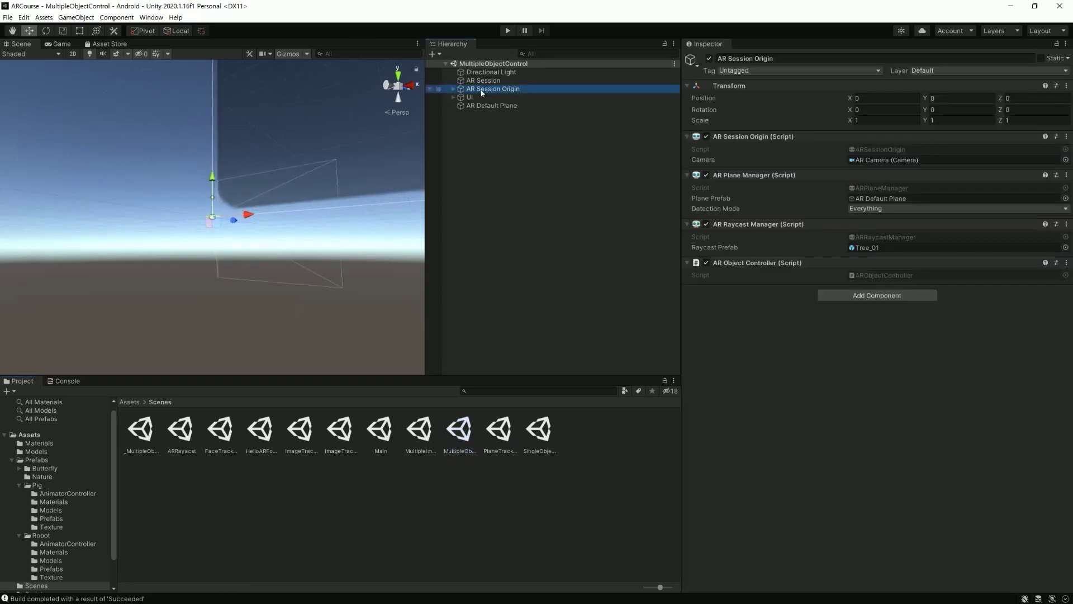
mouse_move(332, 257)
right_down()
mouse_move(335, 286)
mouse_move(388, 208)
right_up()
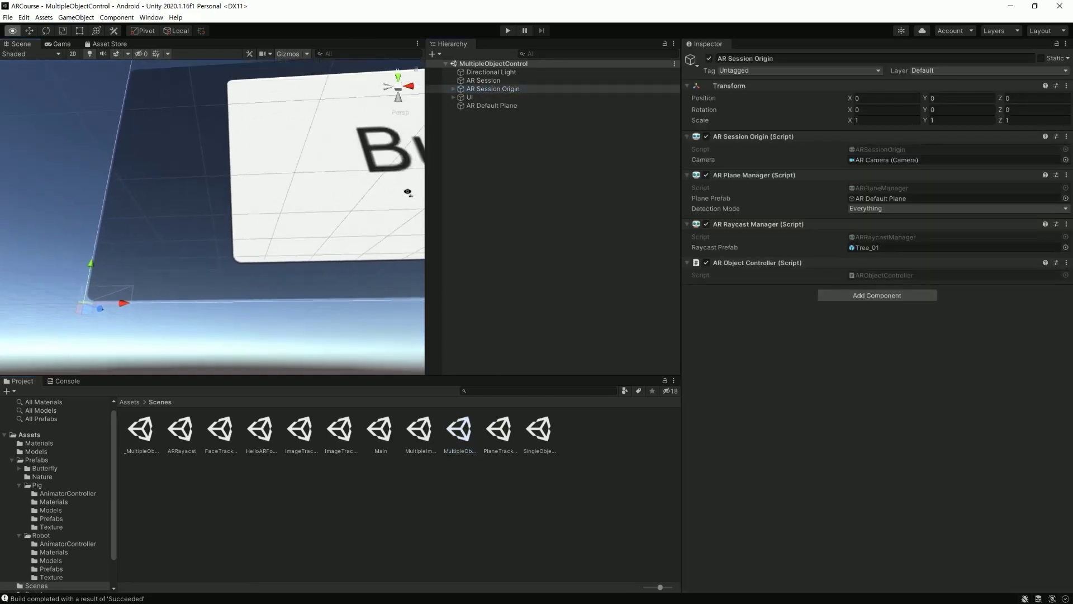
right_drag(388, 208, 479, 151)
key(s)
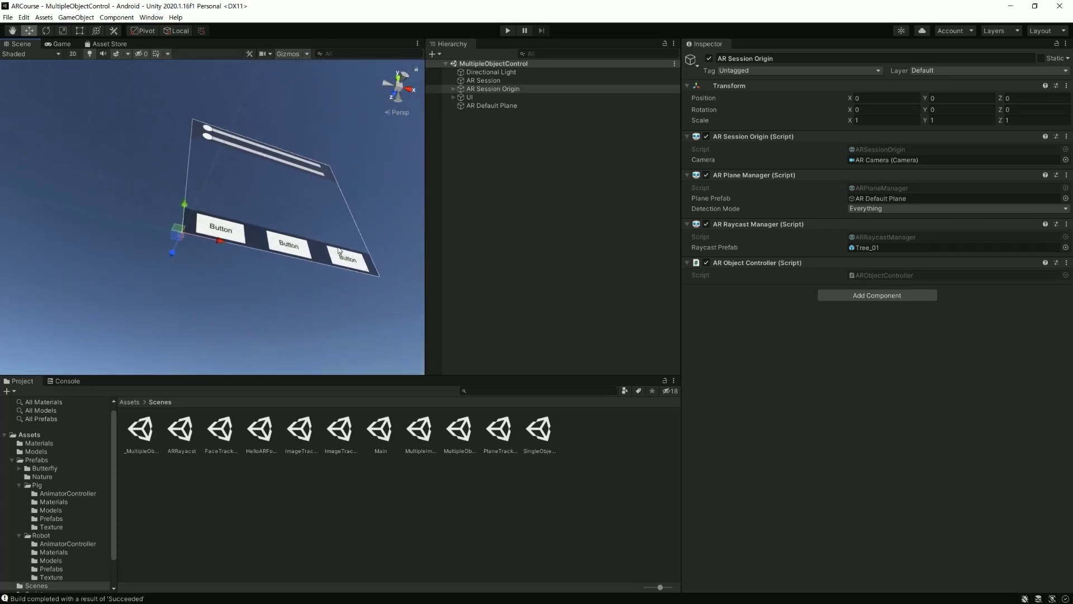
right_drag(286, 338, 349, 236)
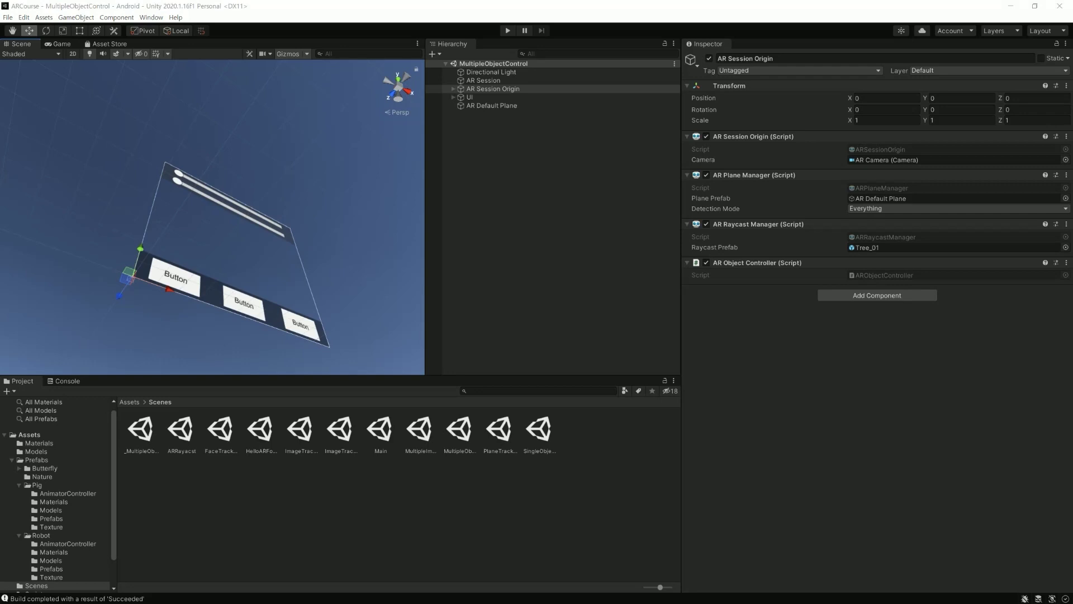
Step: Expand UI > Canvas and delete the OcclusionBtns and Sliders groups
click(481, 97)
click(453, 97)
click(495, 113)
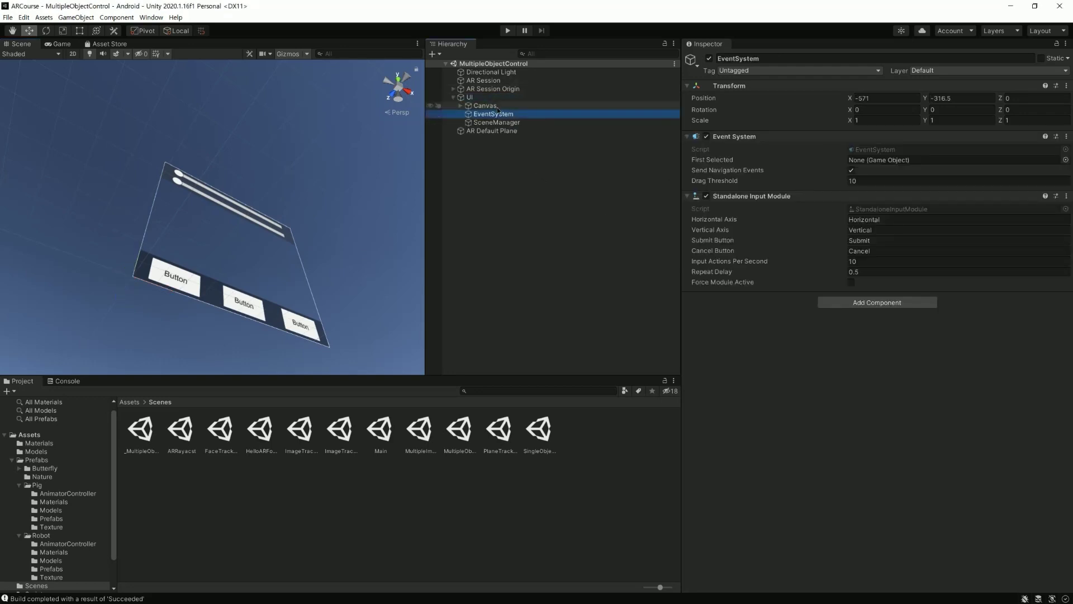
click(485, 105)
click(460, 105)
click(502, 114)
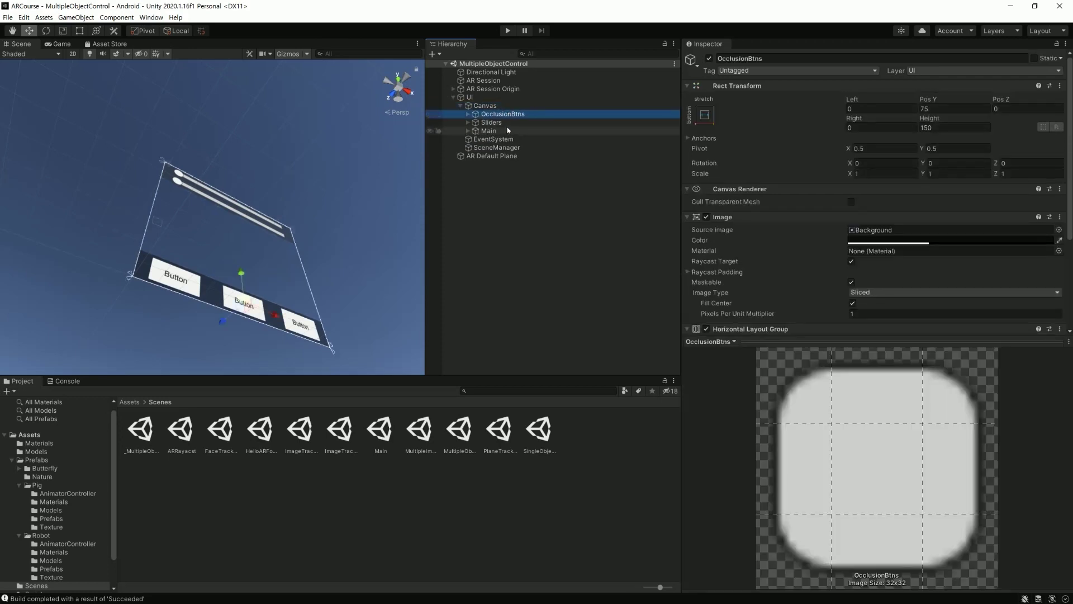
key(Delete)
click(498, 113)
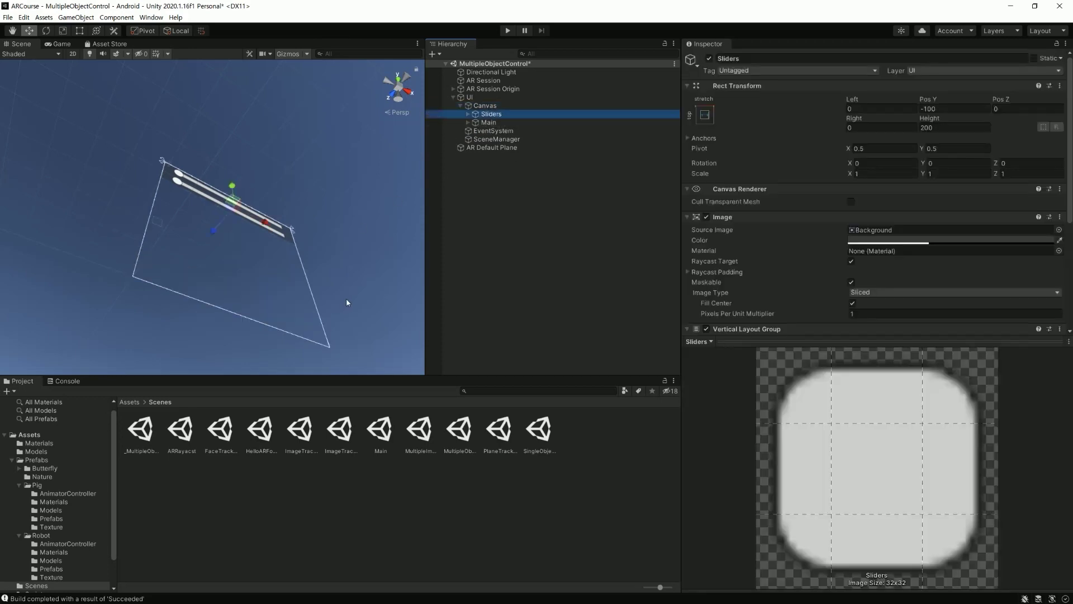
key(Delete)
Step: Snap the Scene view to a straight front angle on the canvas and save the scene
right_drag(210, 319, 274, 271)
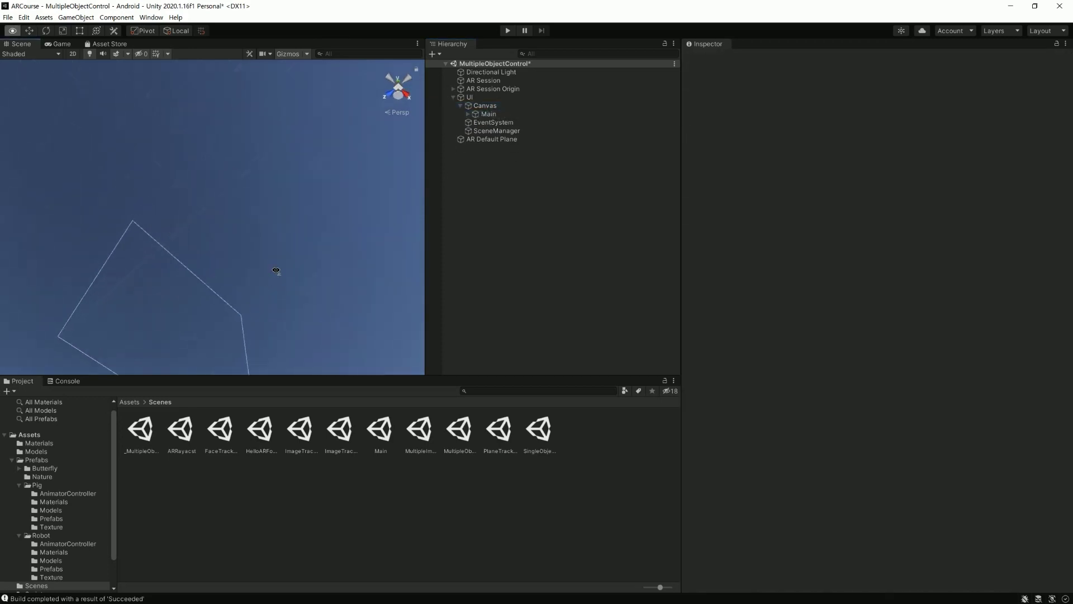
click(527, 110)
mouse_move(364, 206)
right_down()
mouse_move(298, 192)
mouse_move(313, 185)
right_up()
click(409, 79)
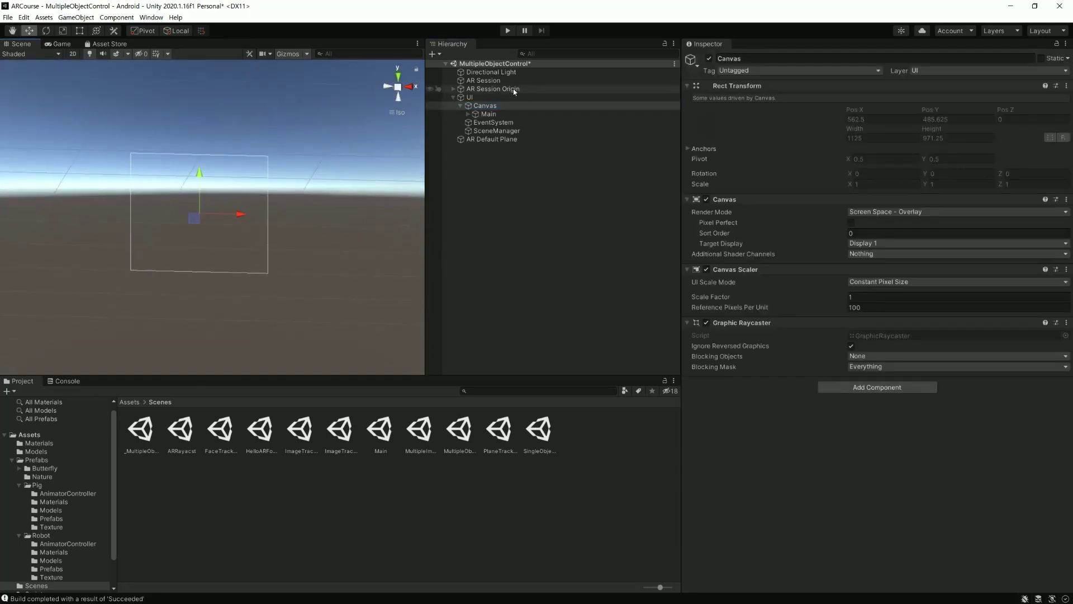
scroll(380, 202, up, 3)
click(332, 256)
key(ctrl+s)
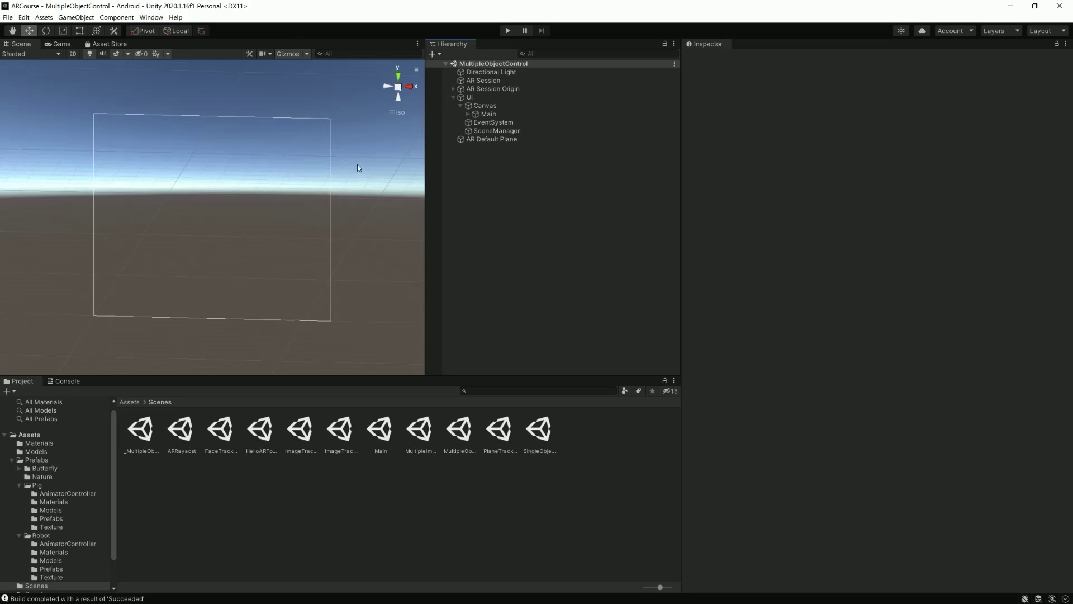
Step: Add a UI Scroll View as a child of the Canvas
right_click(490, 106)
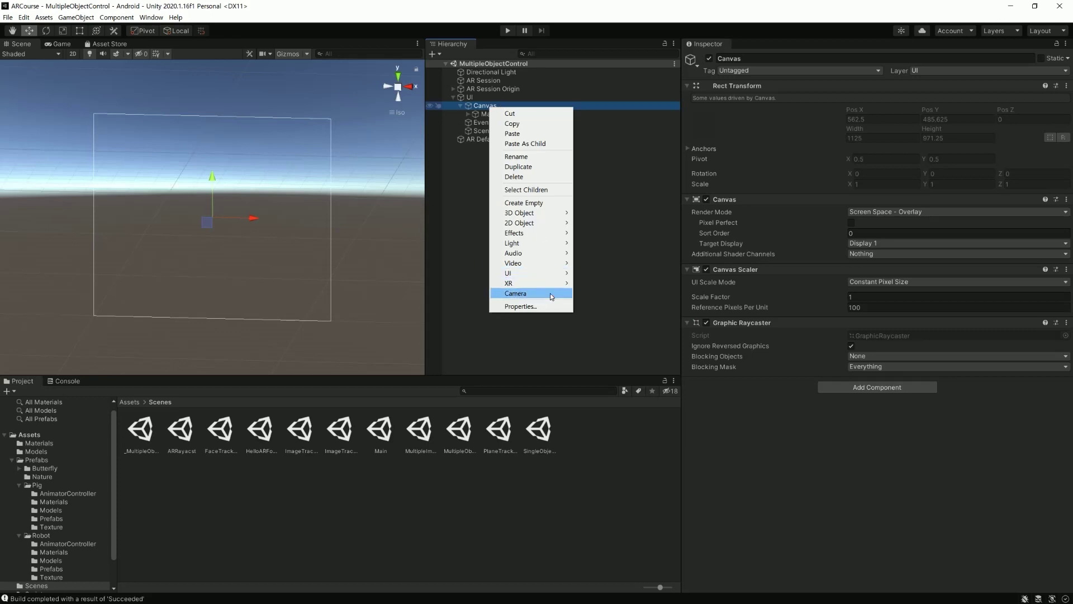
mouse_move(550, 274)
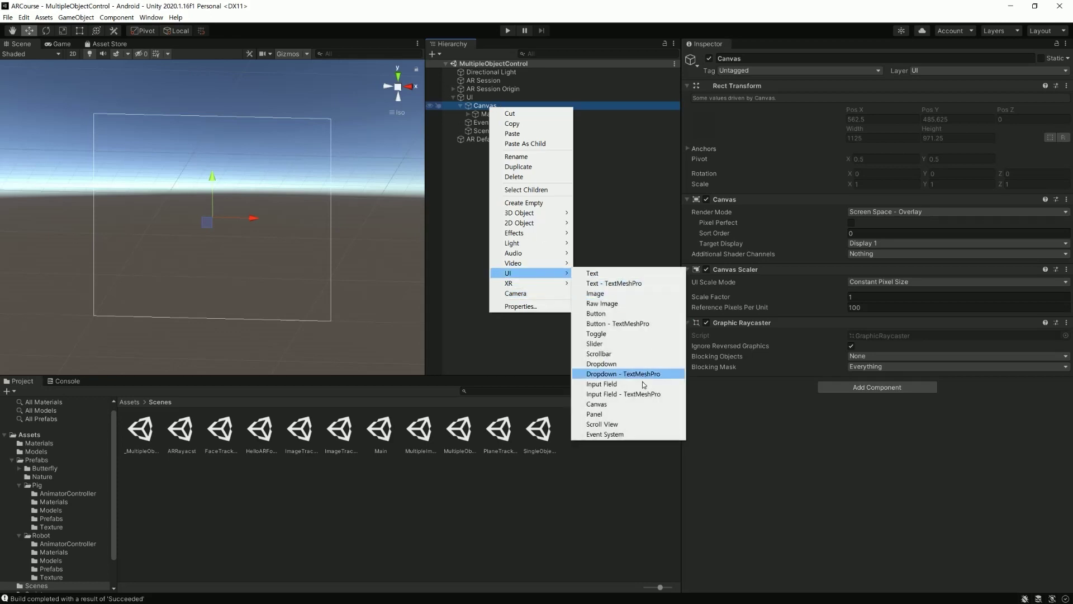
click(642, 428)
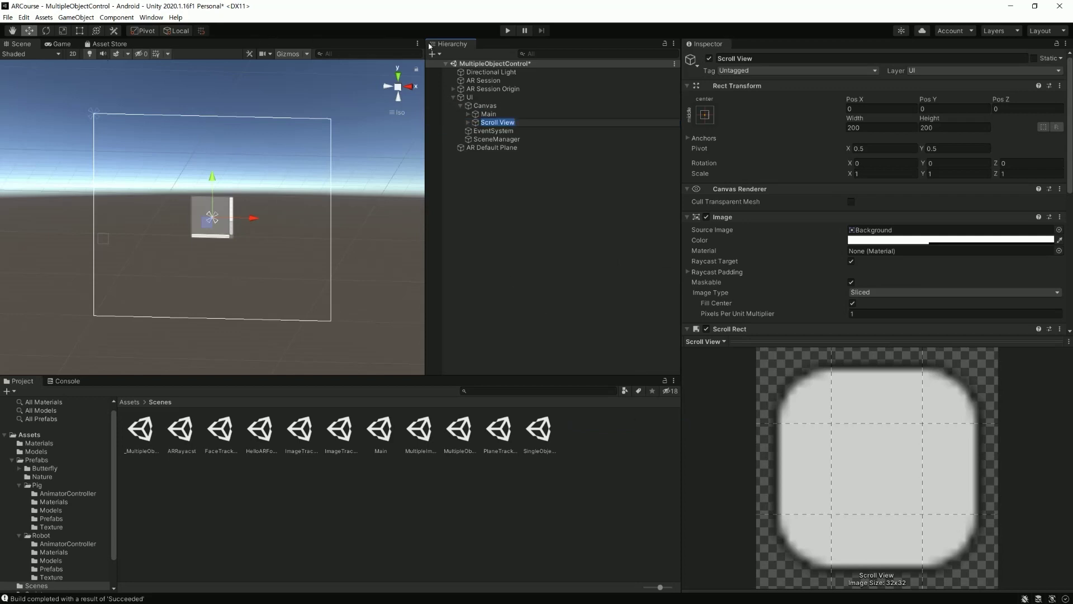
Step: Test the Scroll View by dragging it in Play mode, then stop playing
click(508, 31)
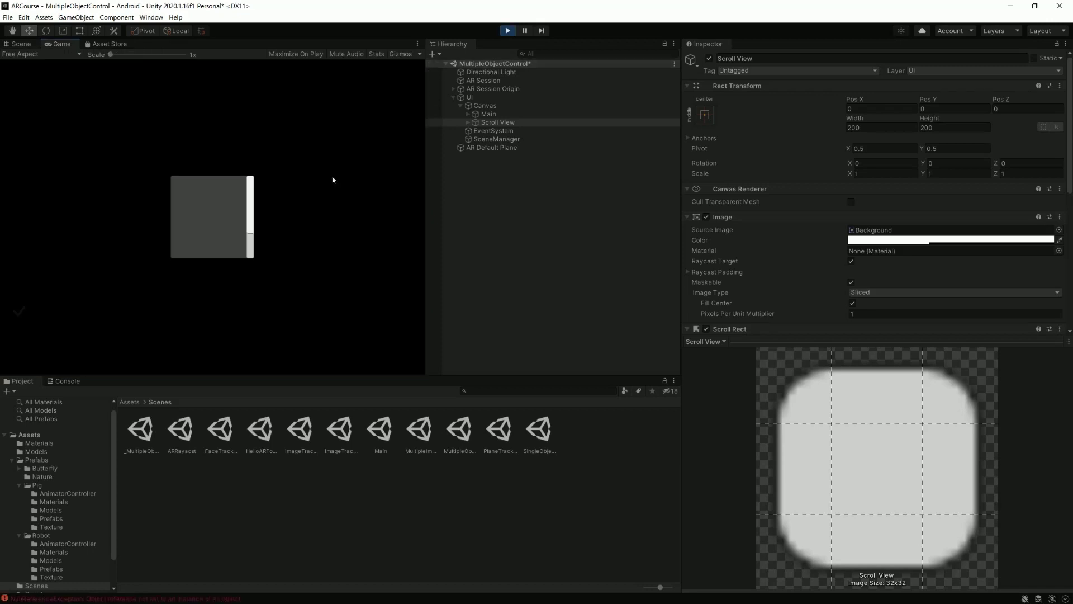
drag(248, 233, 254, 186)
mouse_move(255, 186)
mouse_down()
mouse_move(251, 224)
mouse_move(239, 135)
mouse_up()
click(507, 30)
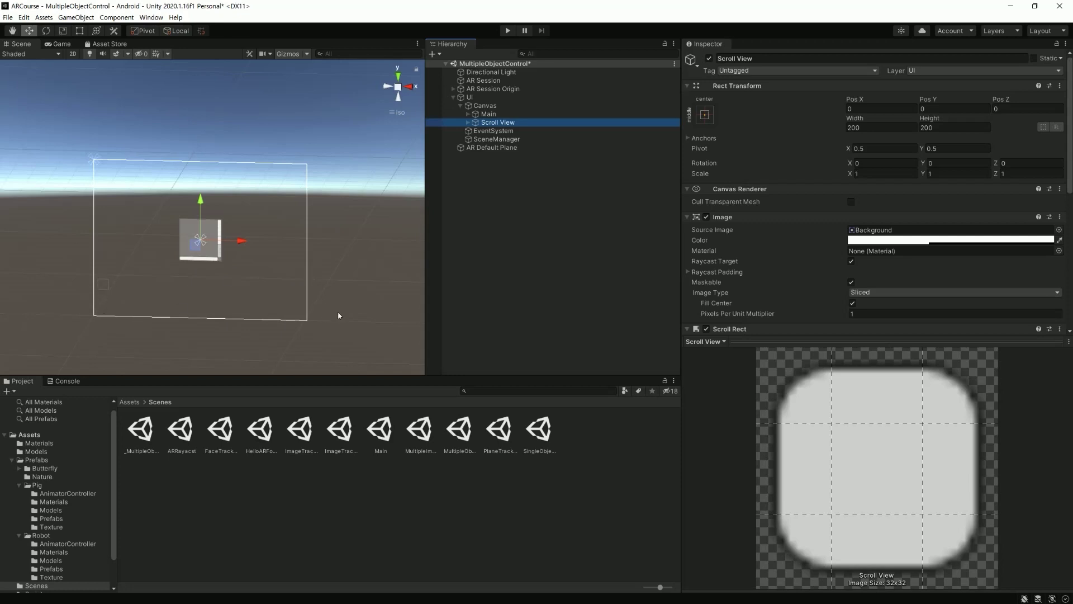
Step: Anchor the Scroll View with the bottom-stretch preset and set Left and Right to 0
click(705, 115)
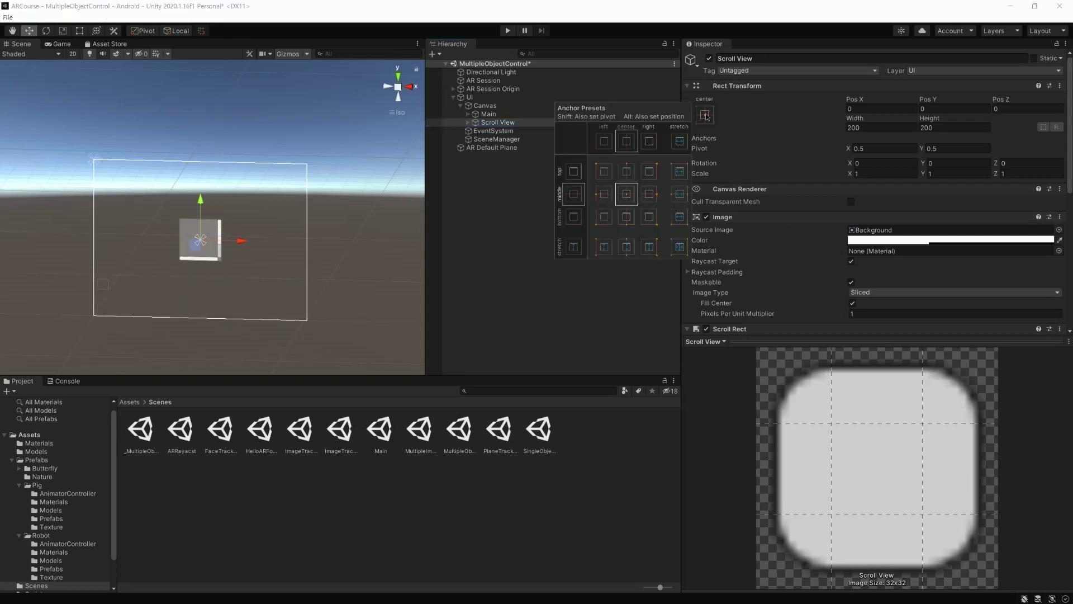
click(679, 216)
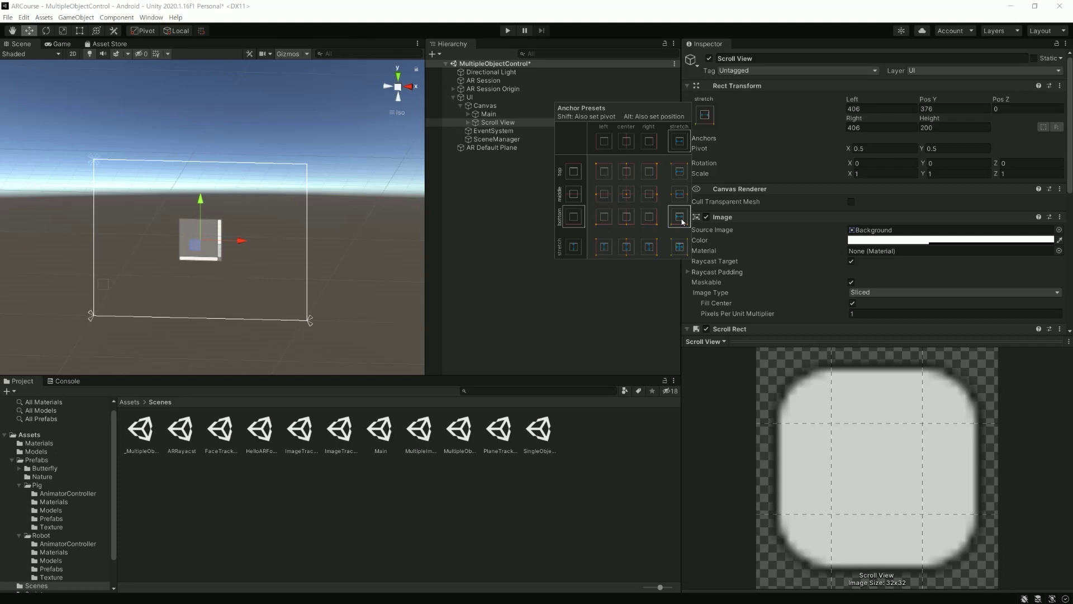
click(957, 128)
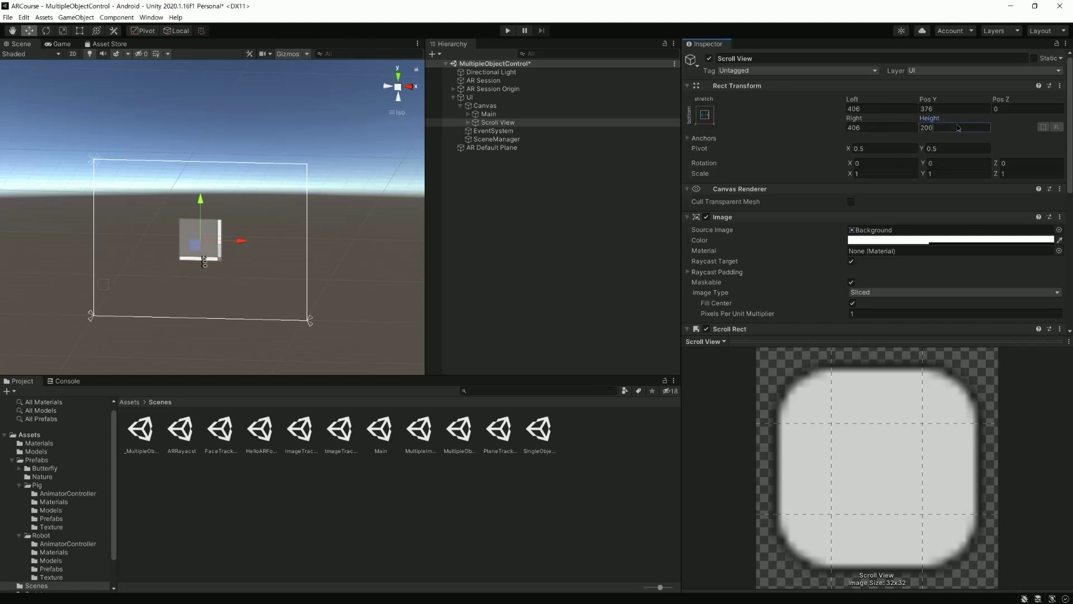
click(880, 109)
text(0)
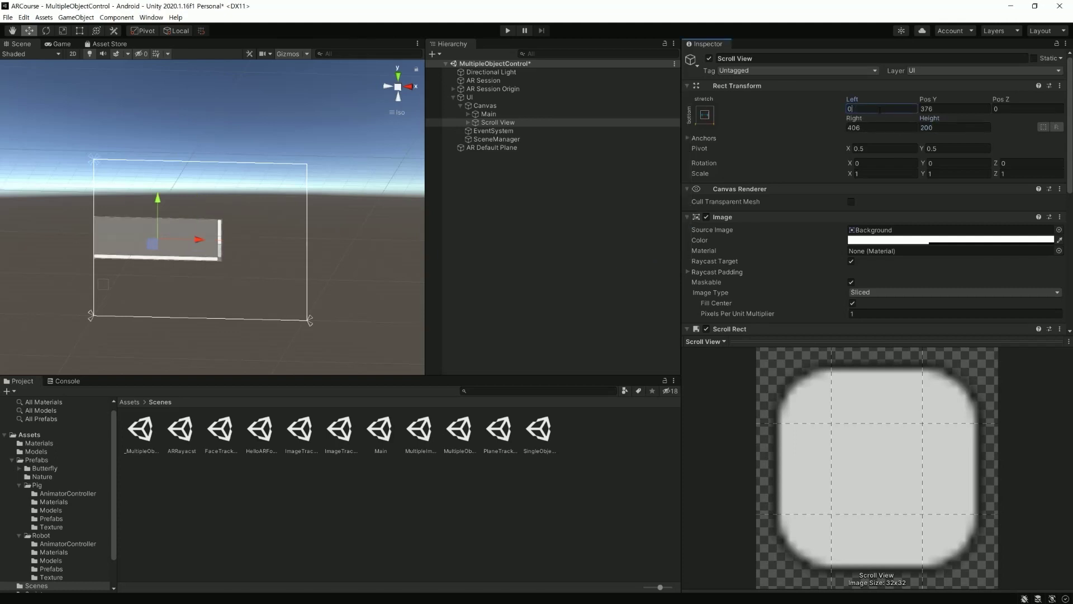
key(Tab)
text(0)
key(Tab)
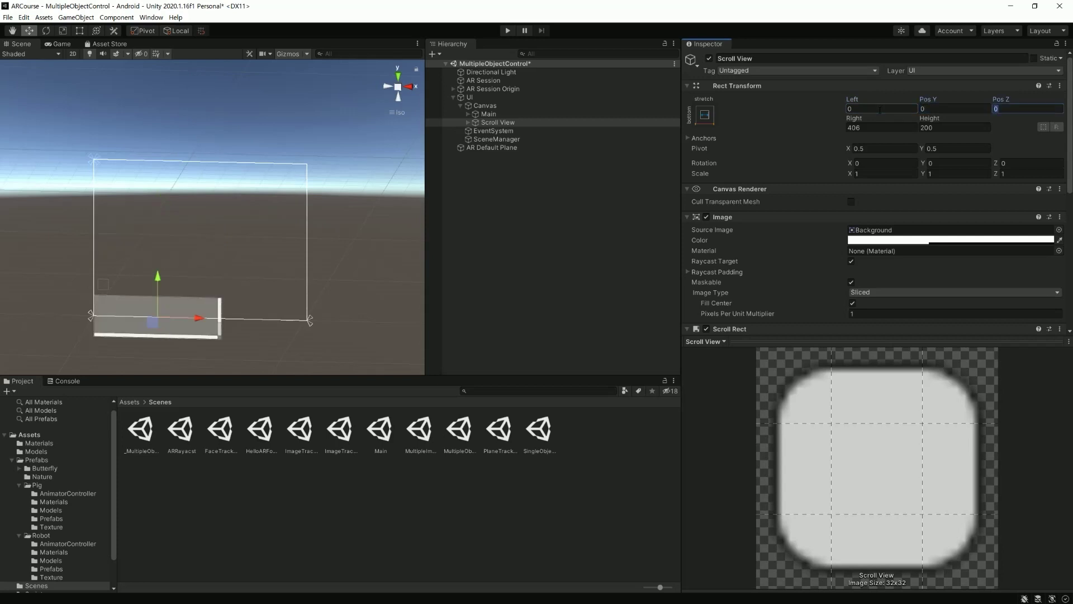
key(Tab)
text(0)
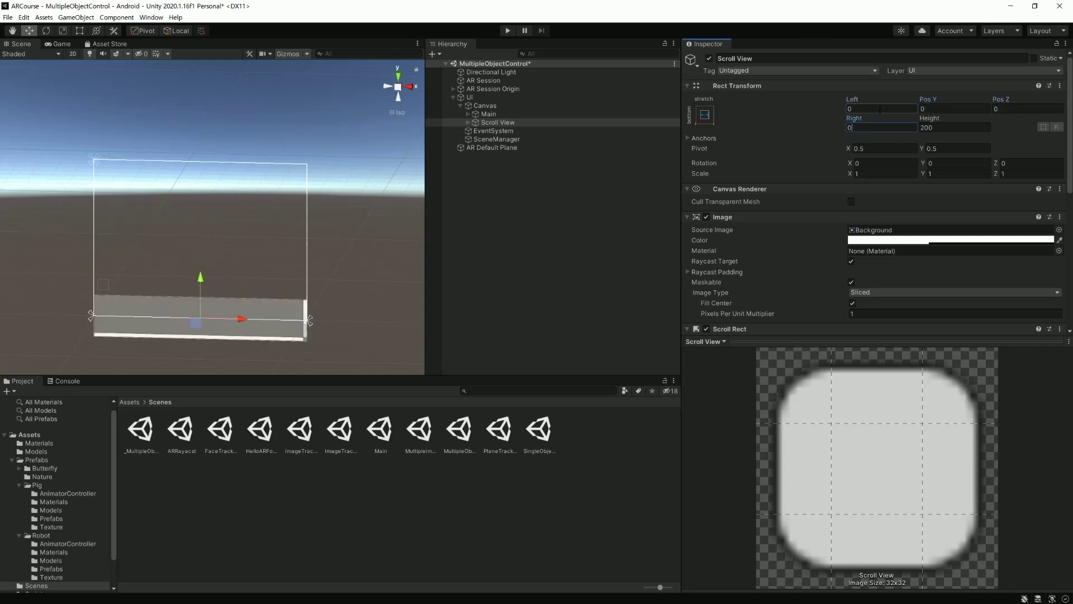
key(Tab)
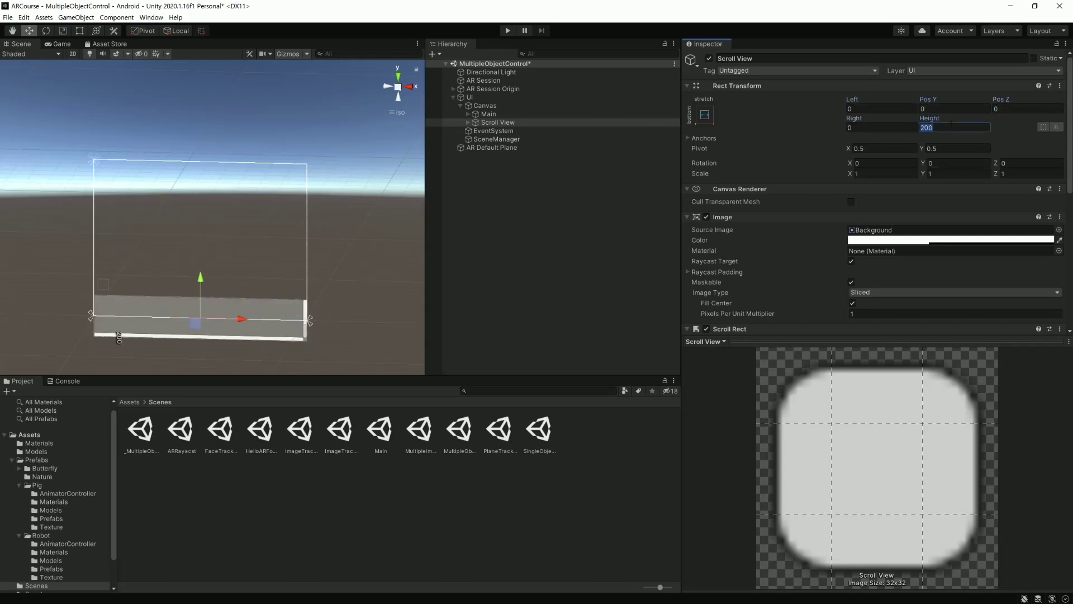
Step: Set the Scroll View's Height to 300 and Pos Y to 150
text(300)
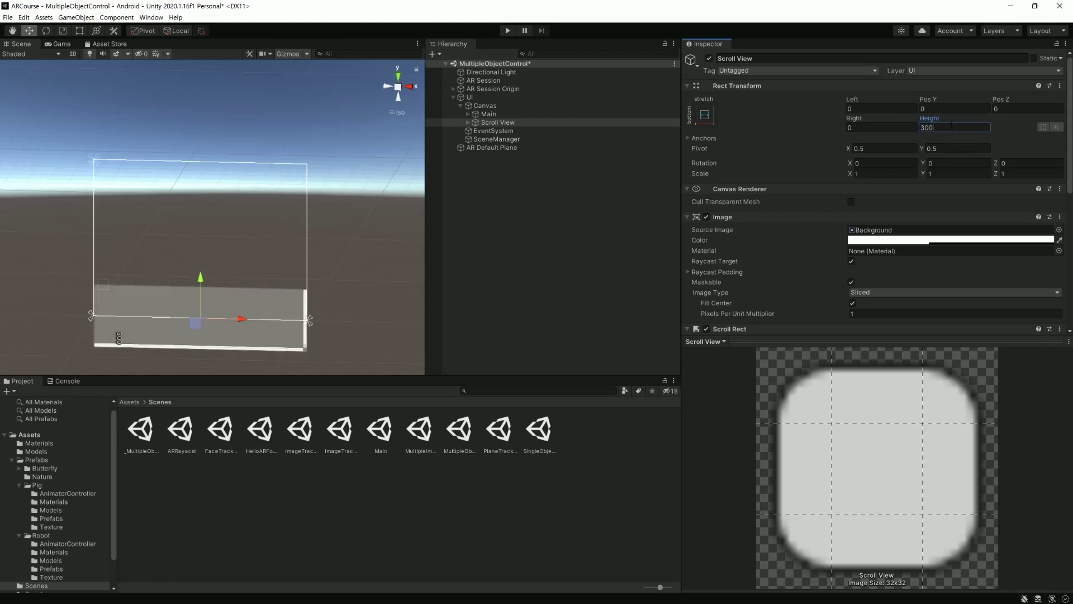
click(939, 107)
text(150)
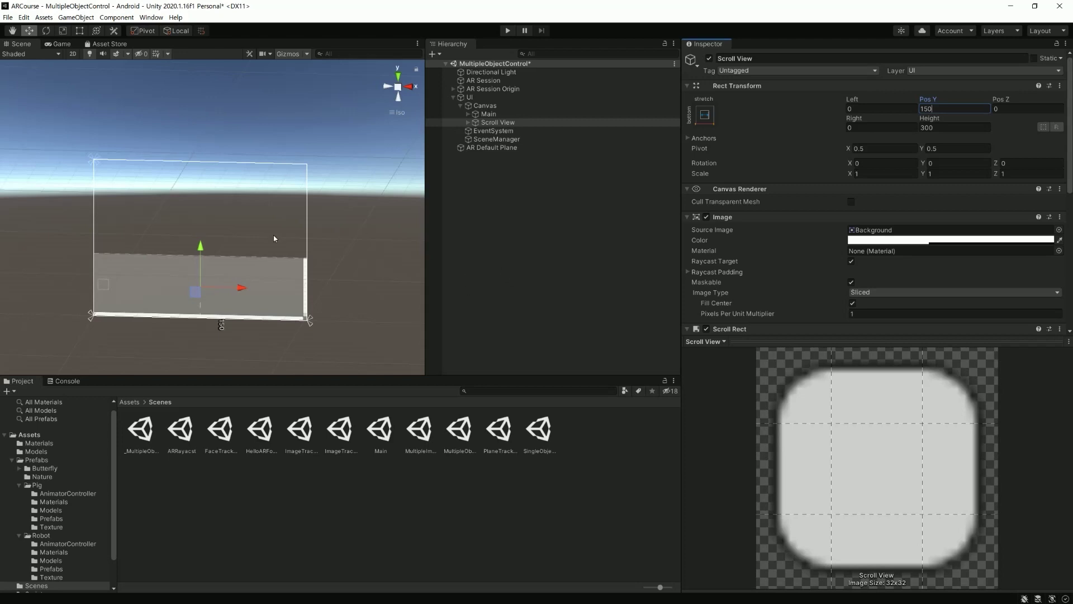
click(326, 318)
Step: Save the scene and run it in Play mode to check the scroll view
click(313, 317)
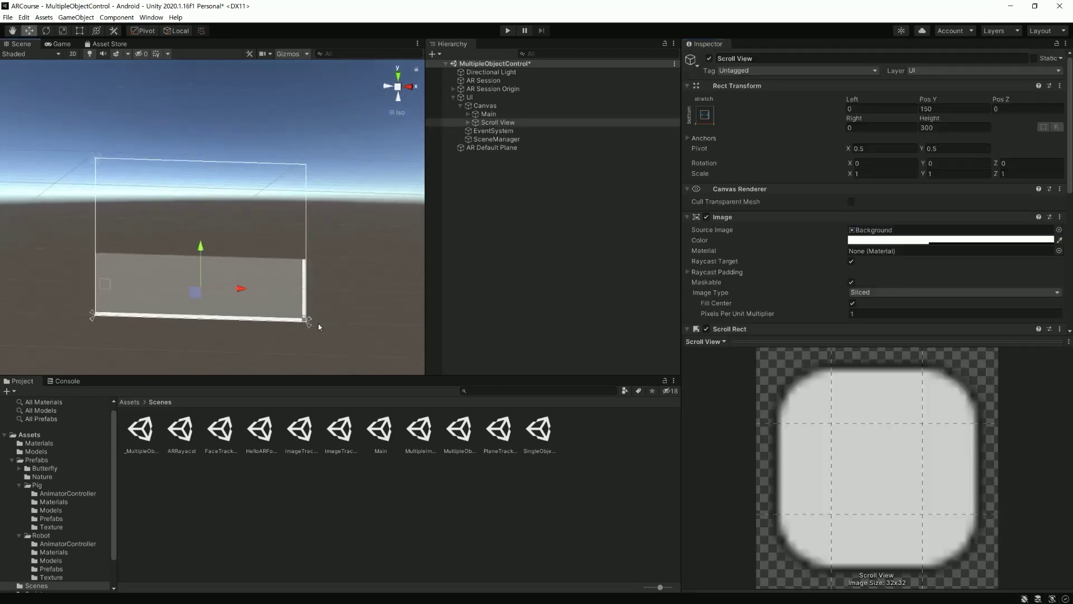
key(ctrl+s)
click(508, 33)
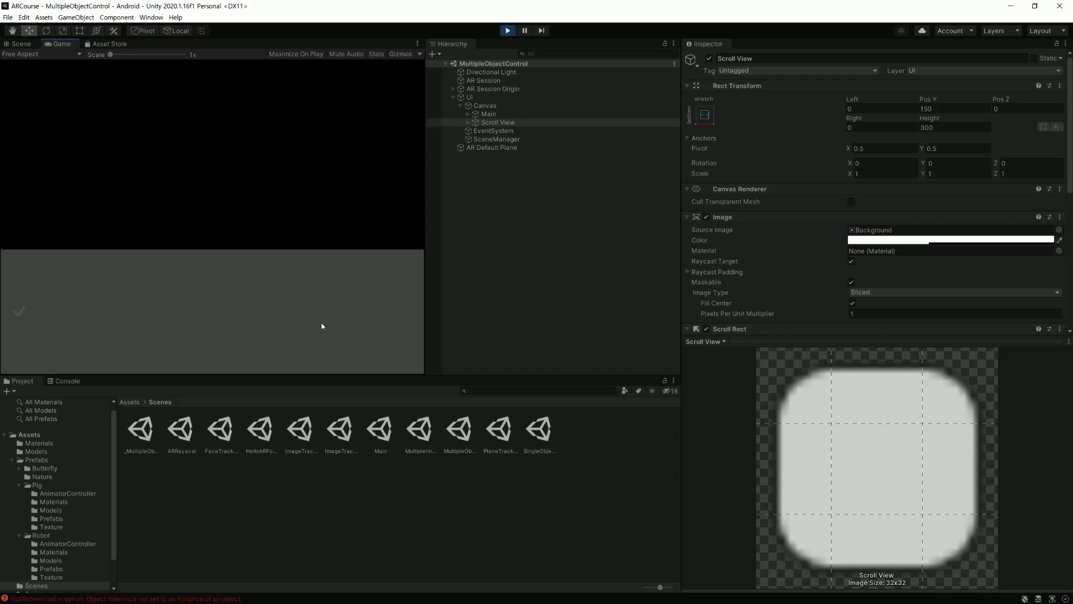
Step: Stop Play mode, check the Console errors, and select the AR Camera under AR Session Origin
click(506, 31)
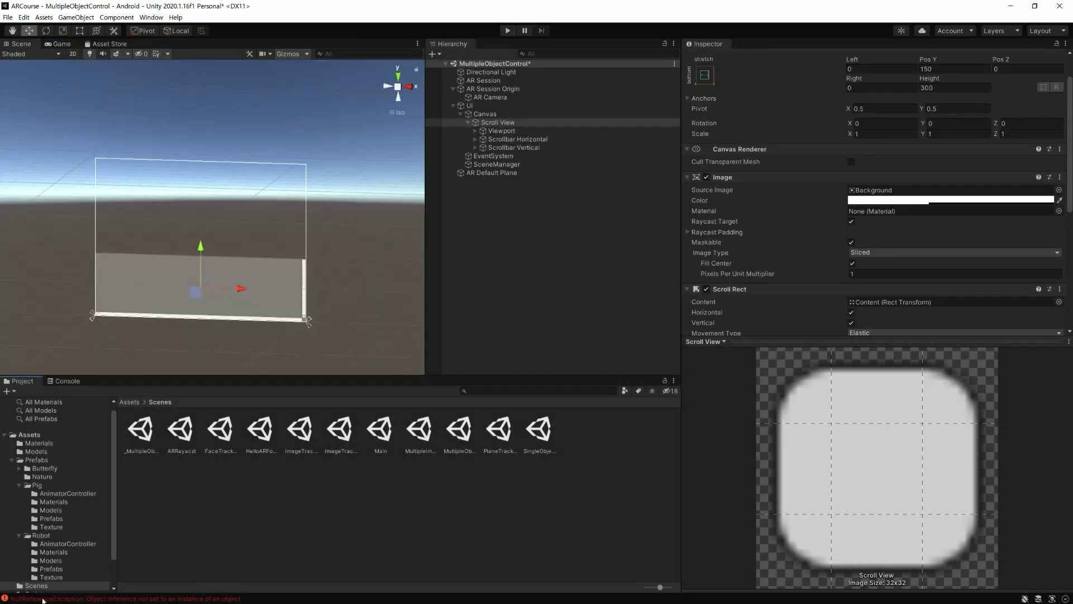
click(66, 380)
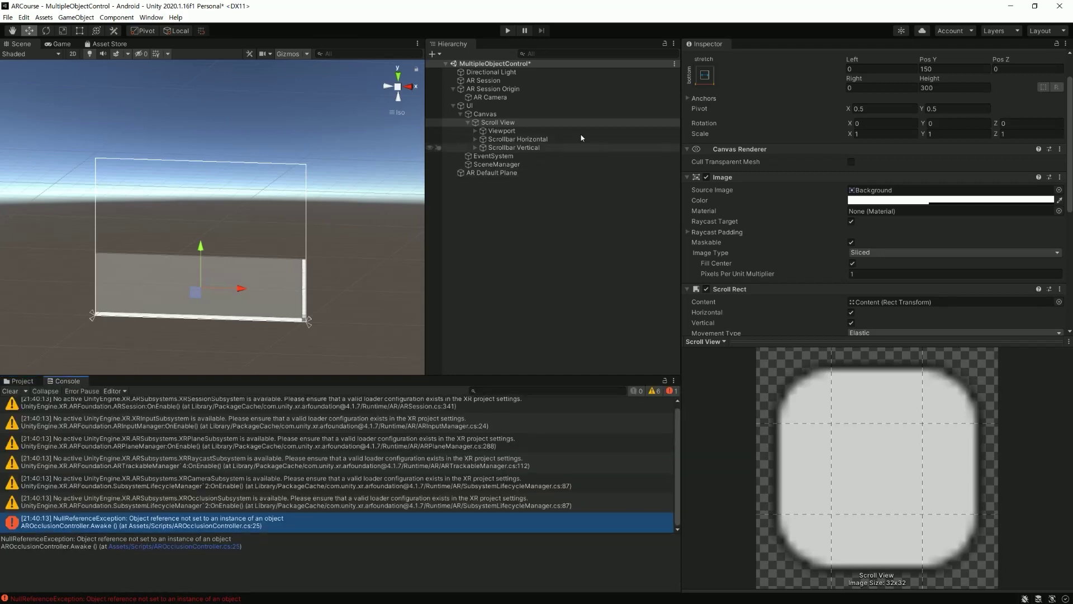
click(515, 90)
click(511, 96)
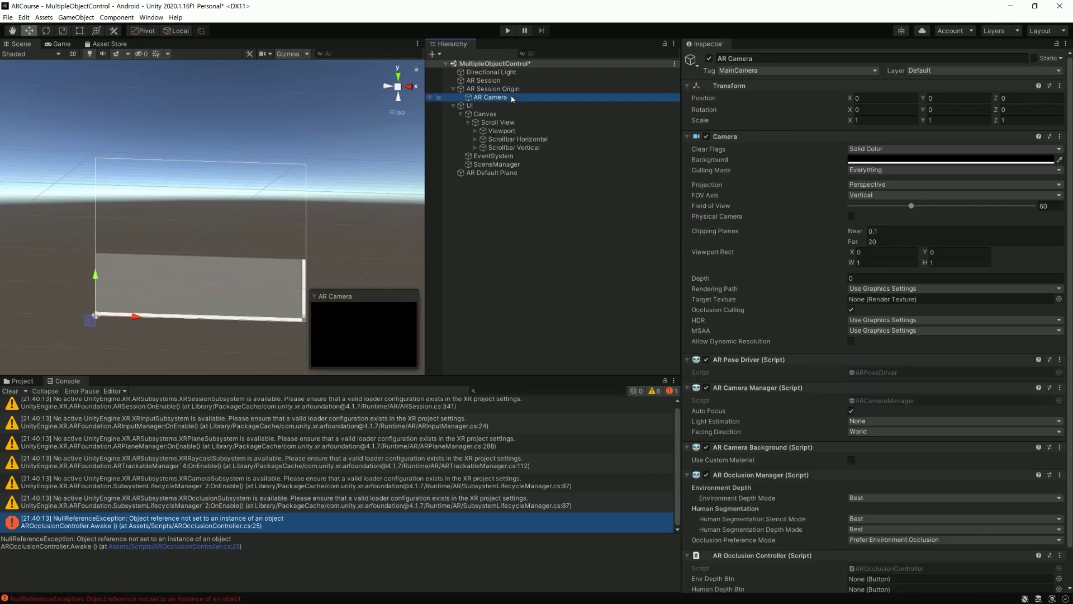
scroll(823, 515, down, 2)
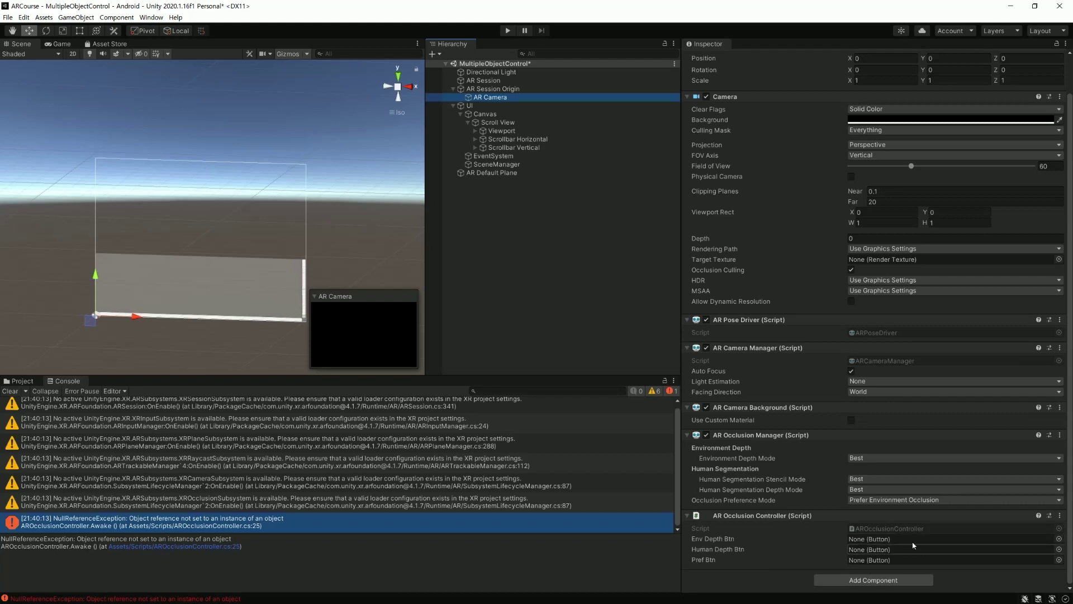
Step: Remove the AR Occlusion Controller component from the AR Camera and return to the Project files
click(1061, 515)
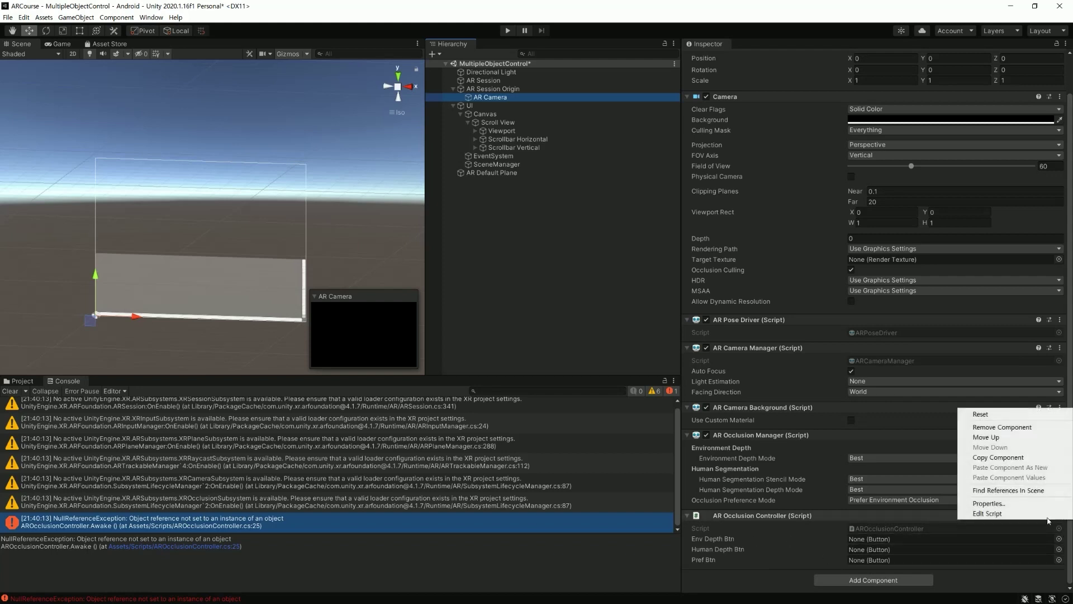
click(1002, 428)
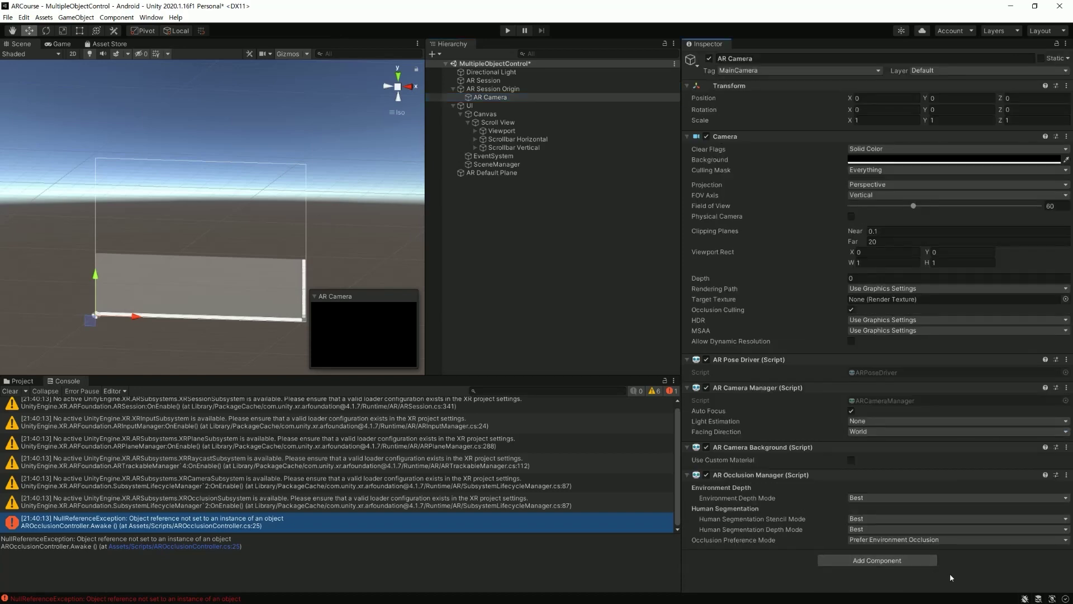
click(25, 386)
click(252, 471)
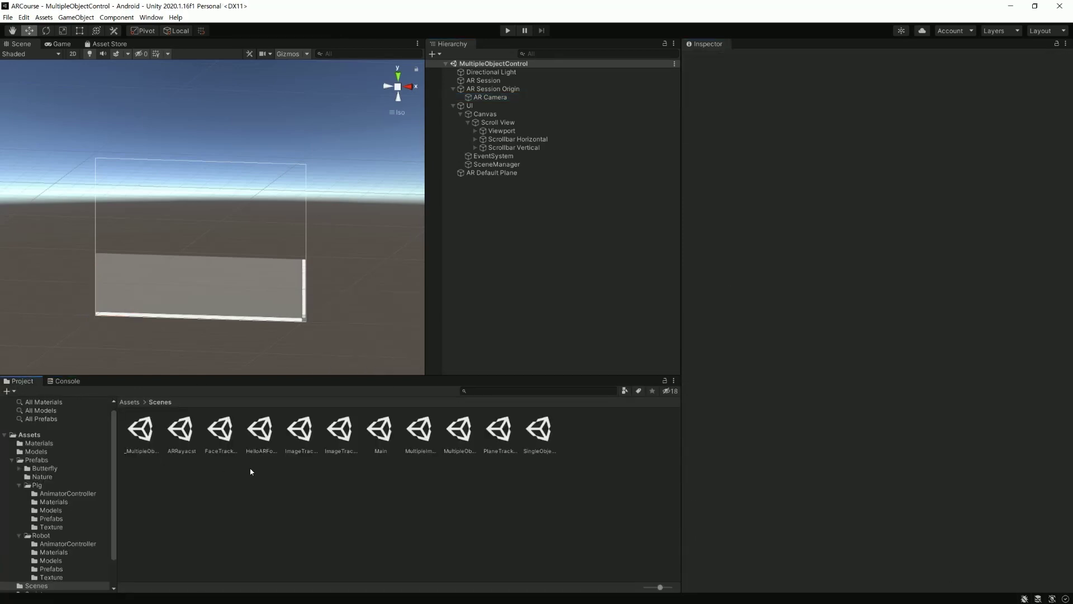
Step: Add a UI Button under Scroll View > Viewport > Content
click(498, 123)
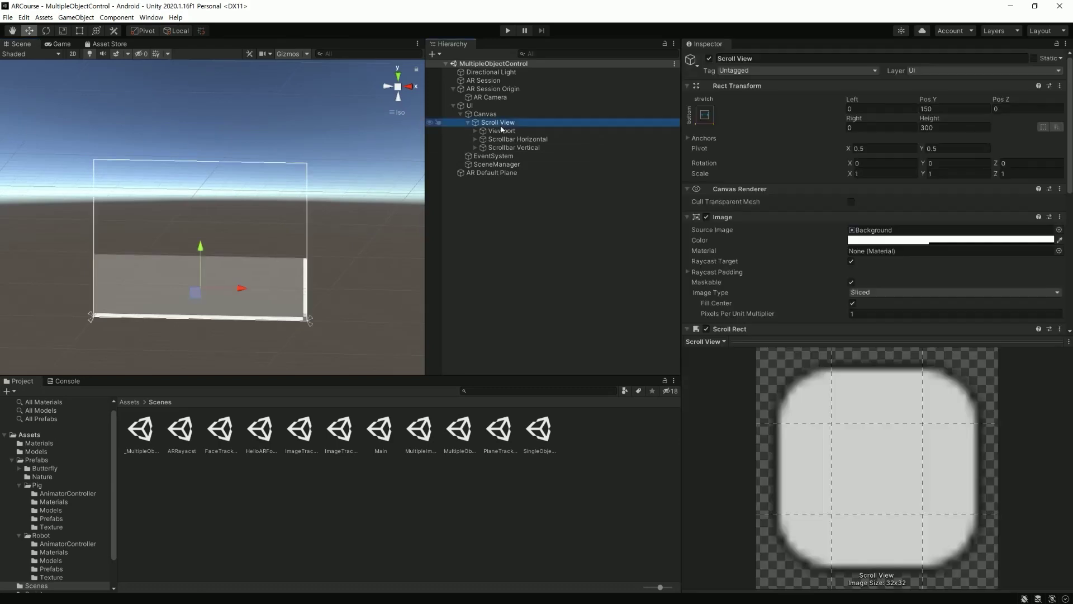
click(504, 130)
click(476, 131)
click(507, 140)
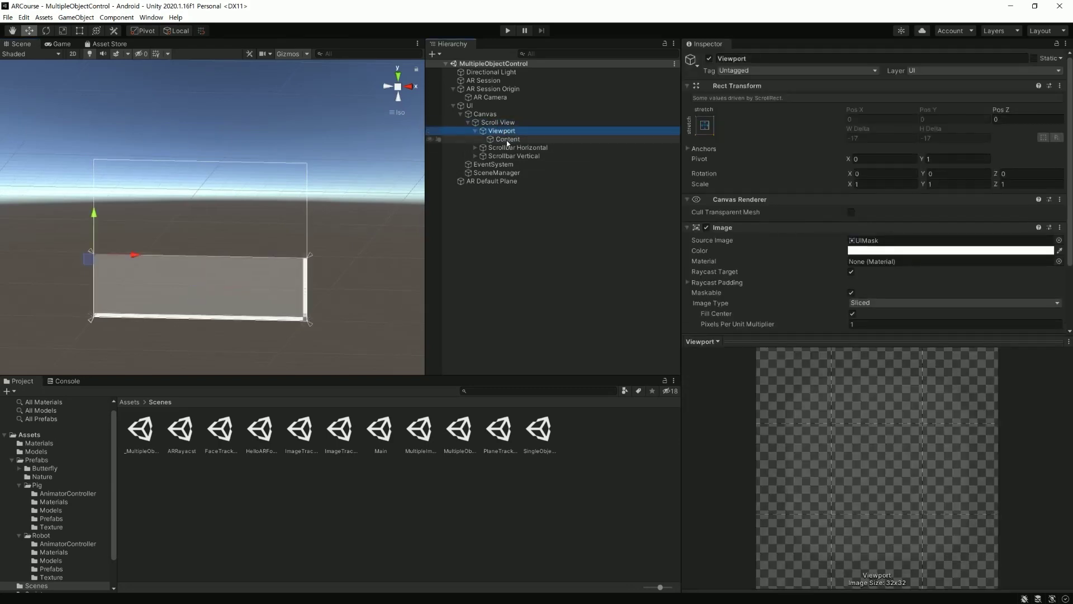
double_click(507, 140)
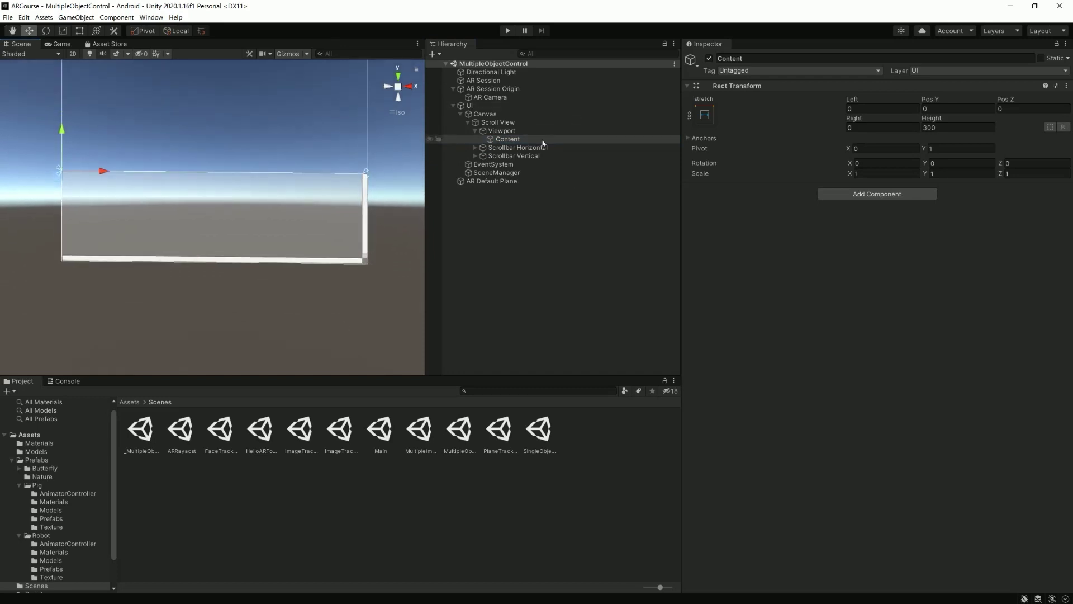
right_click(541, 143)
mouse_move(597, 245)
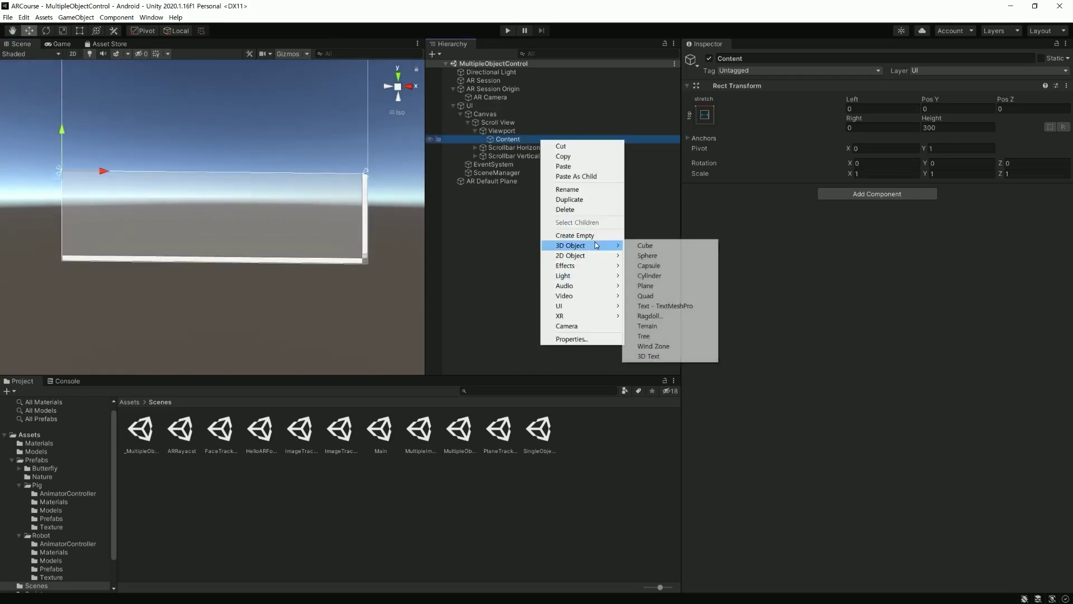
mouse_move(581, 306)
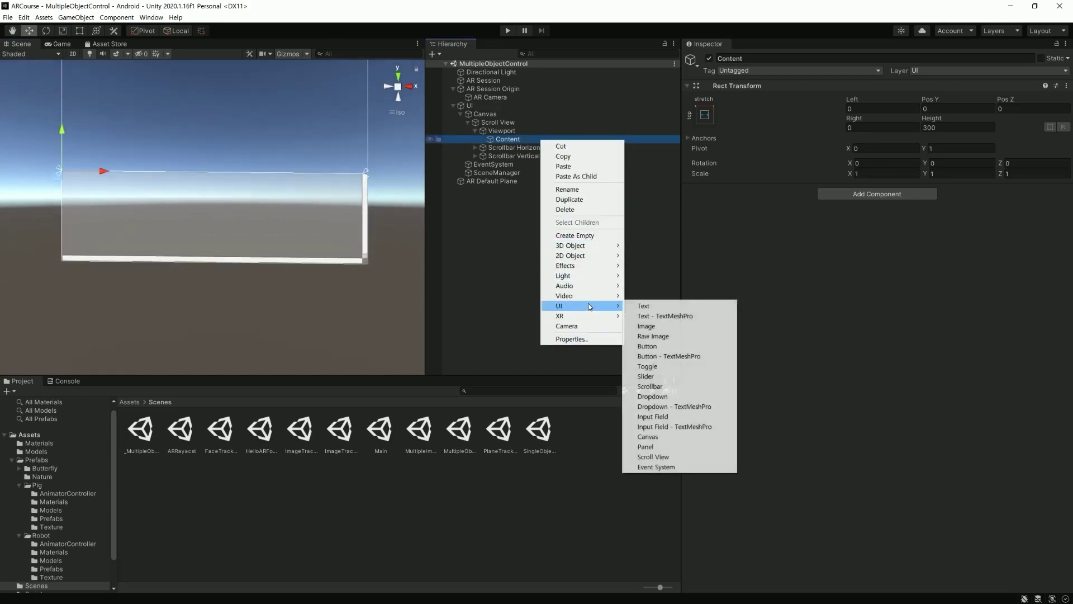
click(693, 345)
Step: Set the Button's Width and Height to 250
click(866, 127)
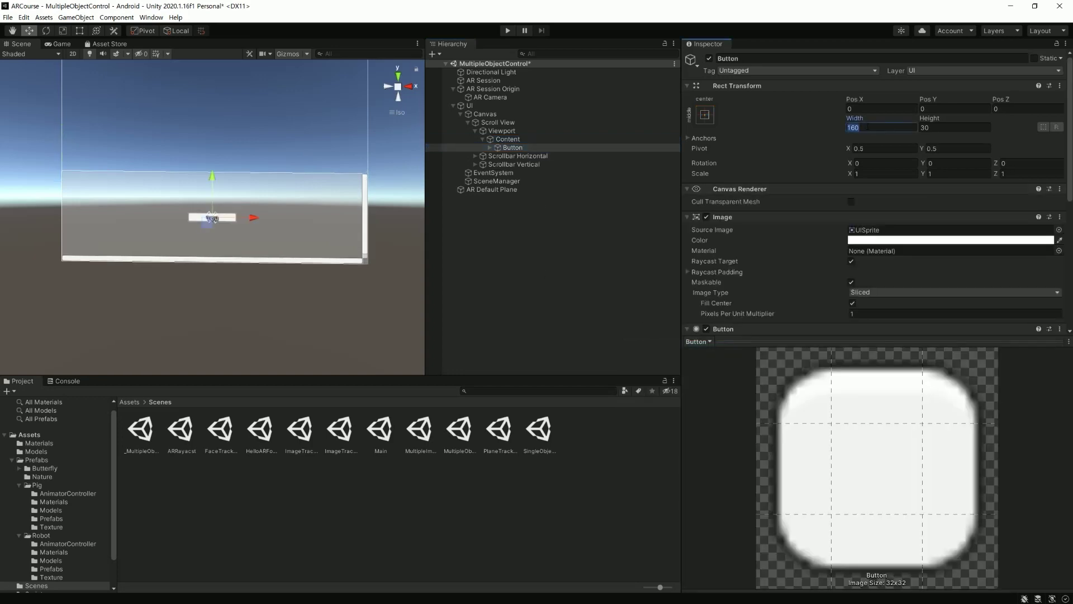
text(250)
key(Tab)
text(250)
key(Return)
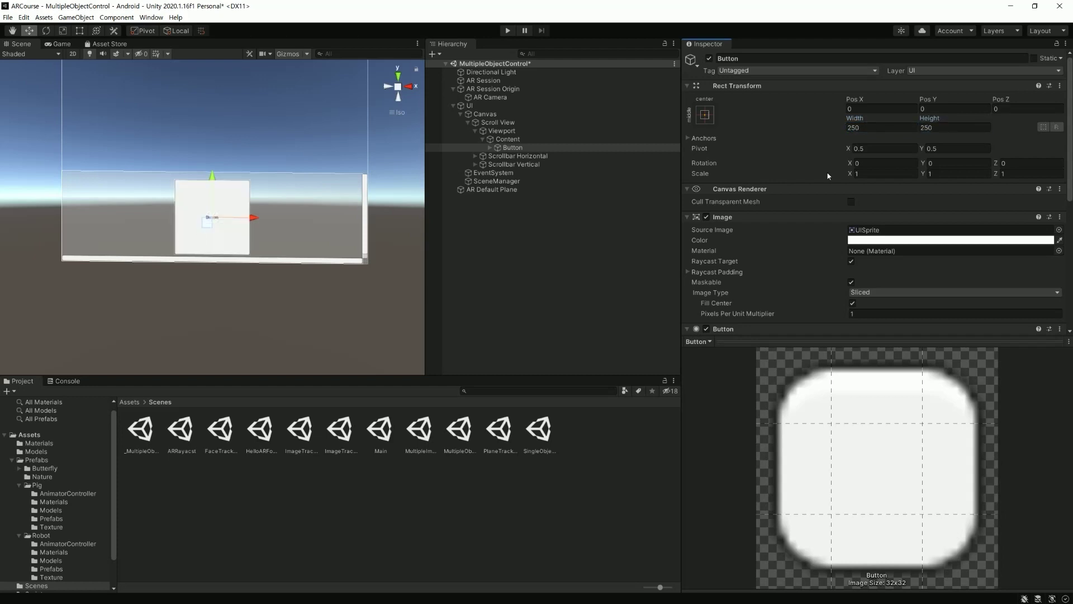
Step: Tint the Button's Image colour bright green, 89F126
click(897, 241)
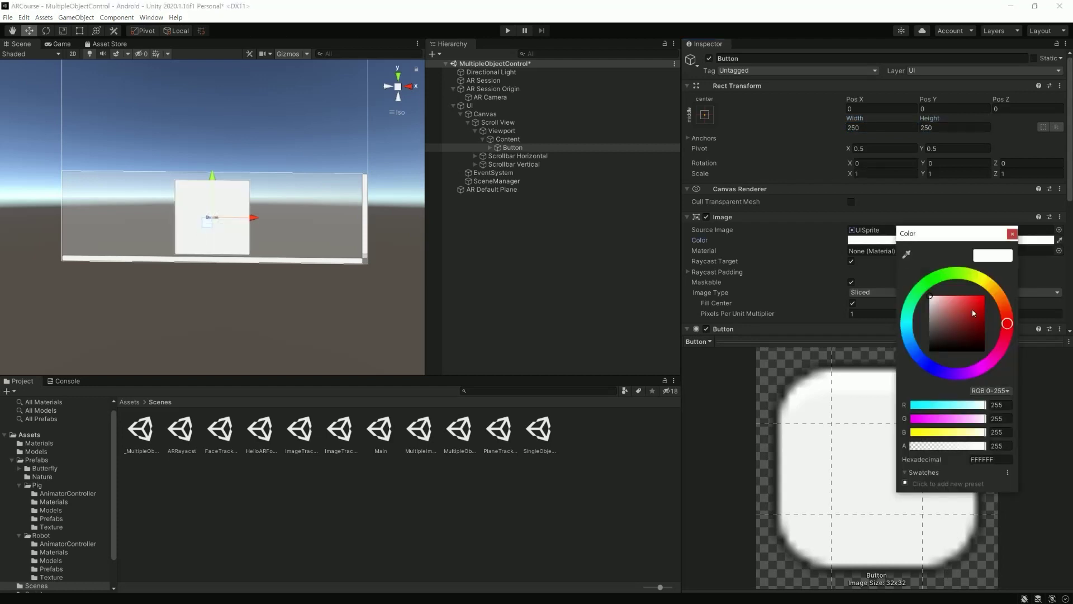
click(946, 277)
mouse_move(970, 320)
mouse_down()
mouse_move(984, 298)
mouse_move(956, 273)
mouse_up()
click(941, 275)
drag(985, 312, 978, 301)
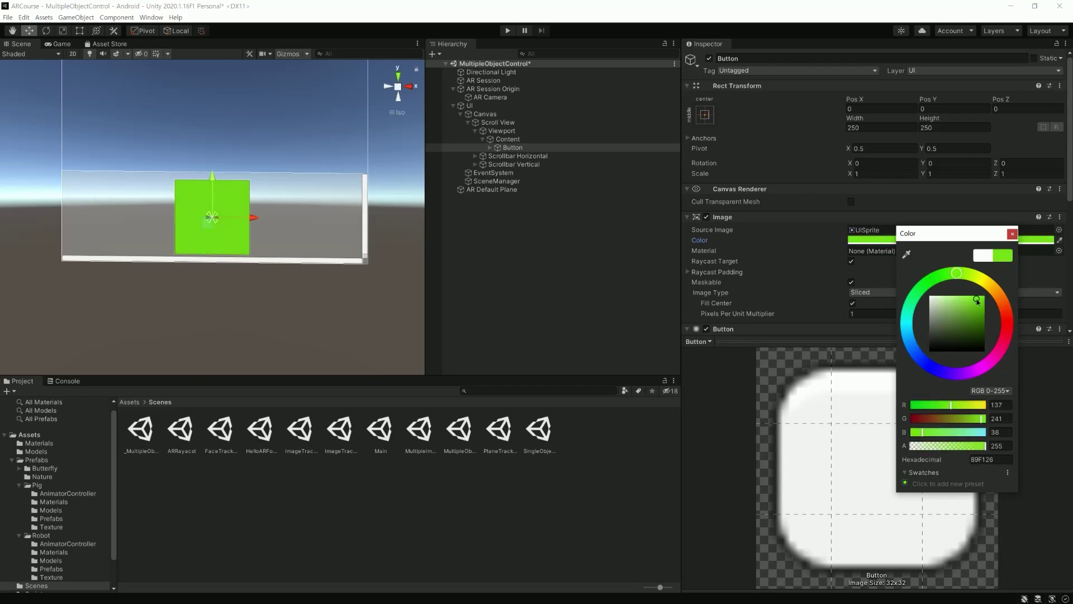
click(1012, 233)
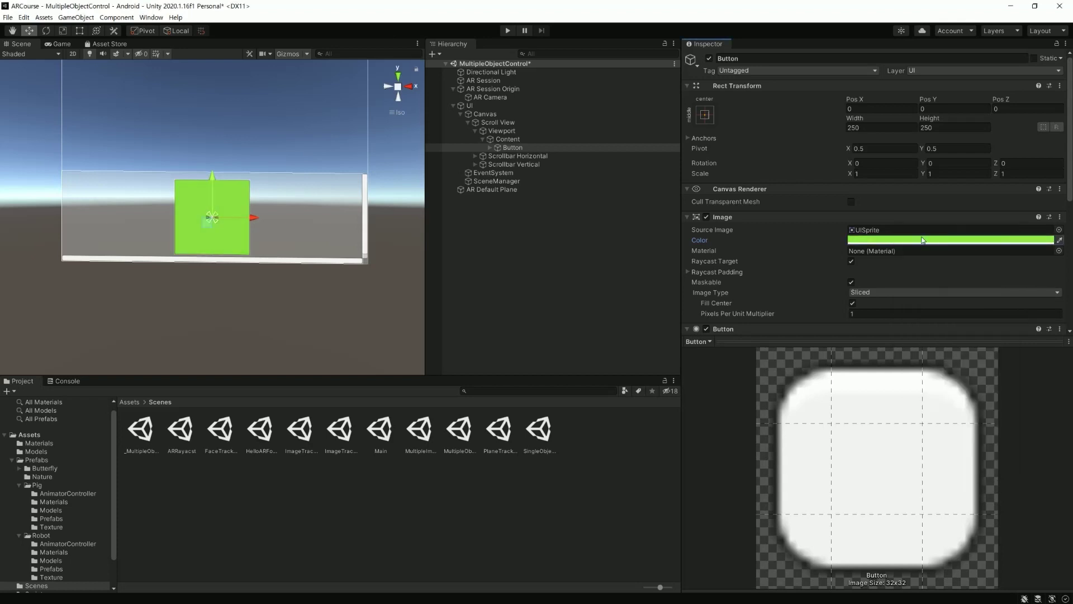
Step: Set the Button's Text child to font size 45
click(491, 147)
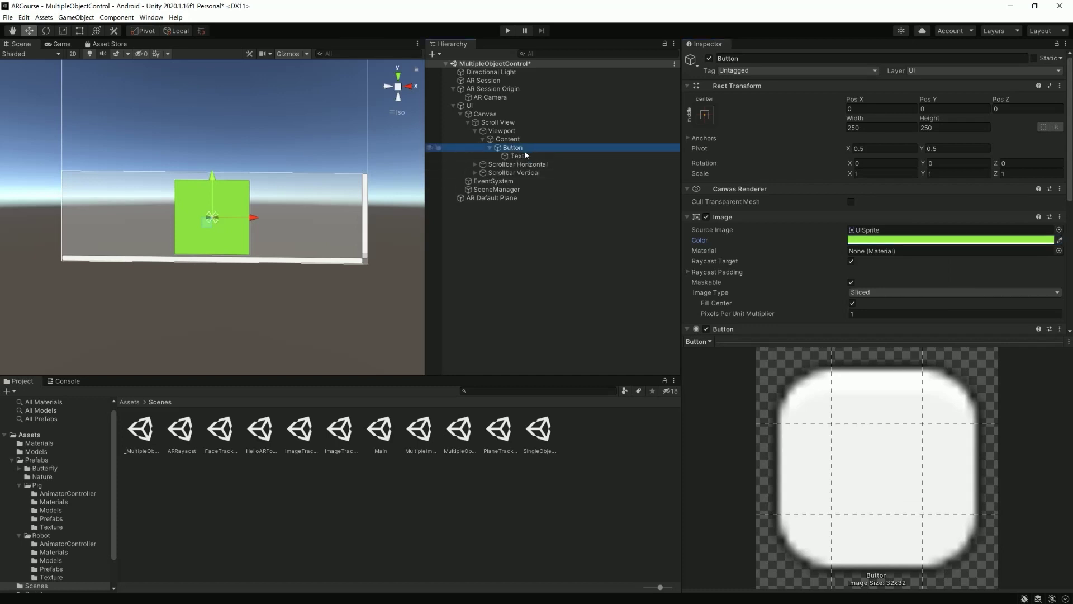
click(517, 156)
click(856, 251)
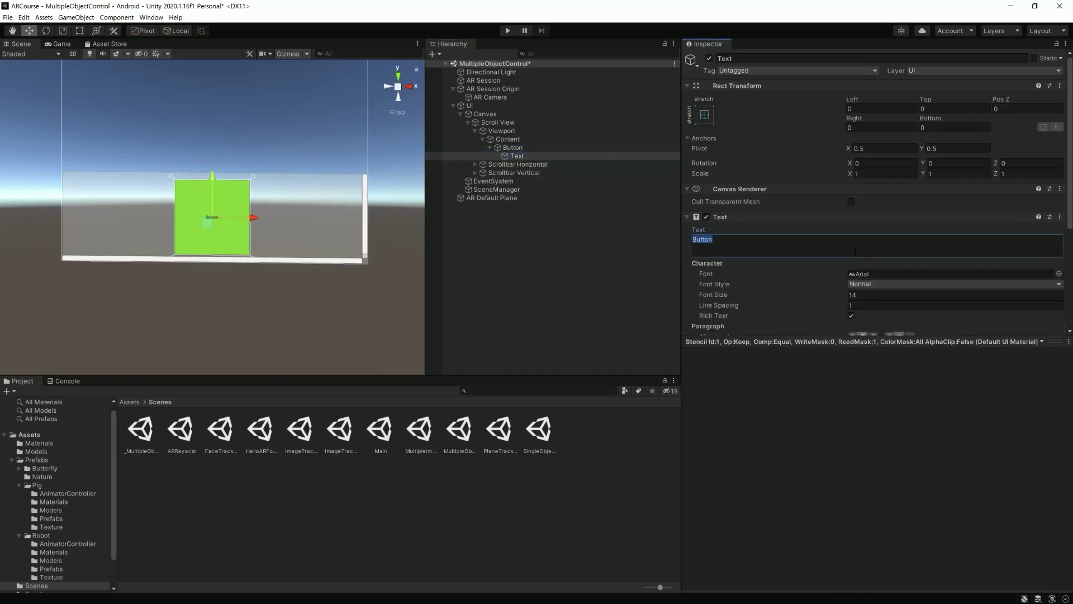
click(873, 296)
text(45)
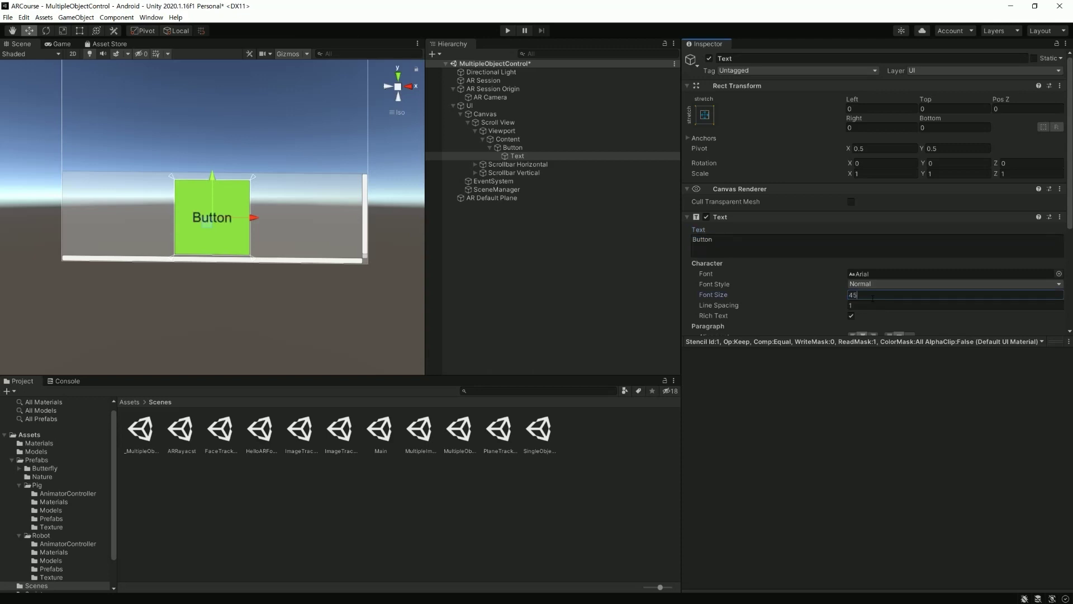
scroll(845, 288, down, 5)
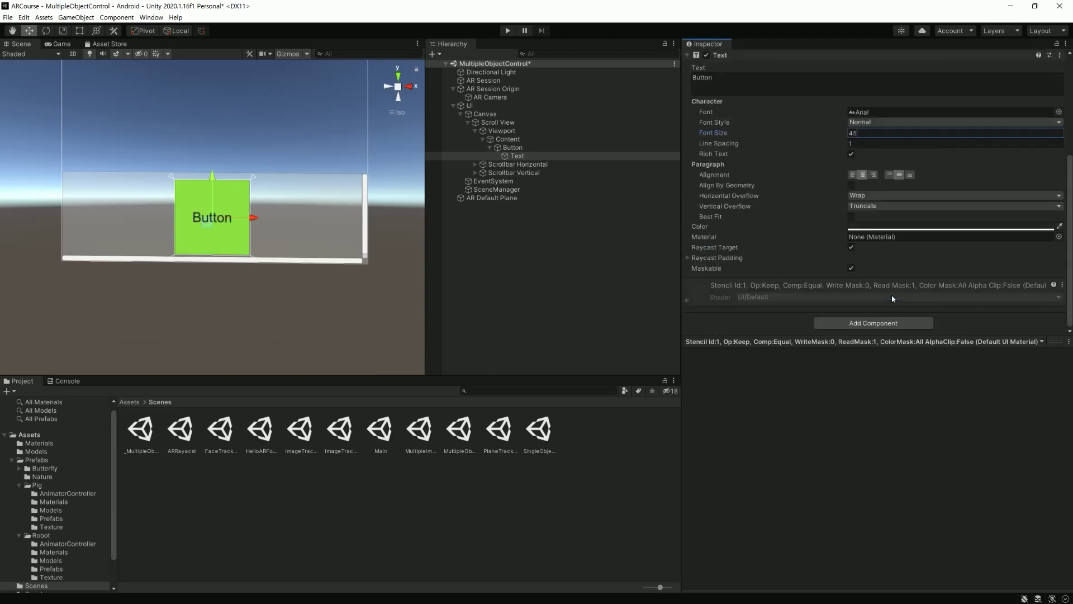
click(884, 228)
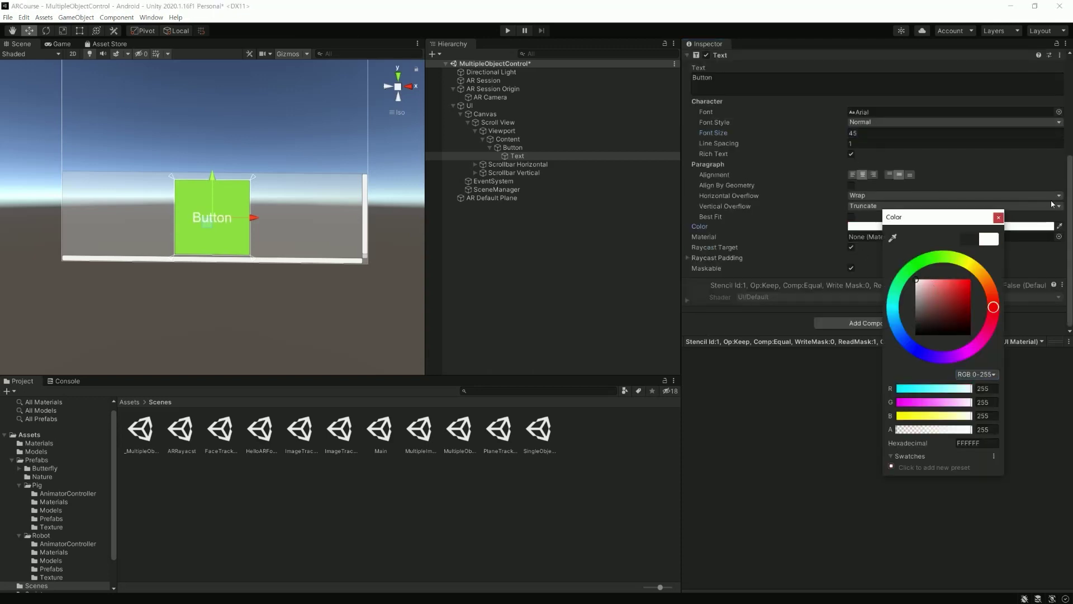
click(1000, 217)
click(551, 291)
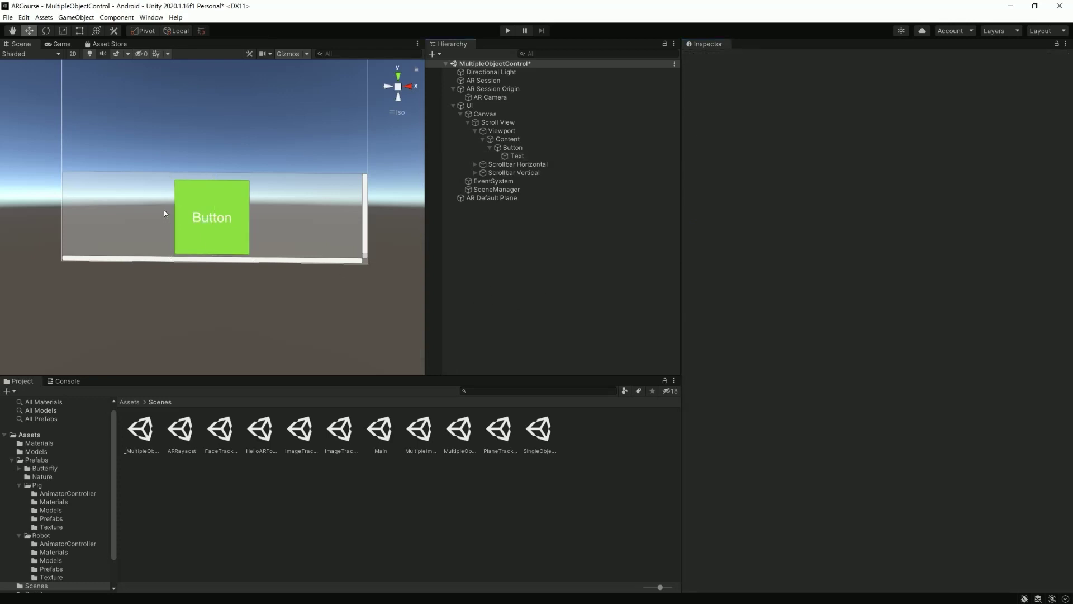
scroll(221, 215, down, 3)
Step: Duplicate the green Button into Button (1) and Button (2) under Content
click(571, 149)
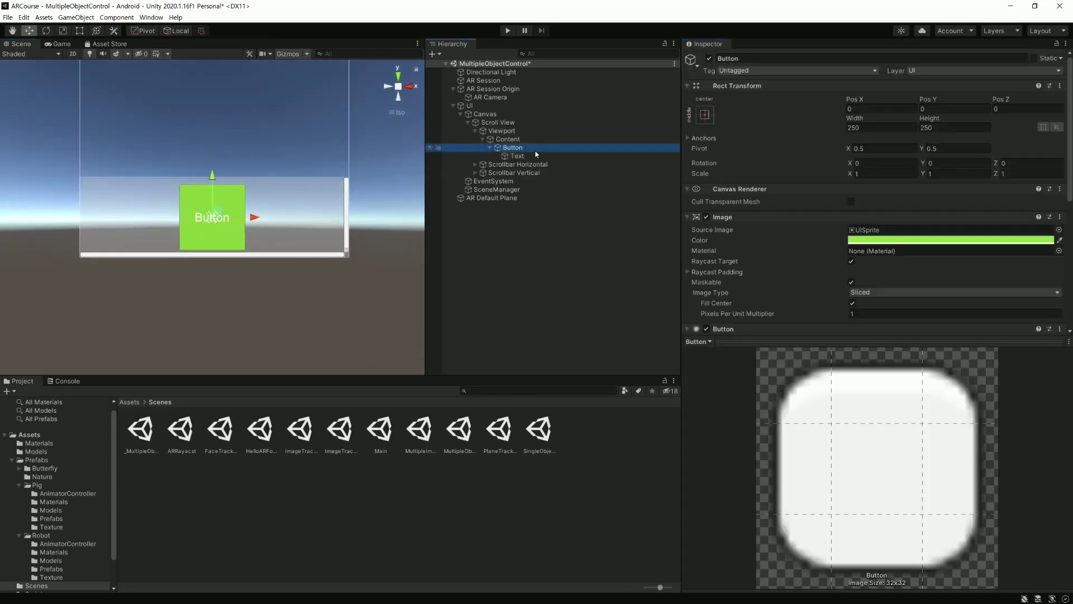
key(Left)
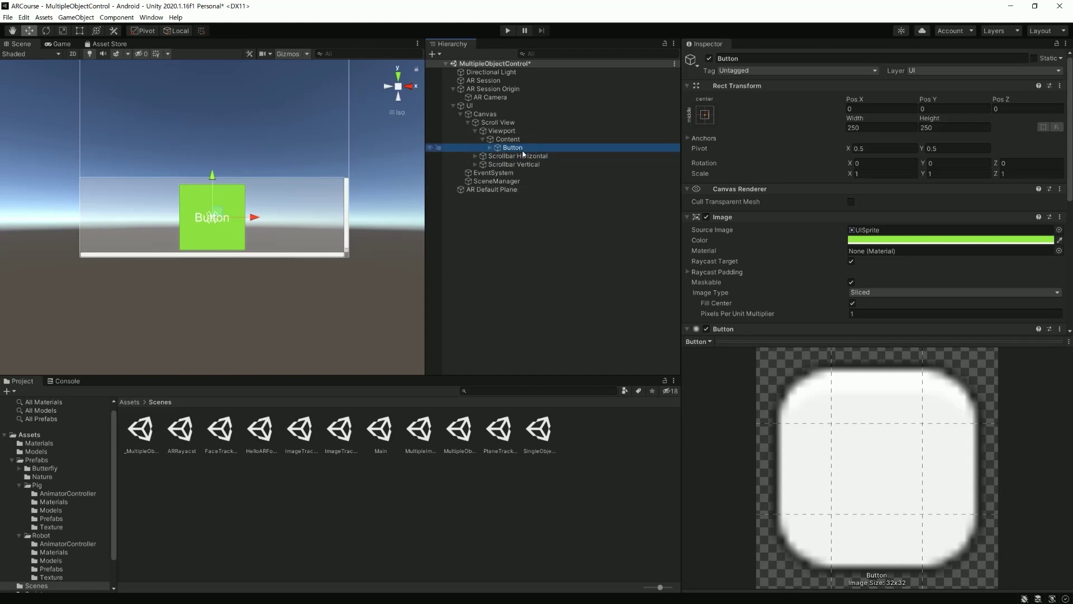
key(ctrl+d)
key(ctrl+d)
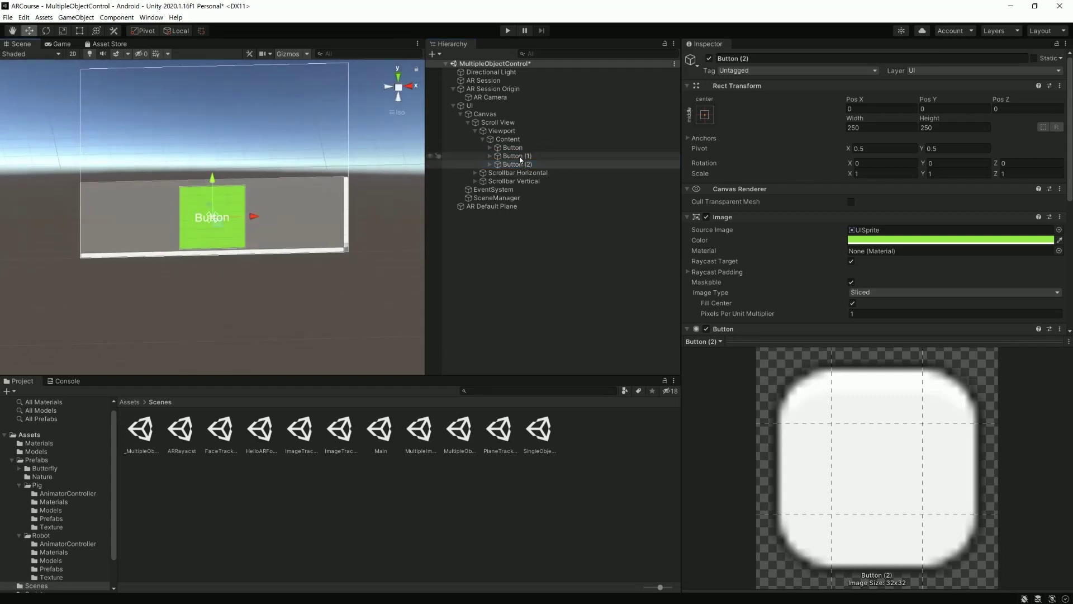
click(507, 139)
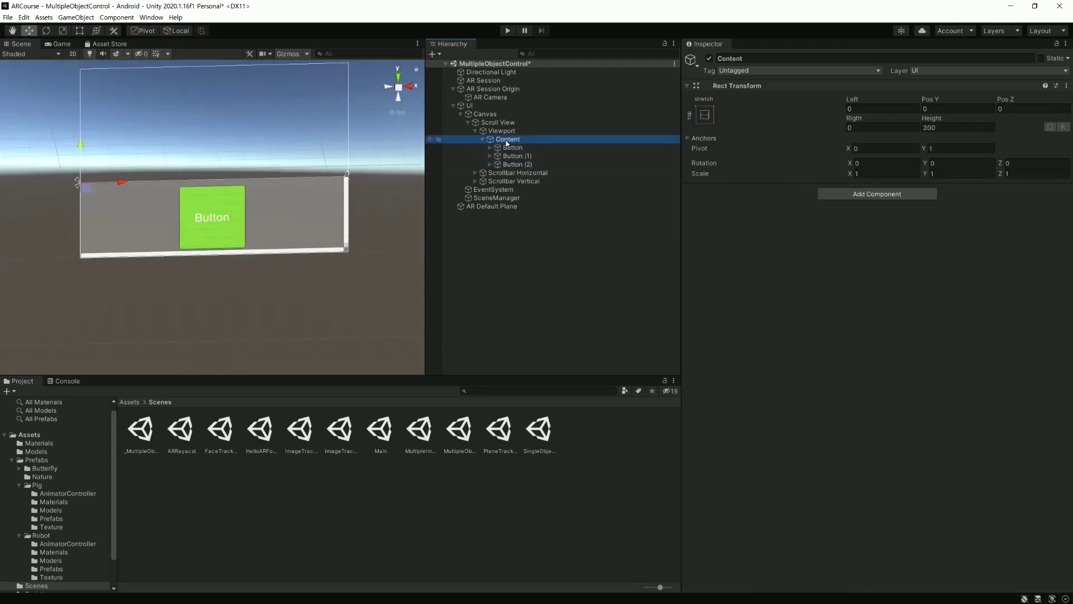
Step: Add a Horizontal Layout Group to Content with Middle Center child alignment
click(870, 196)
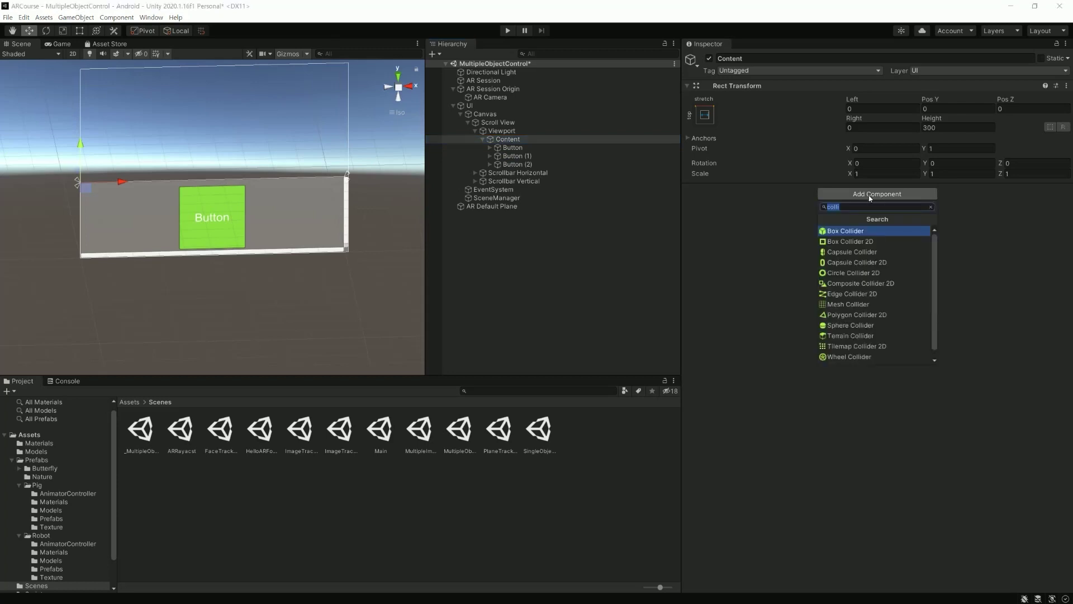
text(layou)
key(Down)
key(Down)
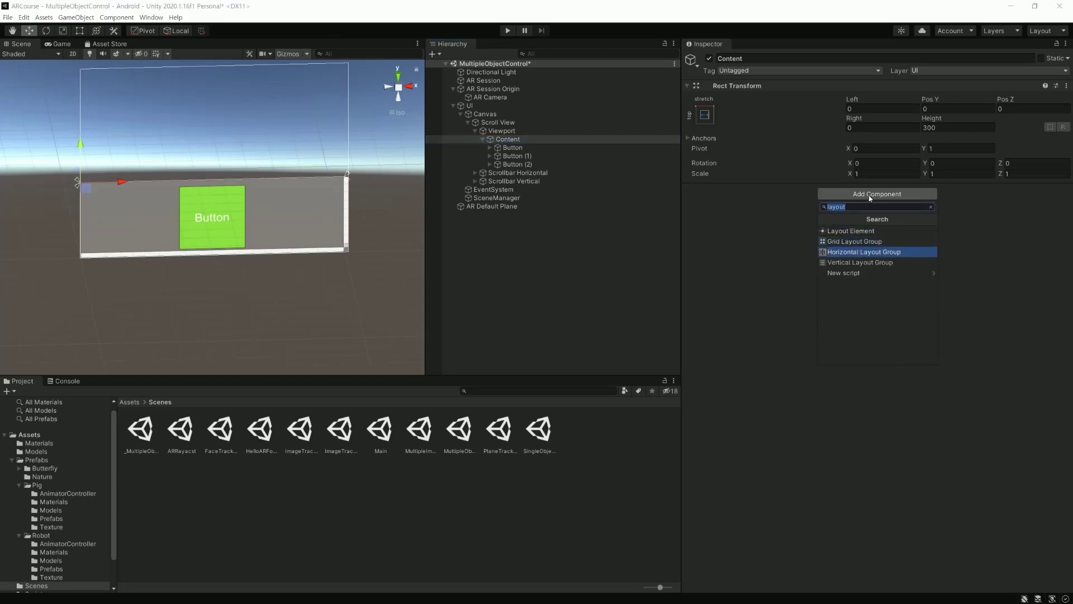
key(Return)
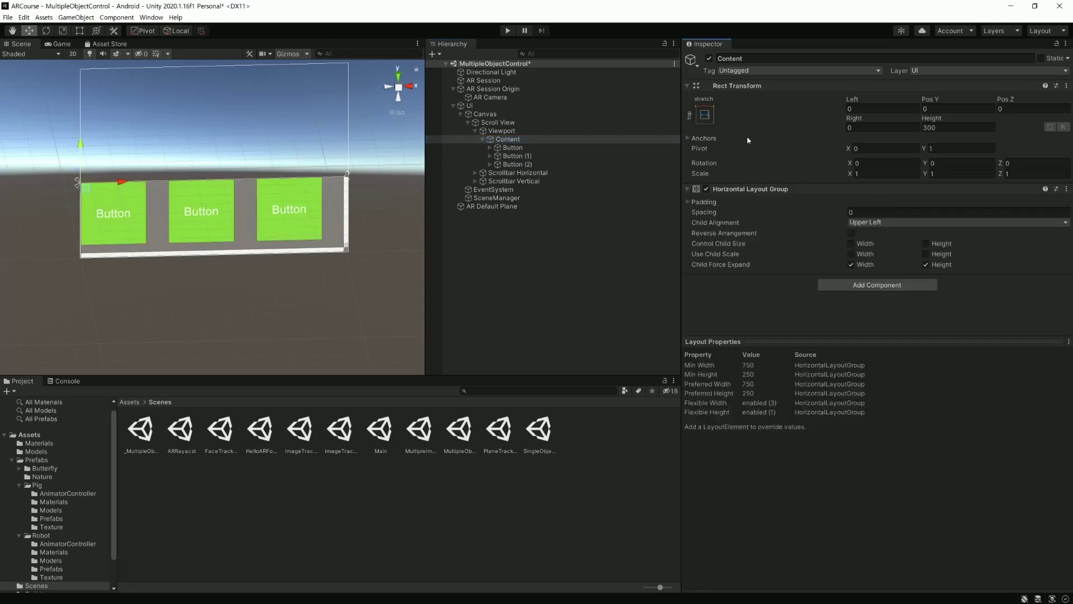
click(895, 223)
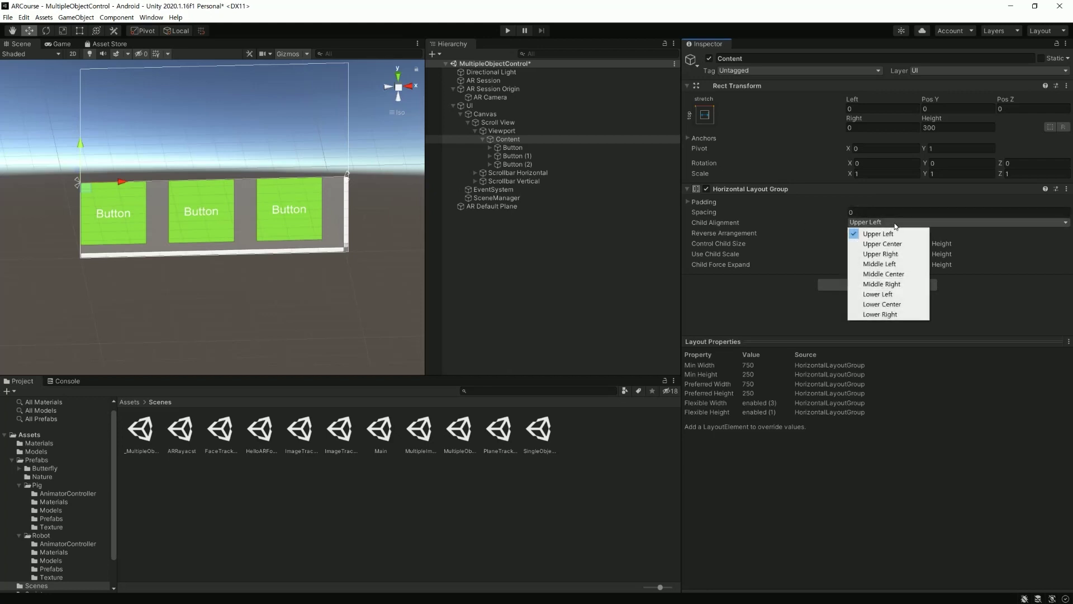
click(900, 274)
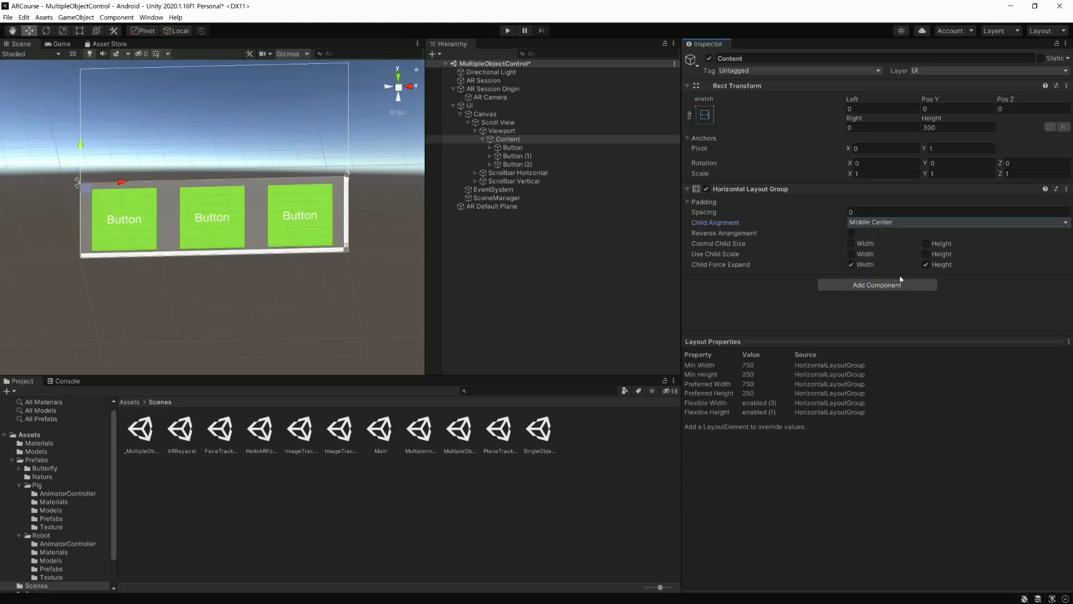
click(511, 147)
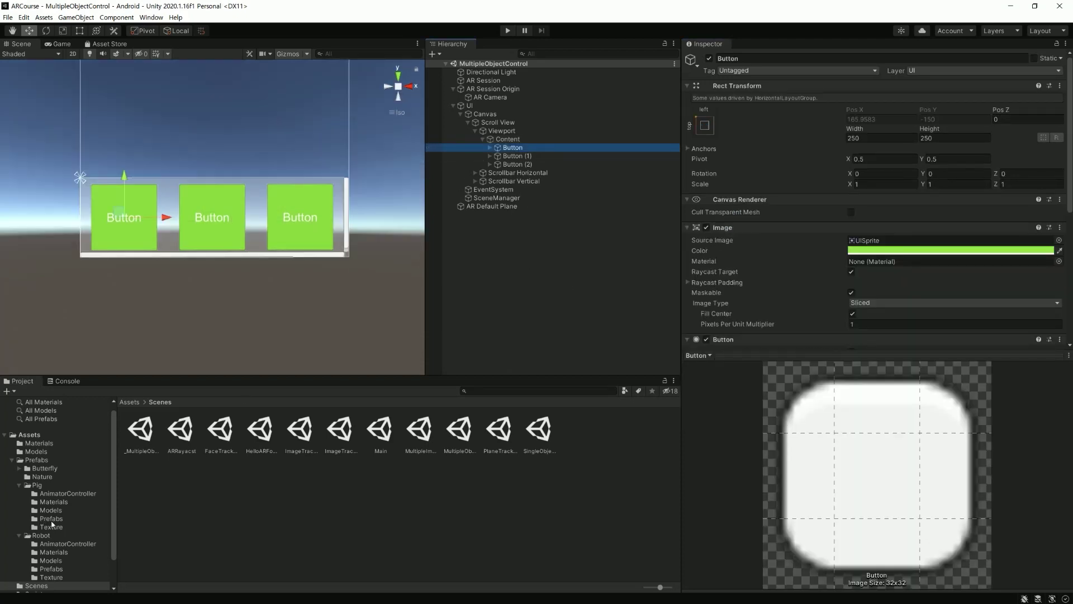
Step: Open the Assets/Prefabs/Nature folder in the Project window
click(36, 460)
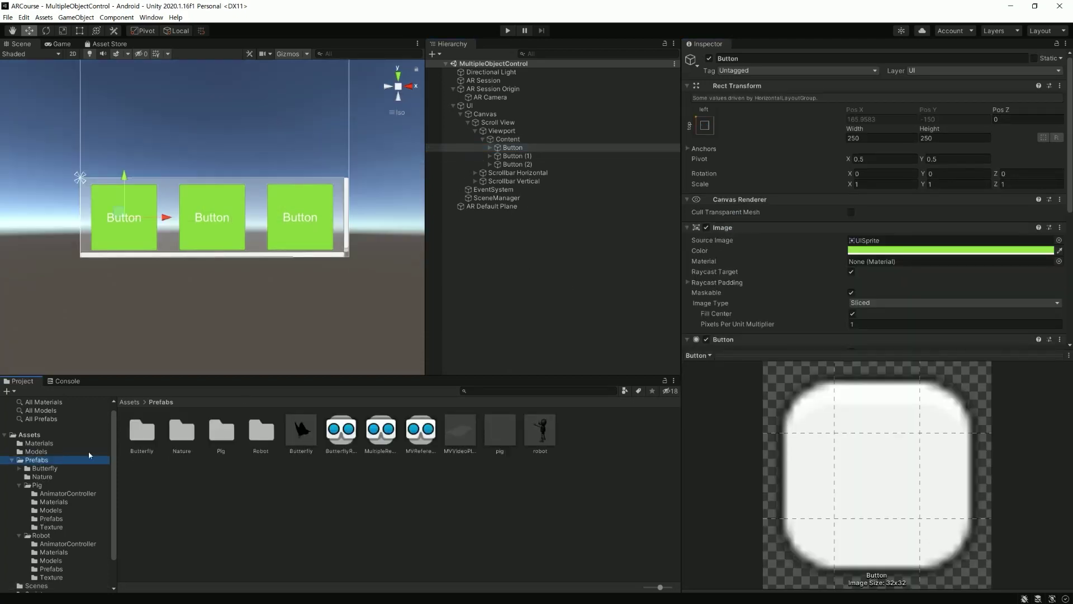
click(19, 485)
double_click(184, 432)
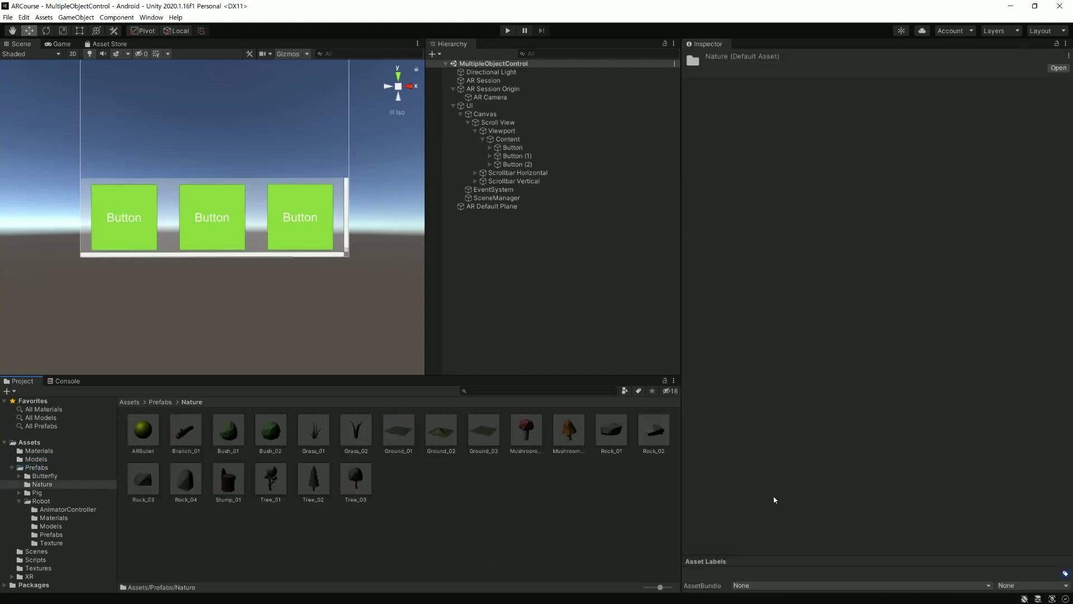
Step: Rename the first two buttons to GroundBtn and MushroomBtn
click(512, 147)
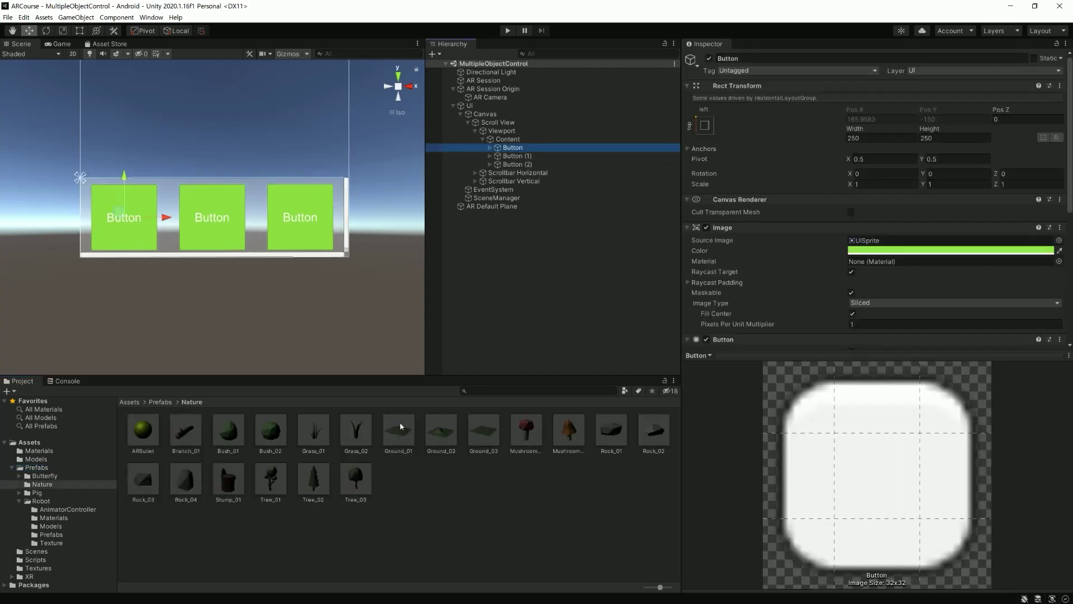
click(483, 431)
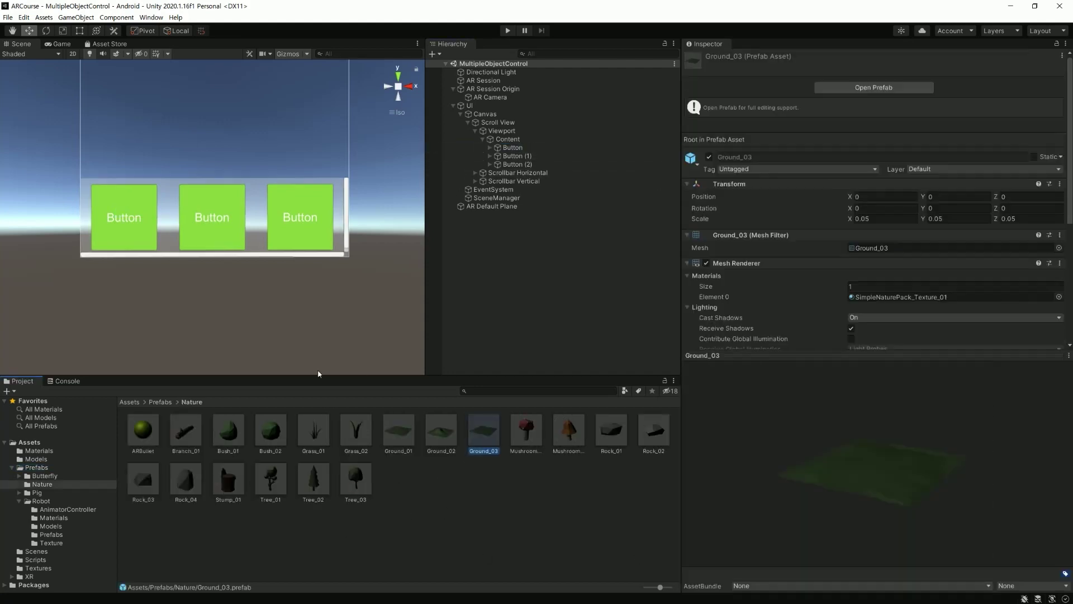
click(513, 147)
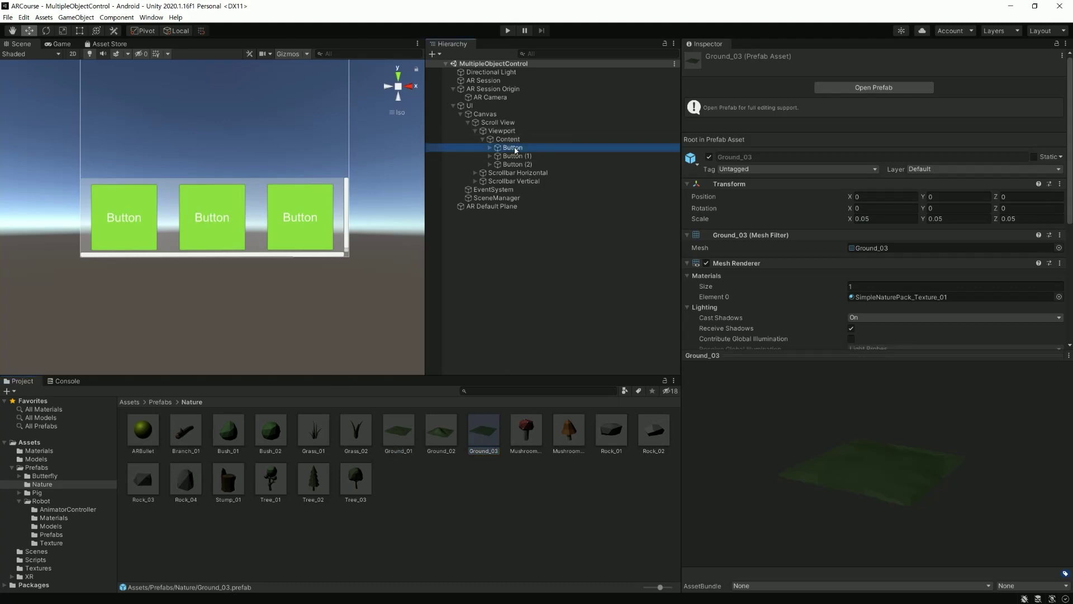
click(786, 57)
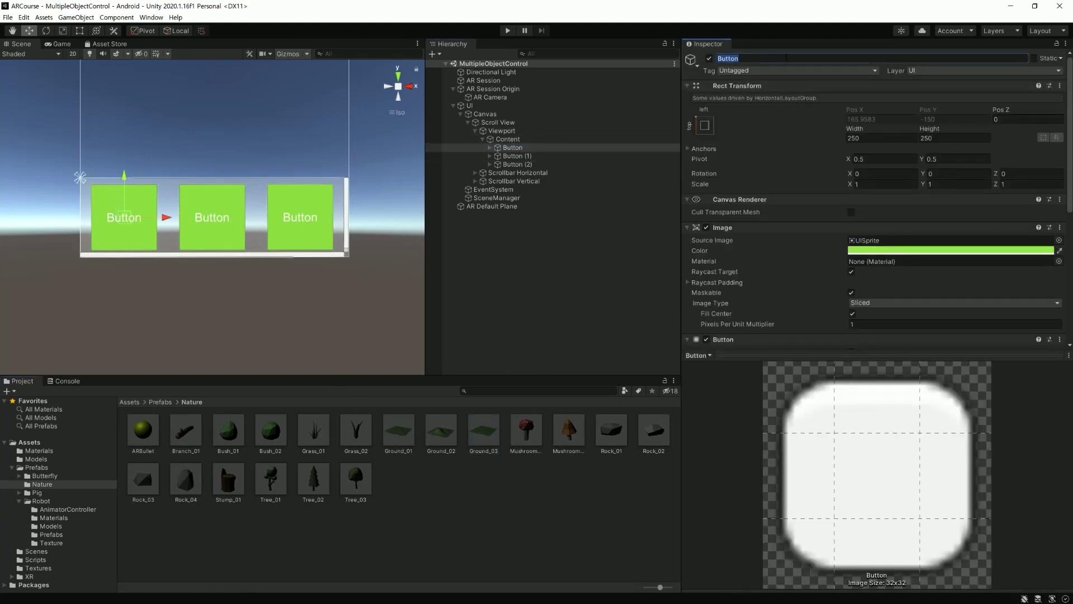
text(GroundBtn)
key(Return)
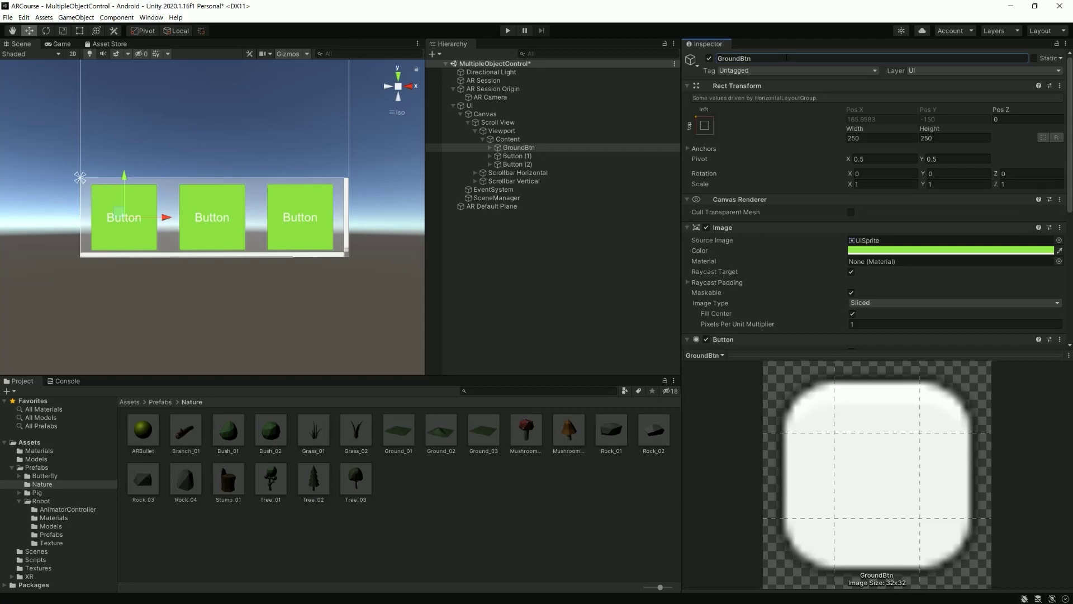
click(513, 156)
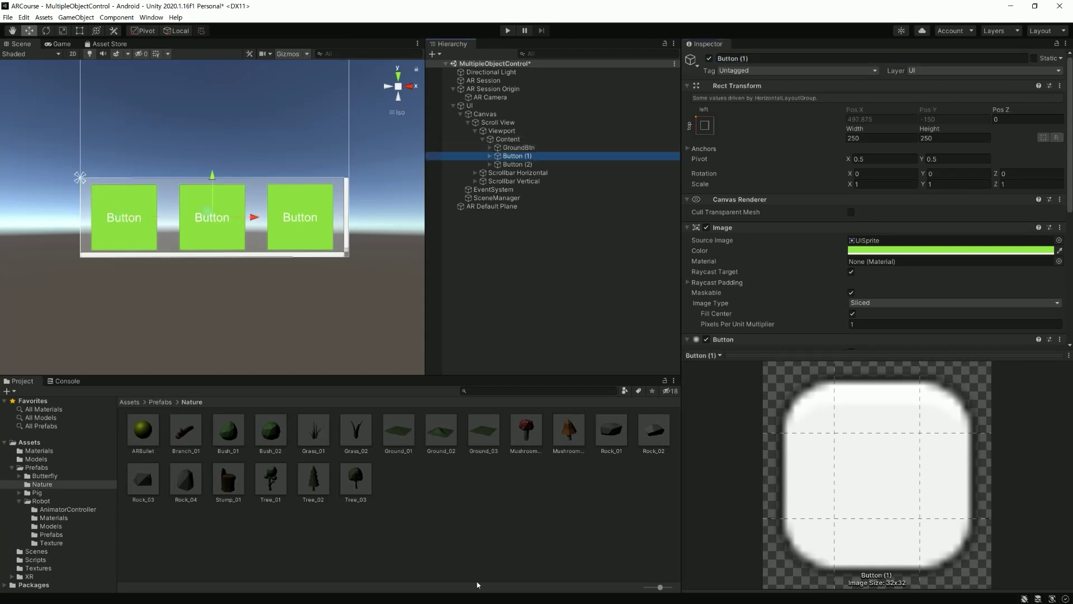
click(519, 434)
click(512, 155)
click(759, 58)
text(Mushr)
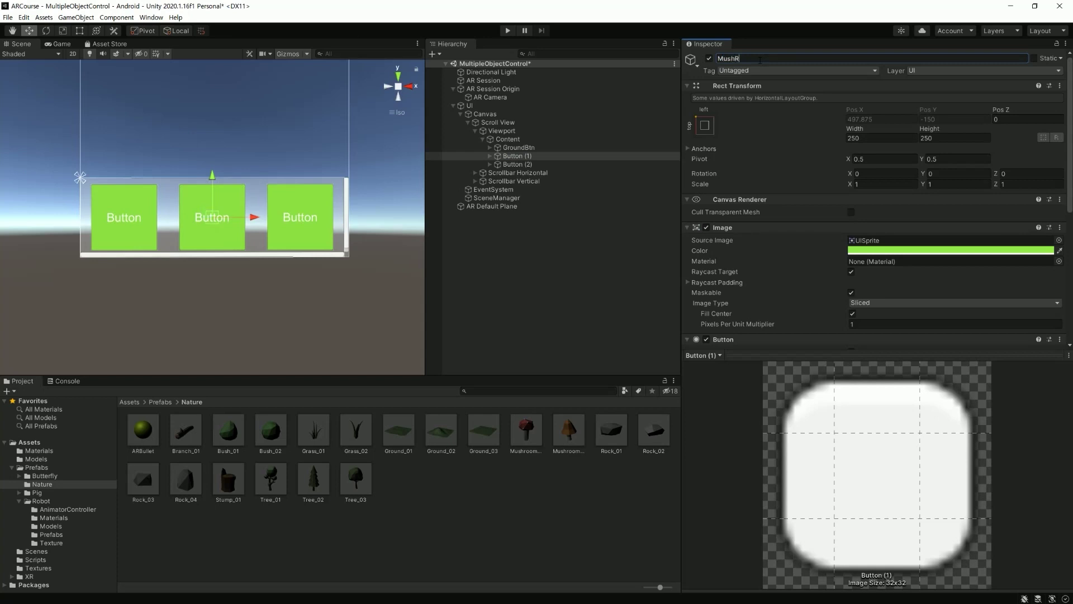
text(oomBu)
text(tn)
key(Return)
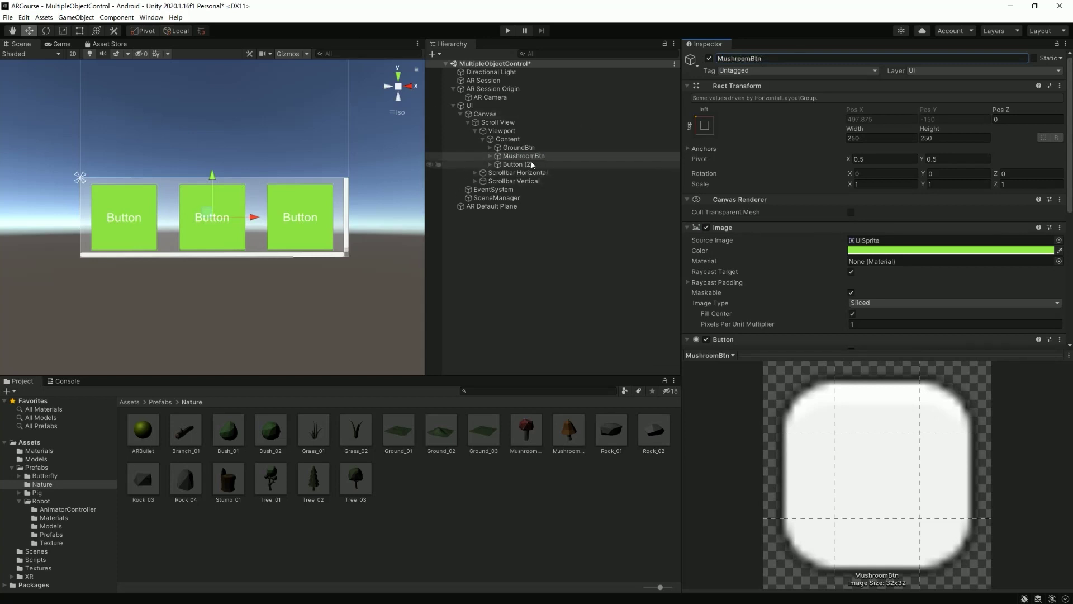
Step: Rename the third button to TreeBtn and expand the buttons to show their Text children
click(546, 164)
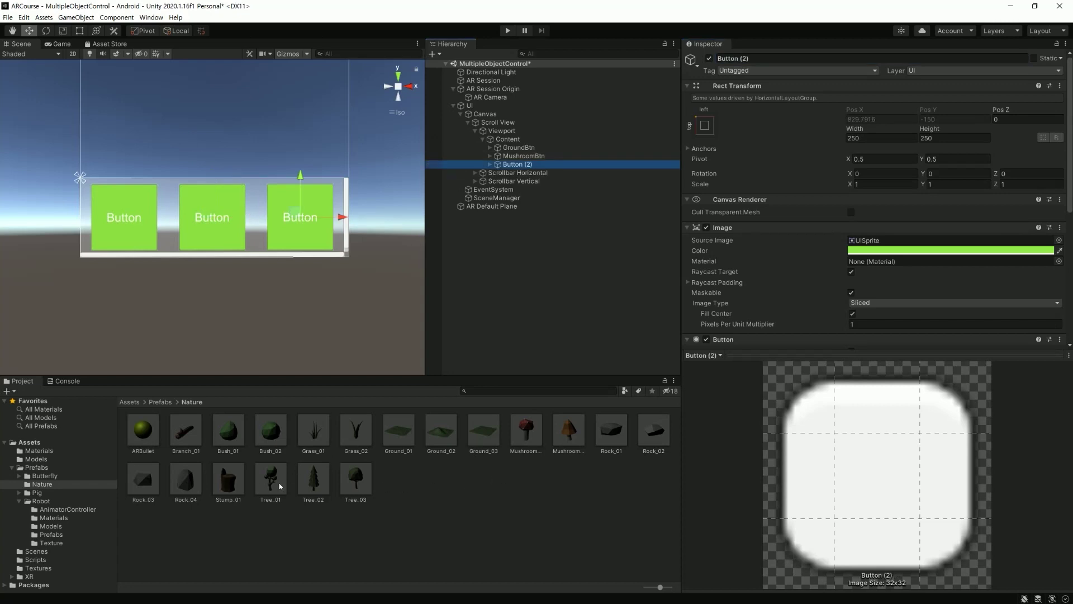
click(757, 58)
text(Tr)
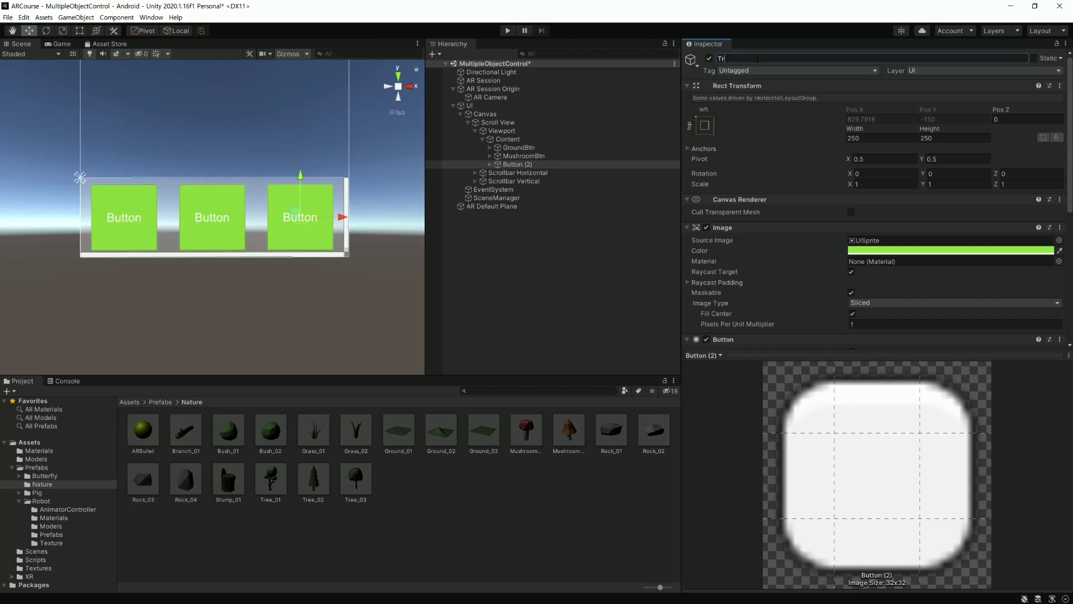
text(eeBtn)
key(Return)
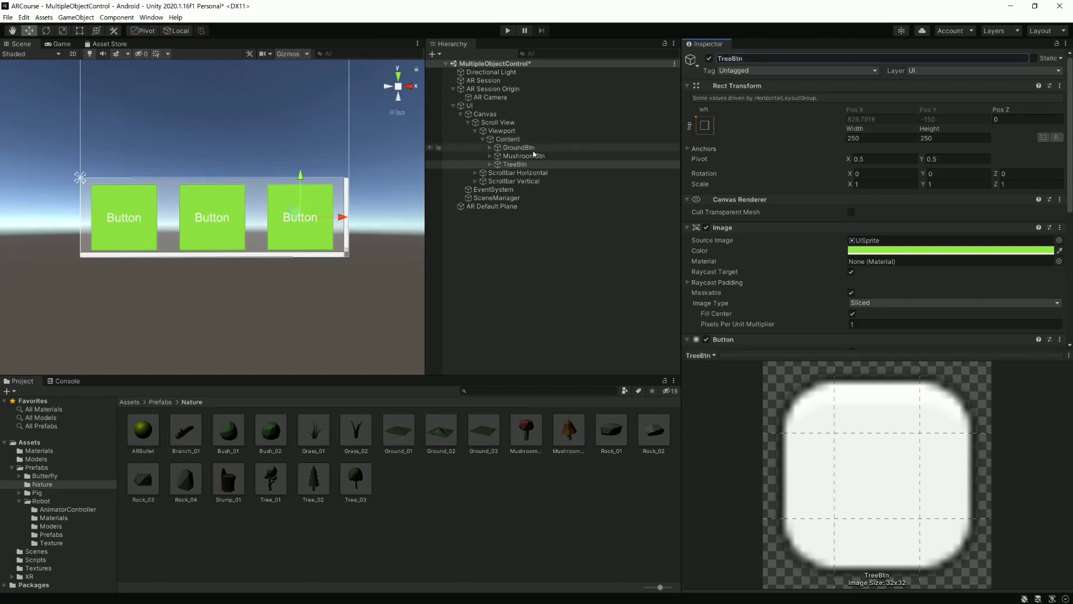
click(524, 156)
key(Right)
key(Up)
key(Right)
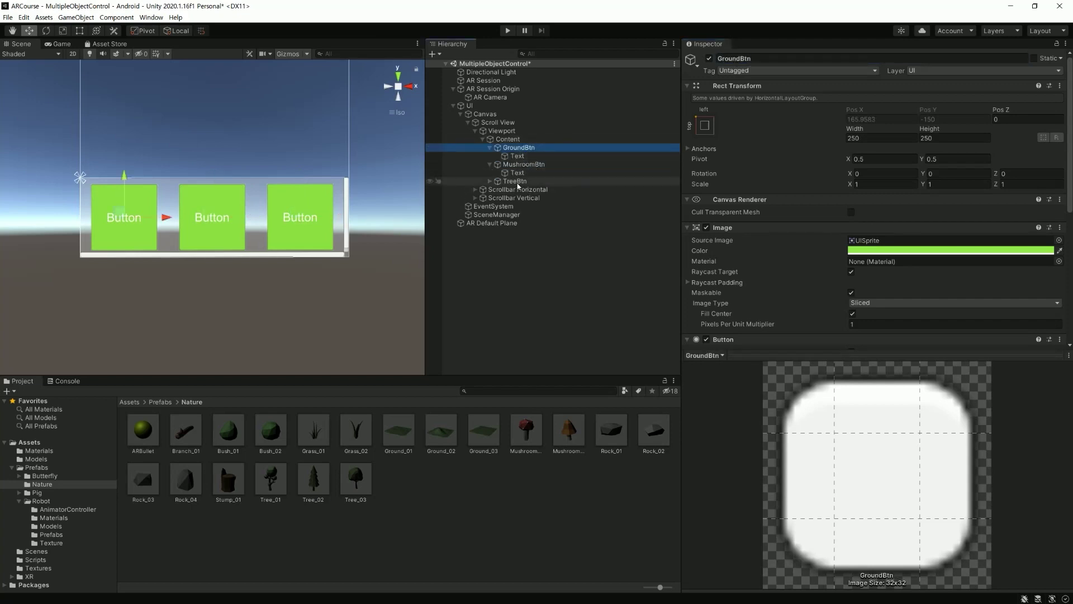
Step: Change the GroundBtn and MushroomBtn labels to read Ground and Mushroom
click(490, 181)
click(517, 156)
click(796, 240)
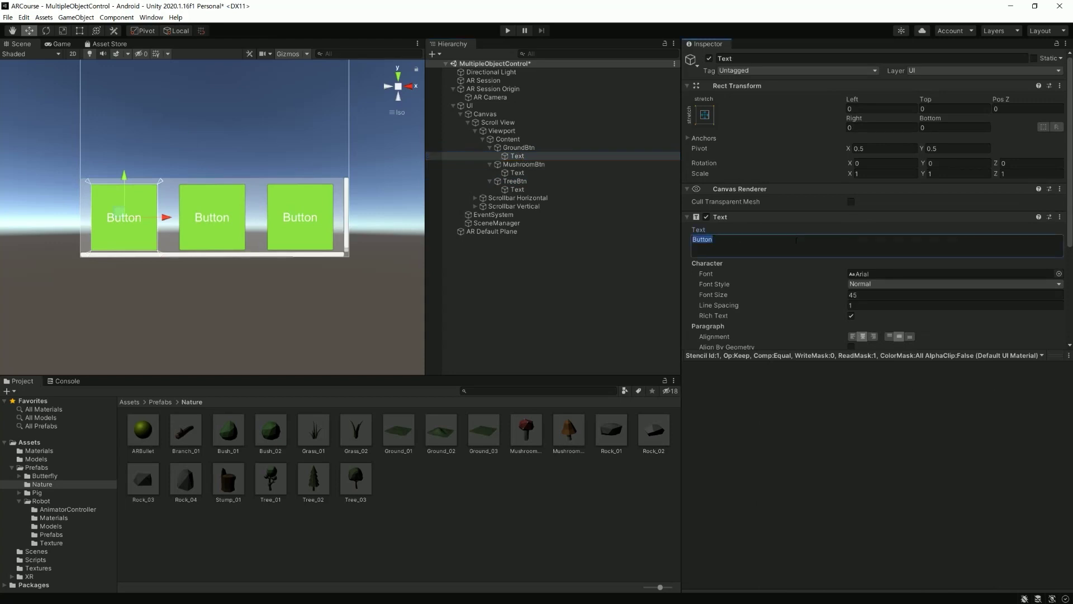
text(Ground)
click(517, 173)
click(734, 239)
text(Mu)
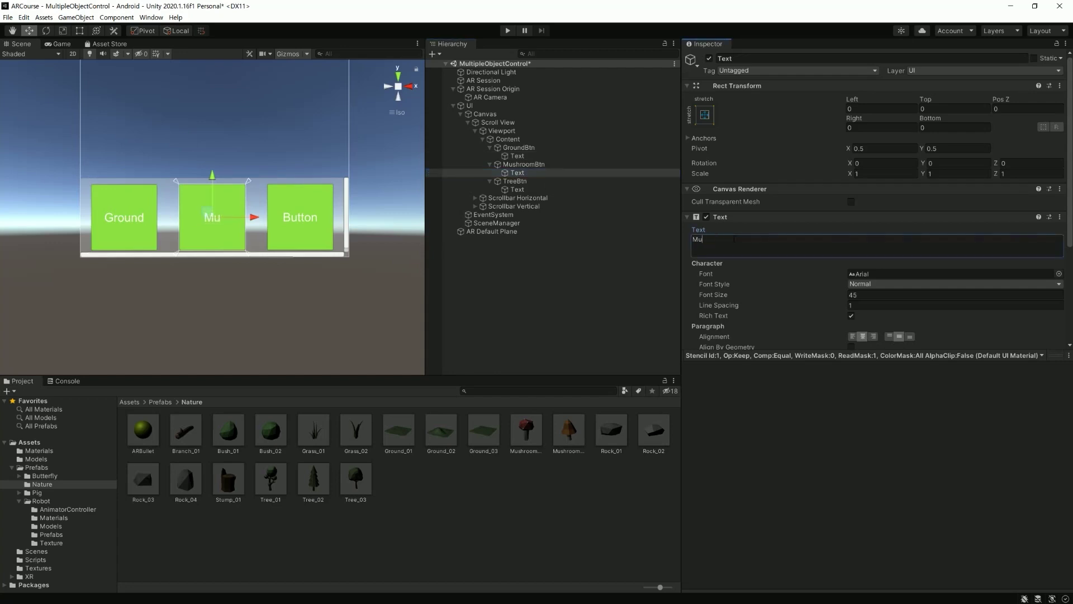
text(shroom)
key(ctrl+s)
Step: Set the TreeBtn label to Tree, save the scene, and run it in Play mode
click(517, 189)
click(750, 248)
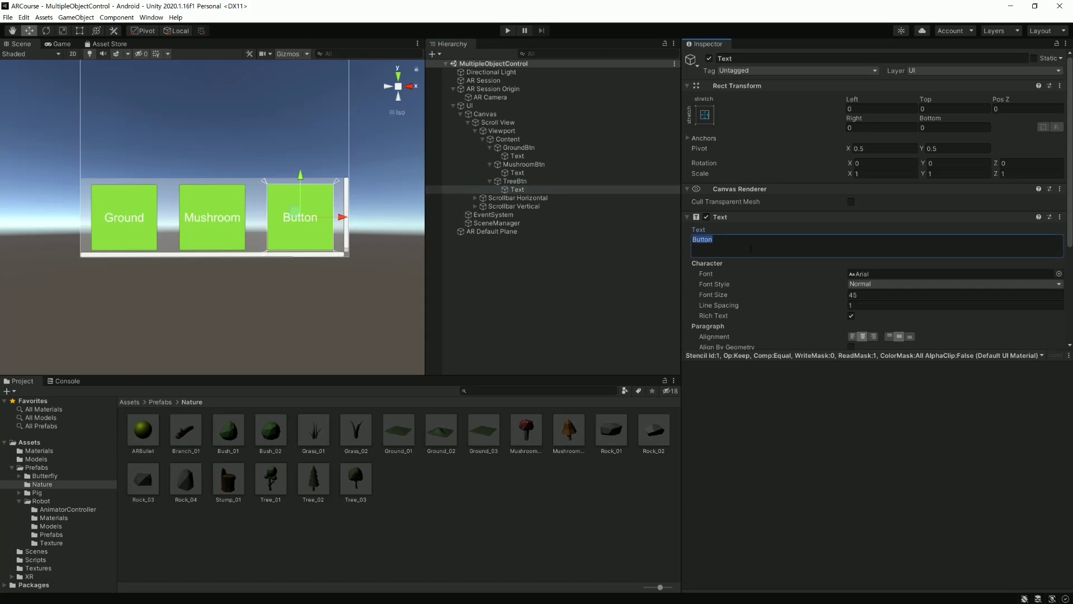
text(Tree)
key(ctrl+s)
click(505, 31)
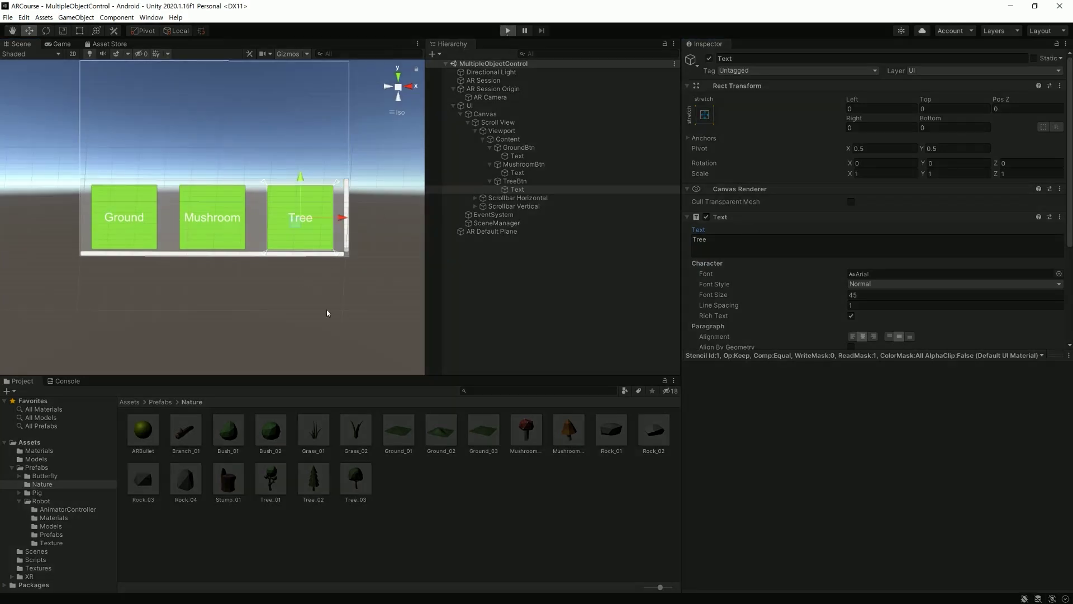
drag(346, 328, 221, 338)
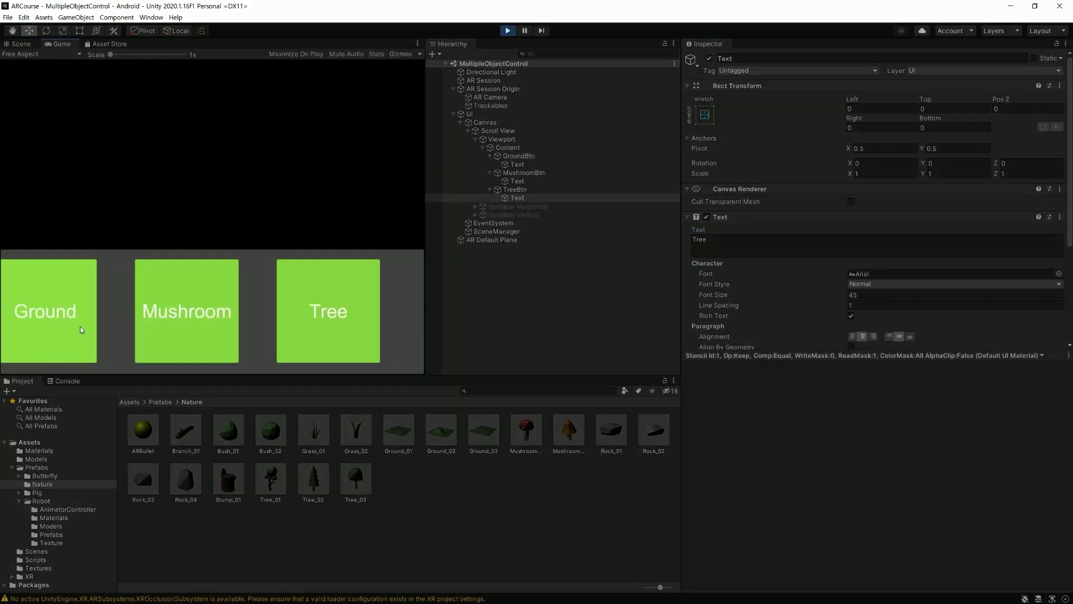
drag(80, 326, 400, 328)
drag(100, 338, 531, 349)
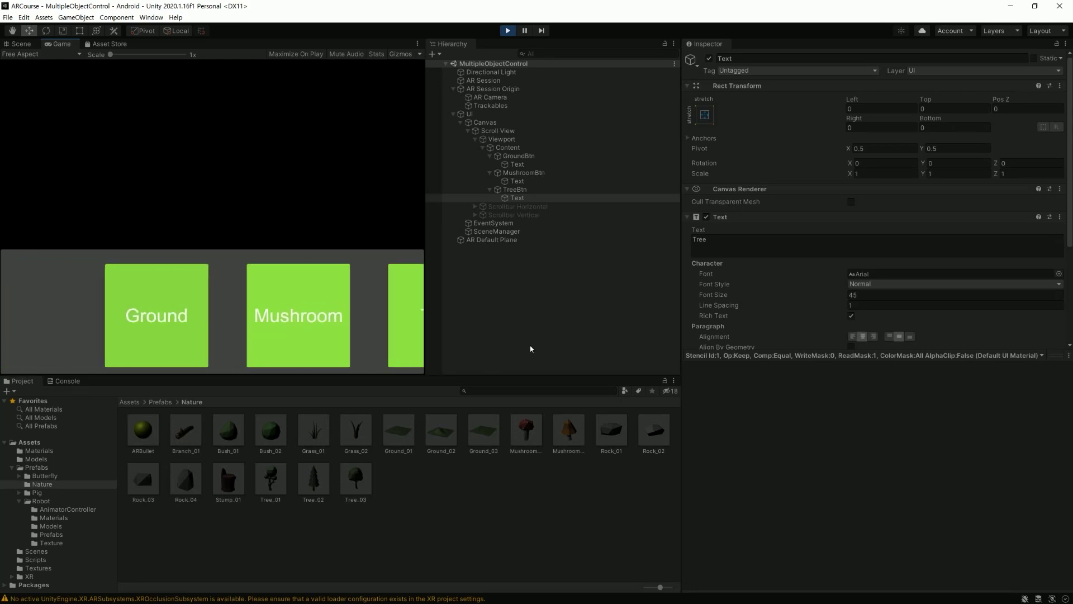
click(508, 31)
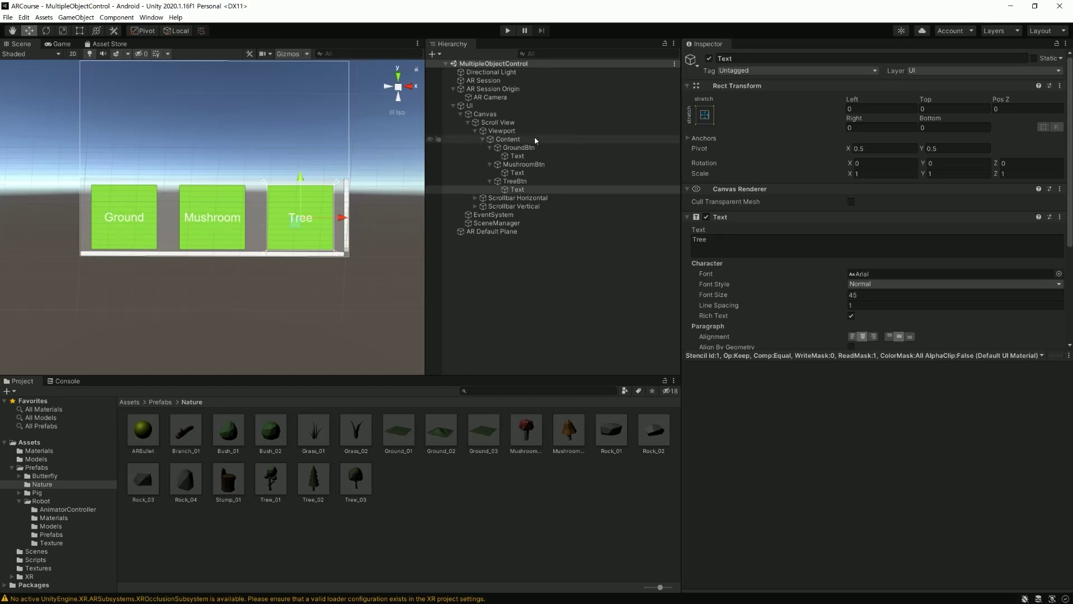
click(490, 147)
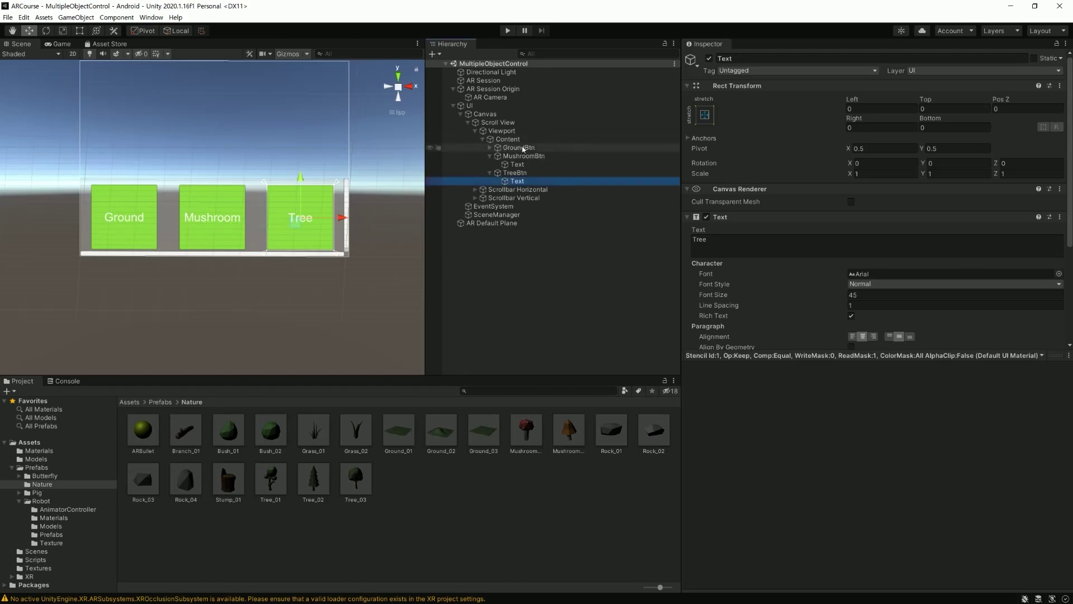
click(523, 156)
click(490, 156)
click(515, 165)
key(Left)
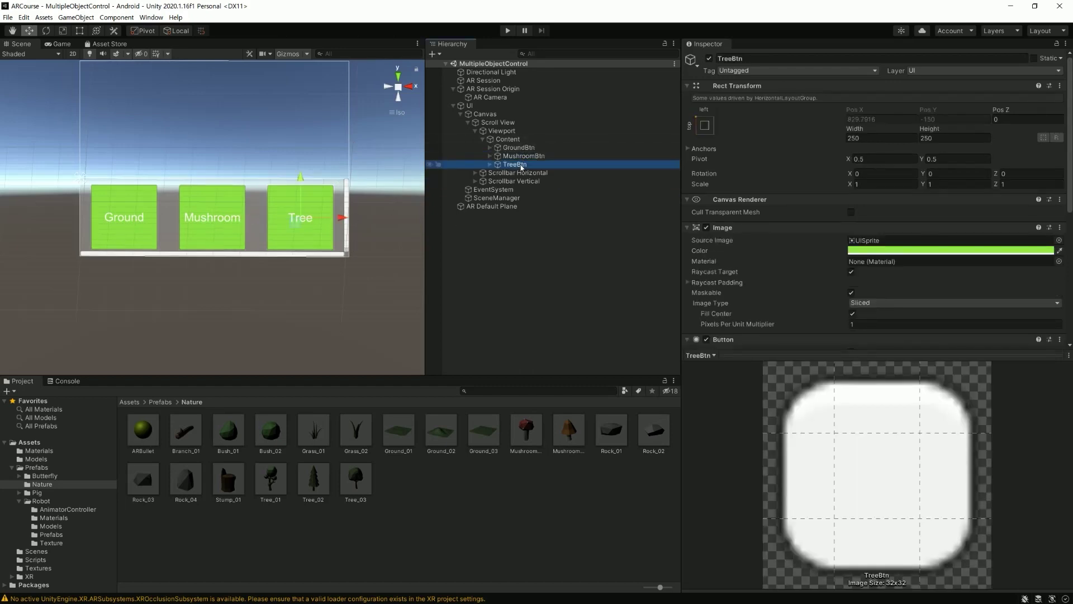
key(ctrl+d)
key(ctrl+d)
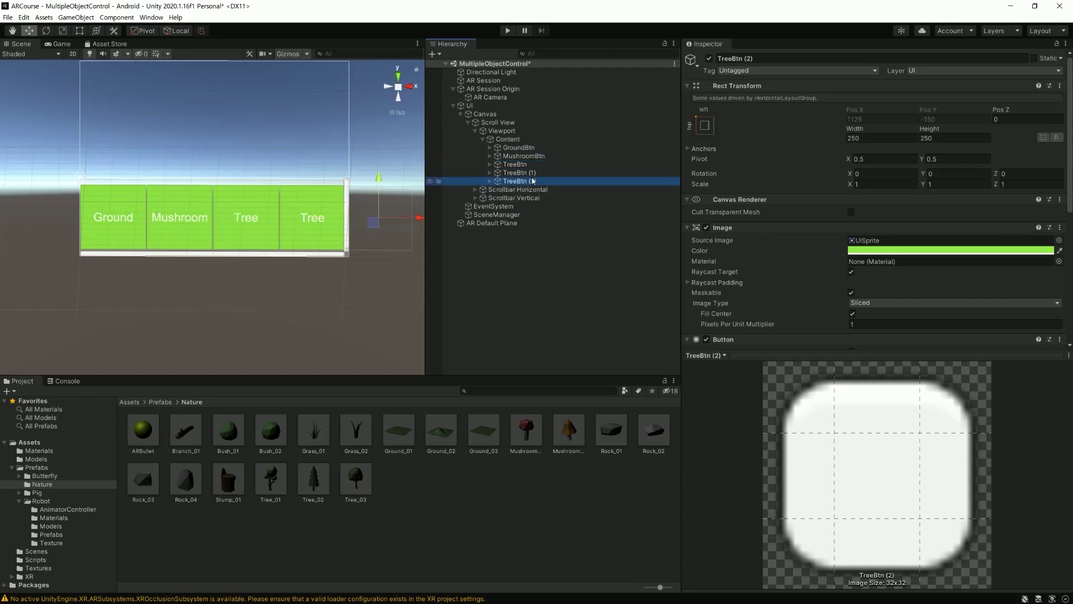
key(ctrl+d)
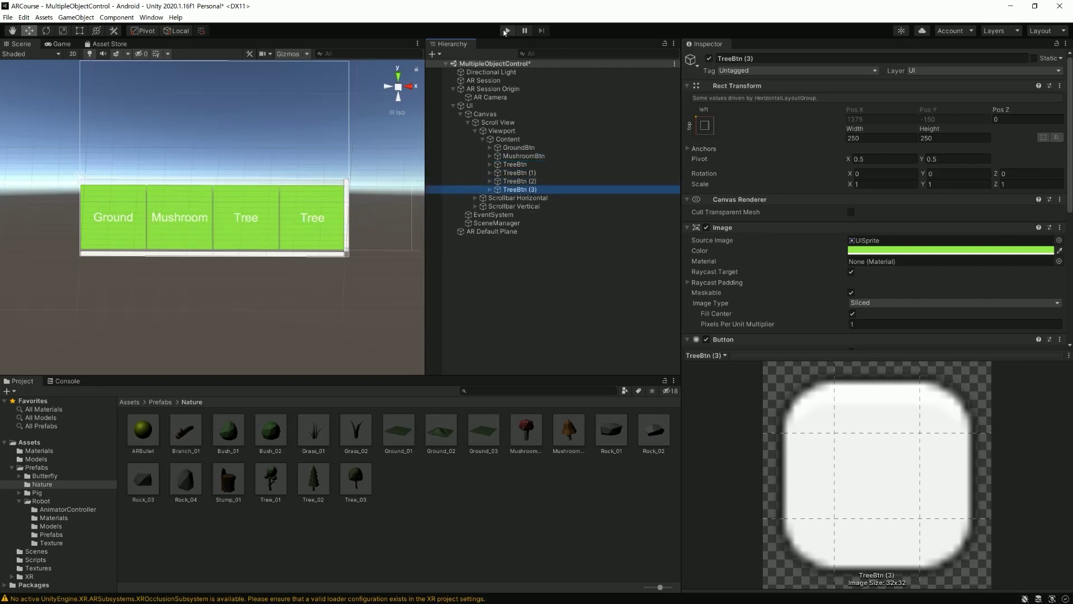
click(506, 30)
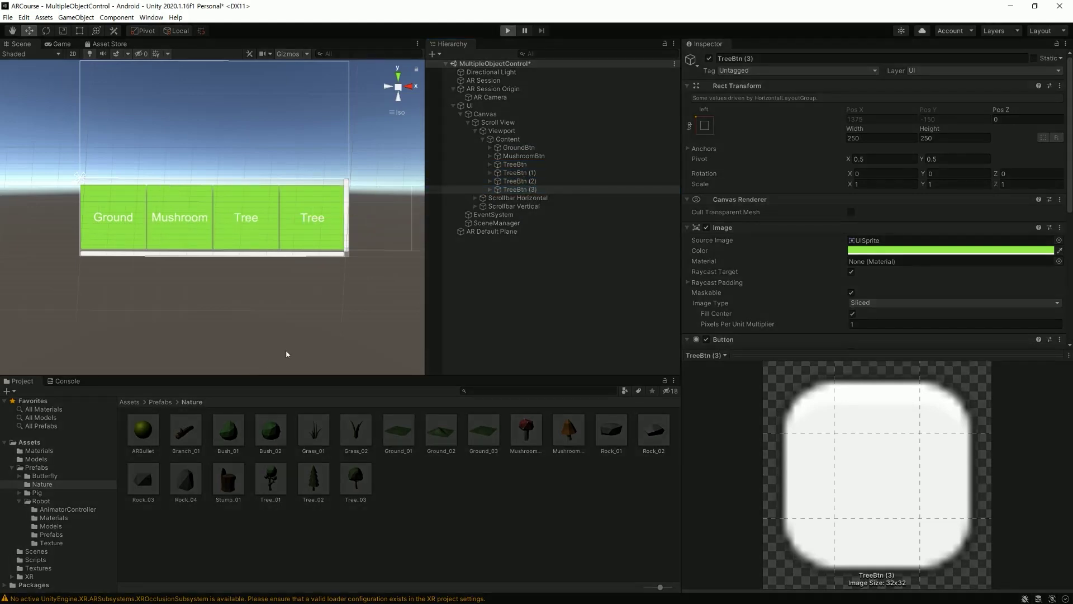
click(302, 334)
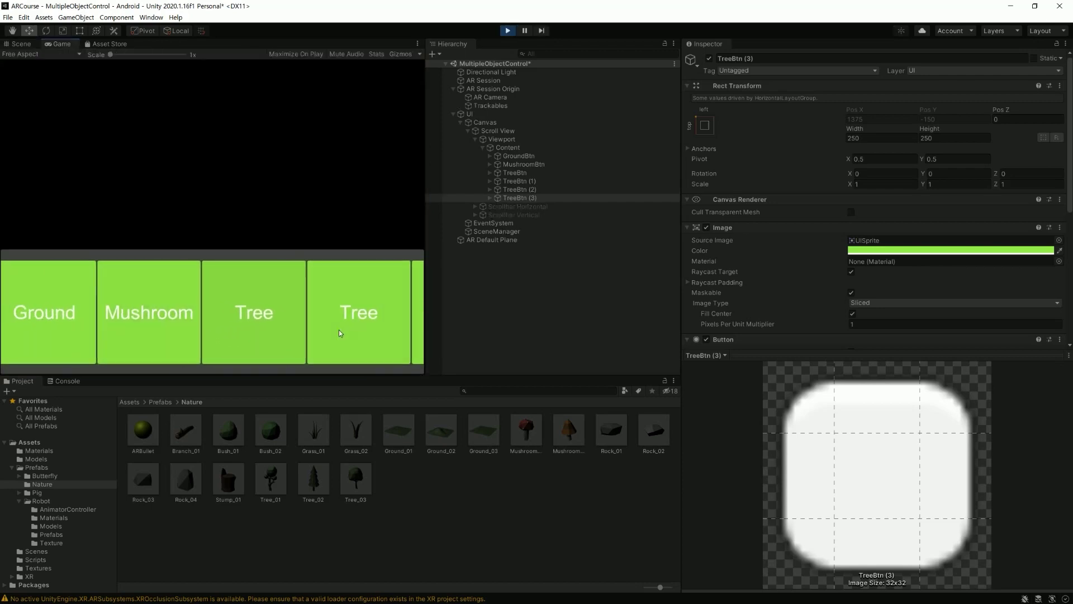
scroll(339, 333, down, 3)
scroll(341, 331, up, 5)
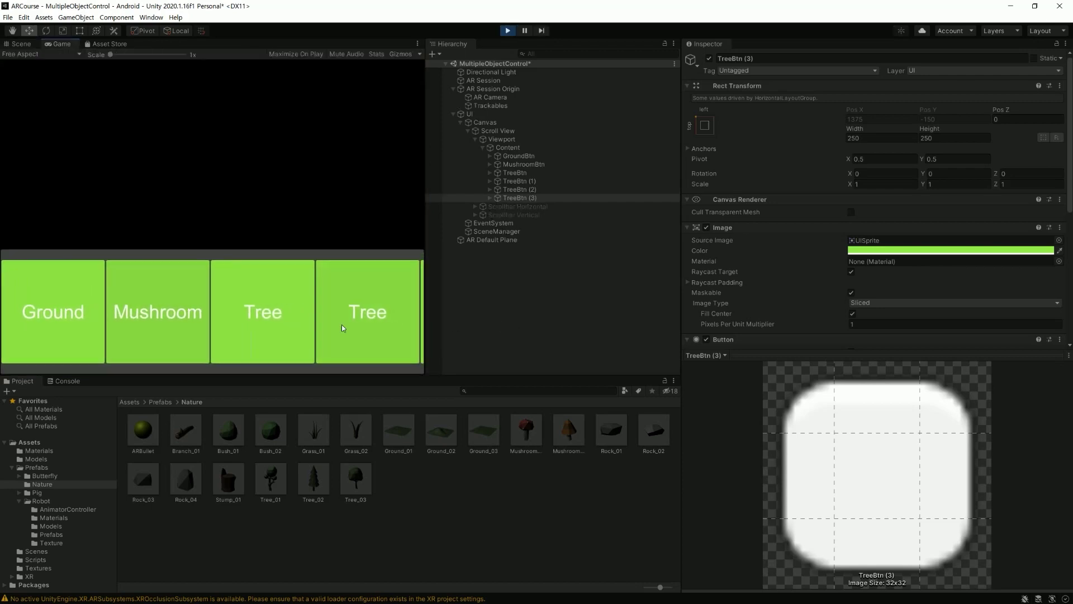
scroll(342, 328, down, 2)
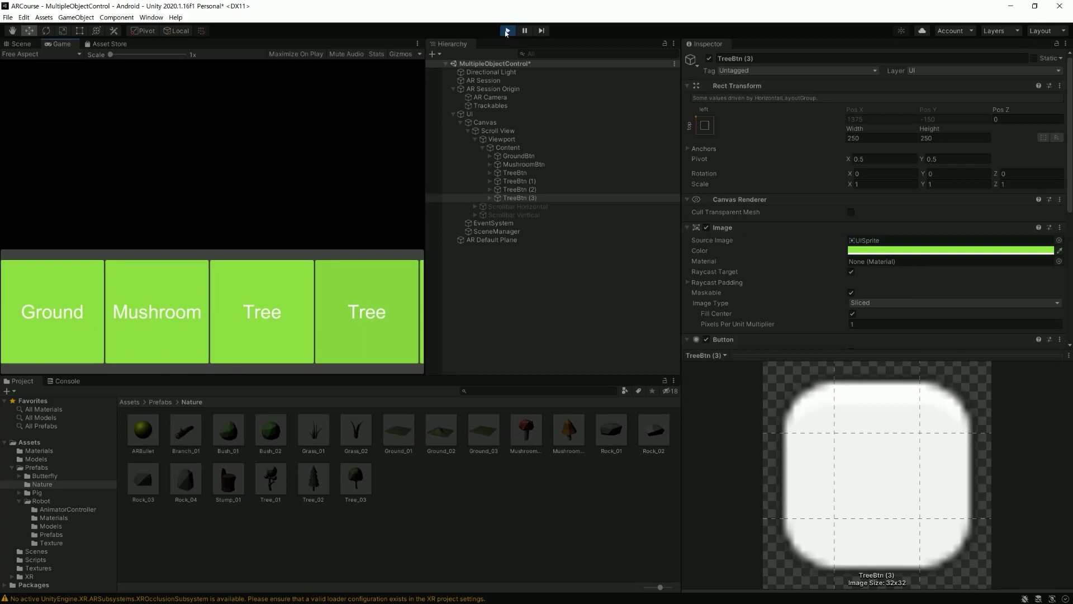
click(506, 32)
Step: Select the Scroll View's Content object and anchor it with the stretch/right preset
click(508, 124)
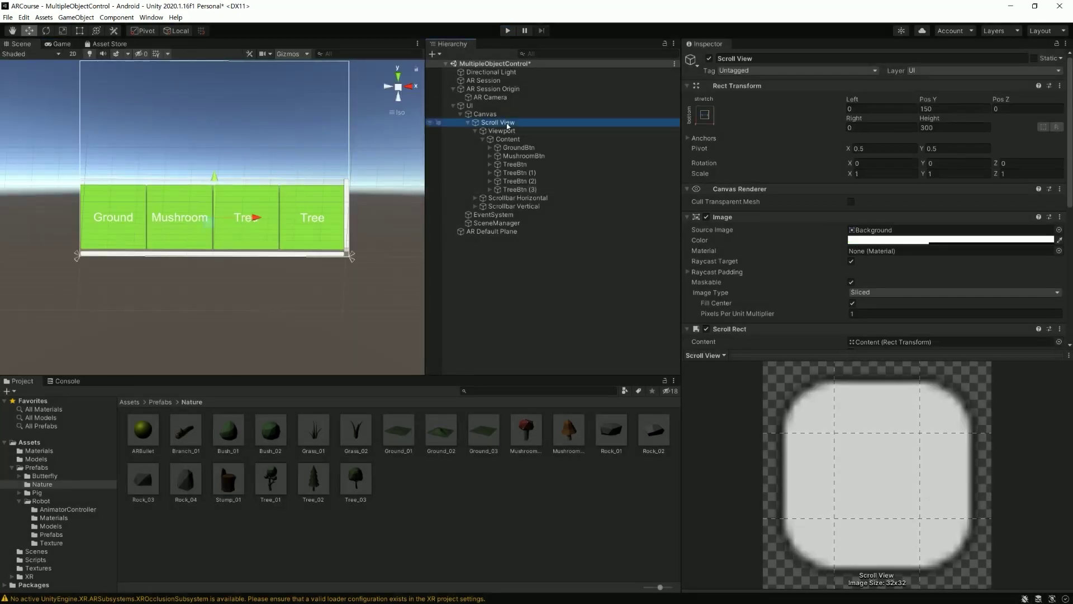
click(492, 131)
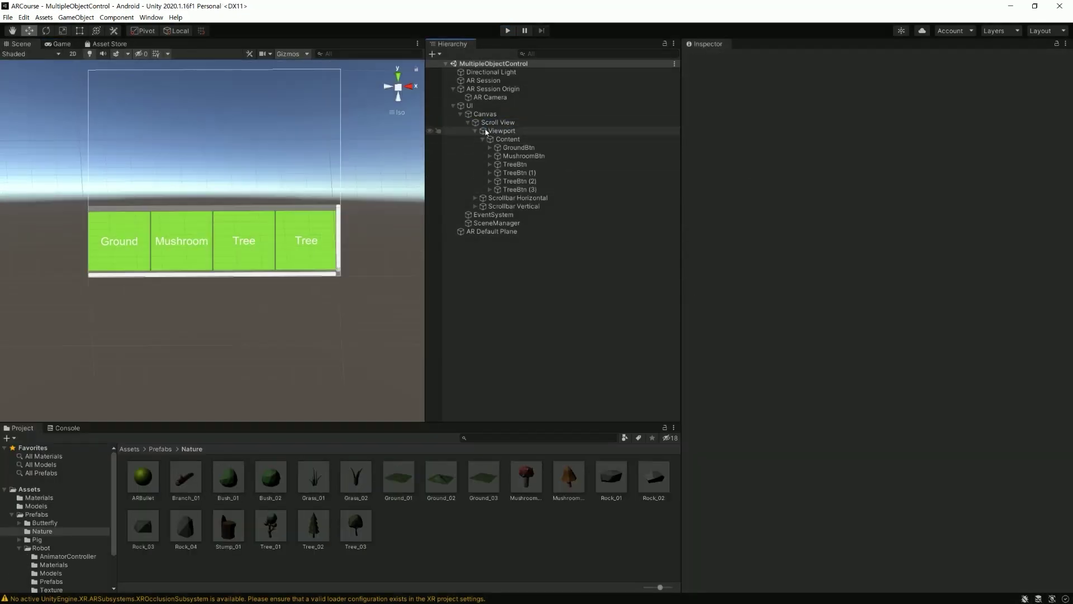
click(507, 139)
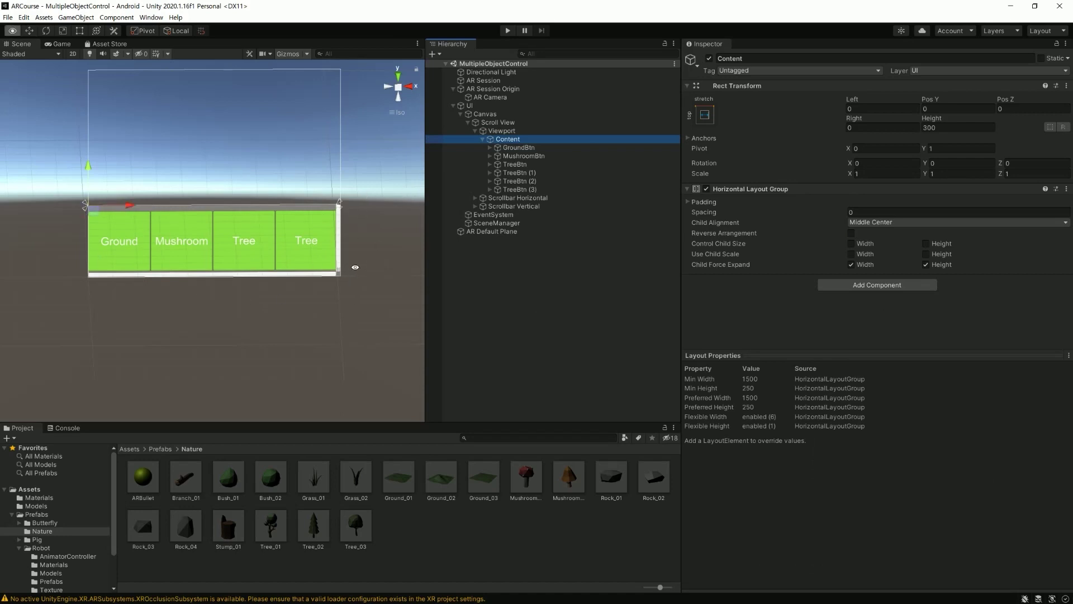
scroll(316, 288, down, 3)
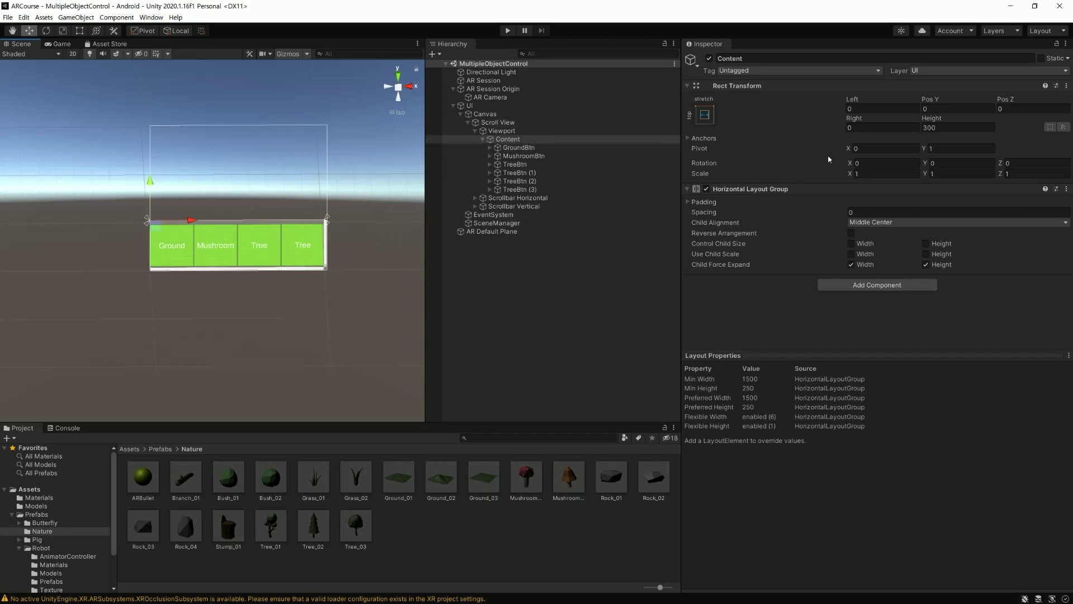
click(705, 115)
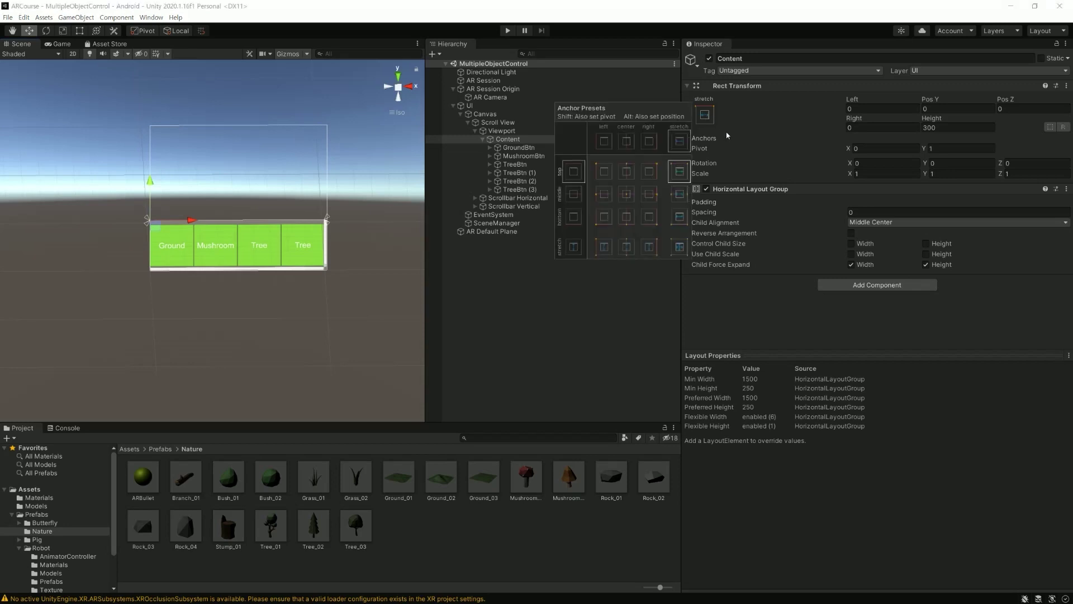
click(649, 246)
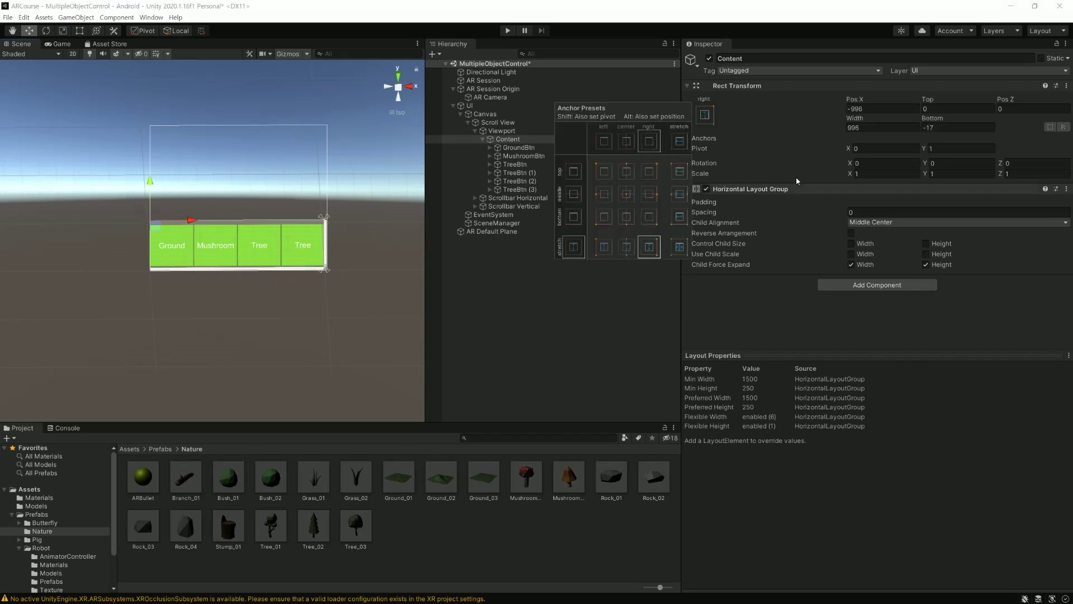
Step: Set Content's Width to 1800 and Bottom to 0, then enter Play mode
click(873, 107)
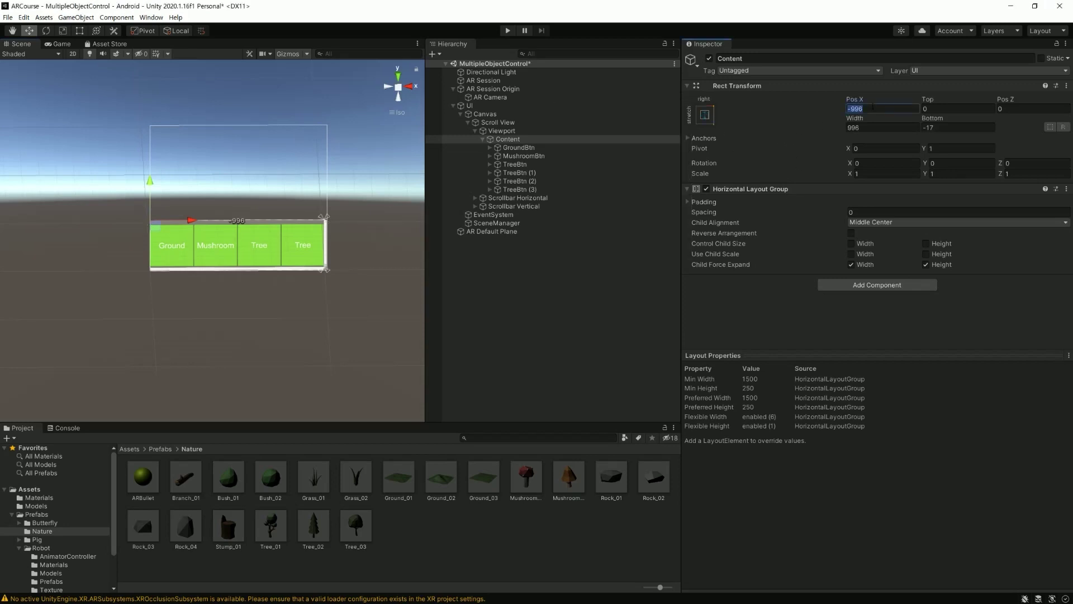
click(881, 127)
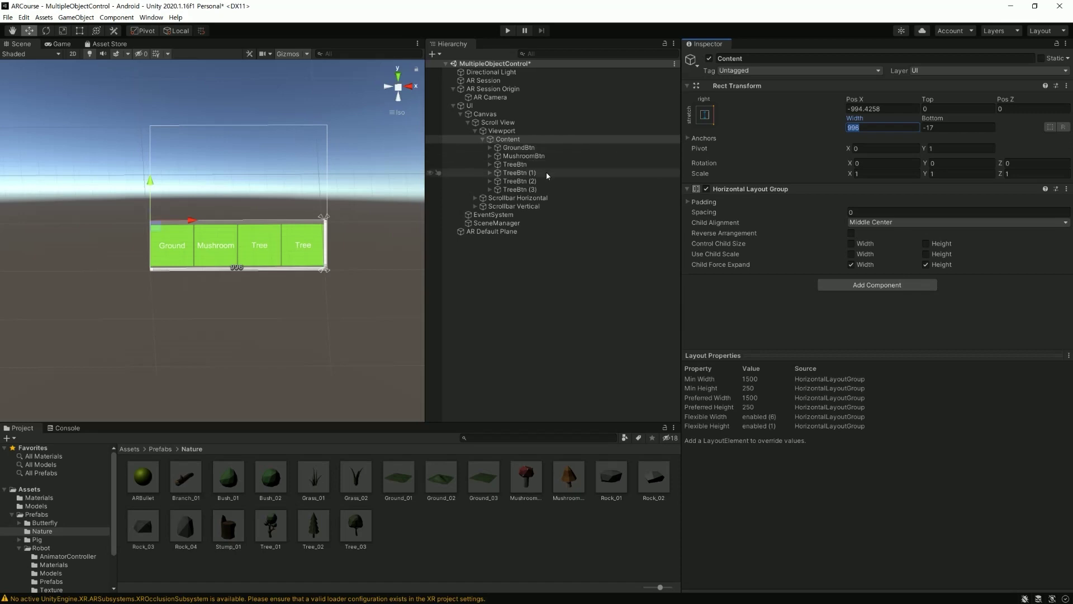
text(1800)
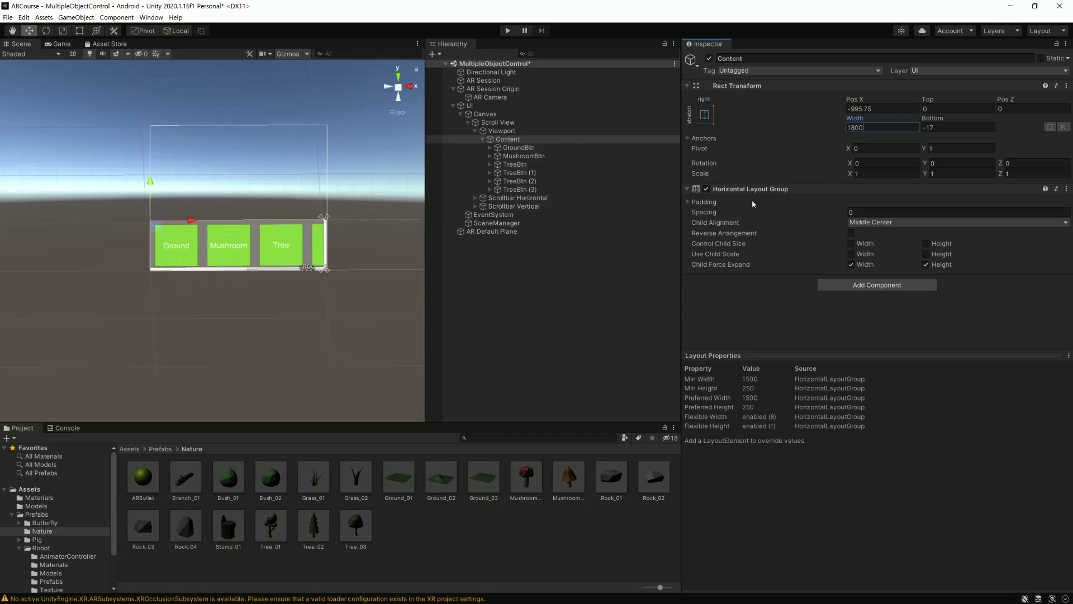
click(899, 109)
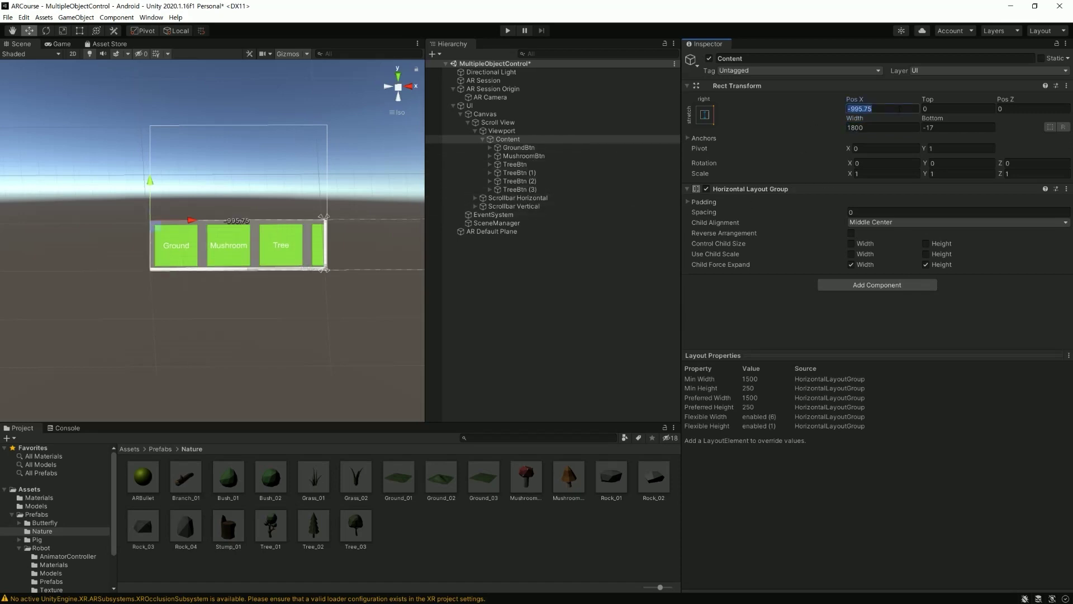
key(Tab)
key(Tab)
key(Tab)
key(Tab)
text(0)
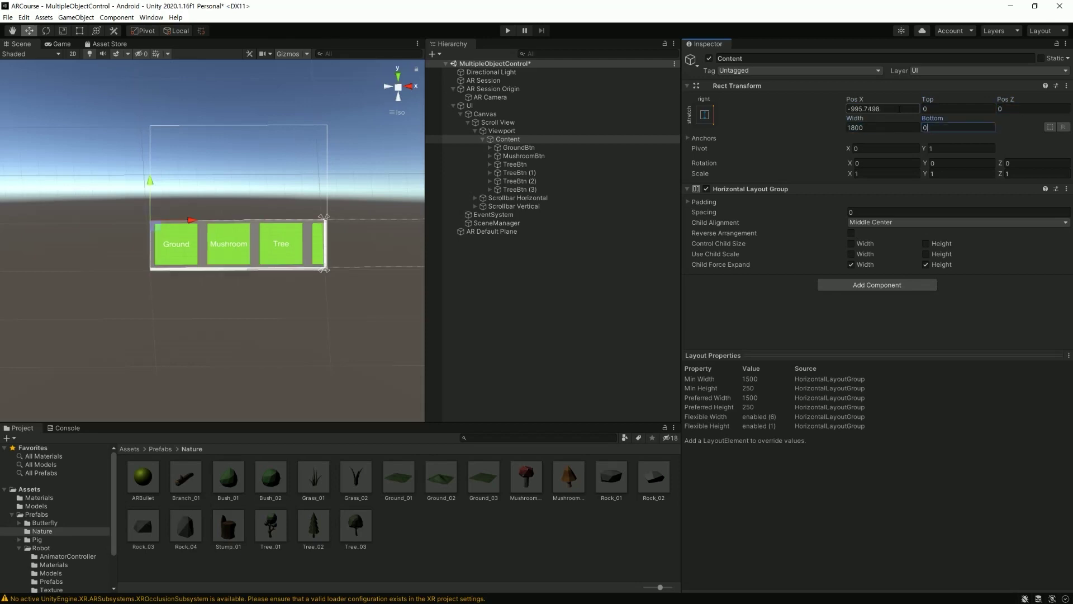
click(507, 32)
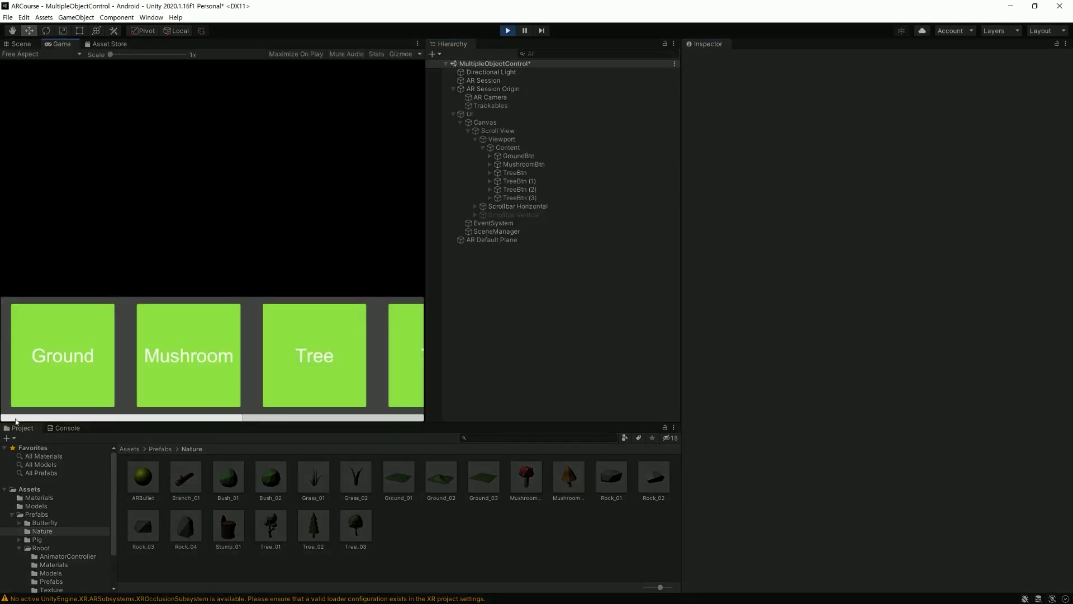
mouse_move(17, 418)
mouse_down()
mouse_move(194, 423)
mouse_move(12, 427)
mouse_move(332, 422)
mouse_up()
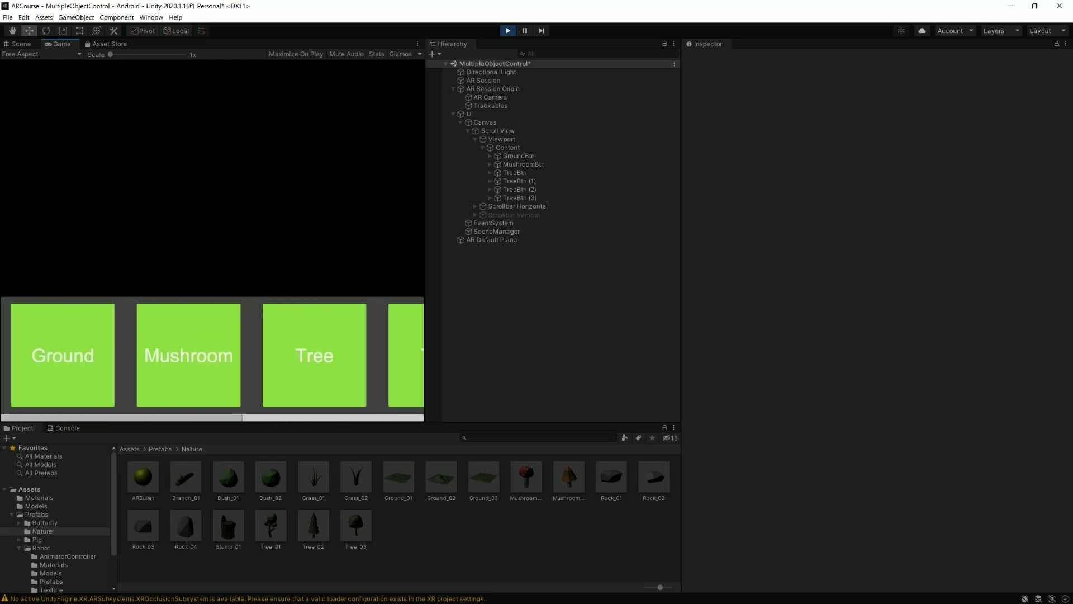
drag(230, 422, 11, 423)
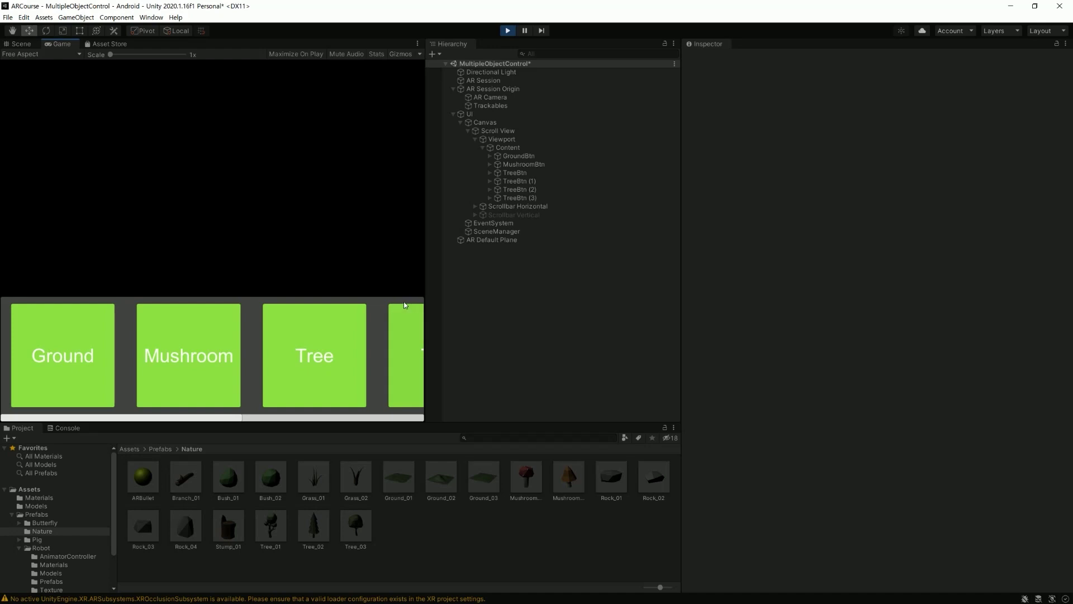
drag(277, 422, 276, 422)
mouse_move(240, 420)
mouse_down()
mouse_move(351, 412)
mouse_move(136, 411)
mouse_up()
click(508, 30)
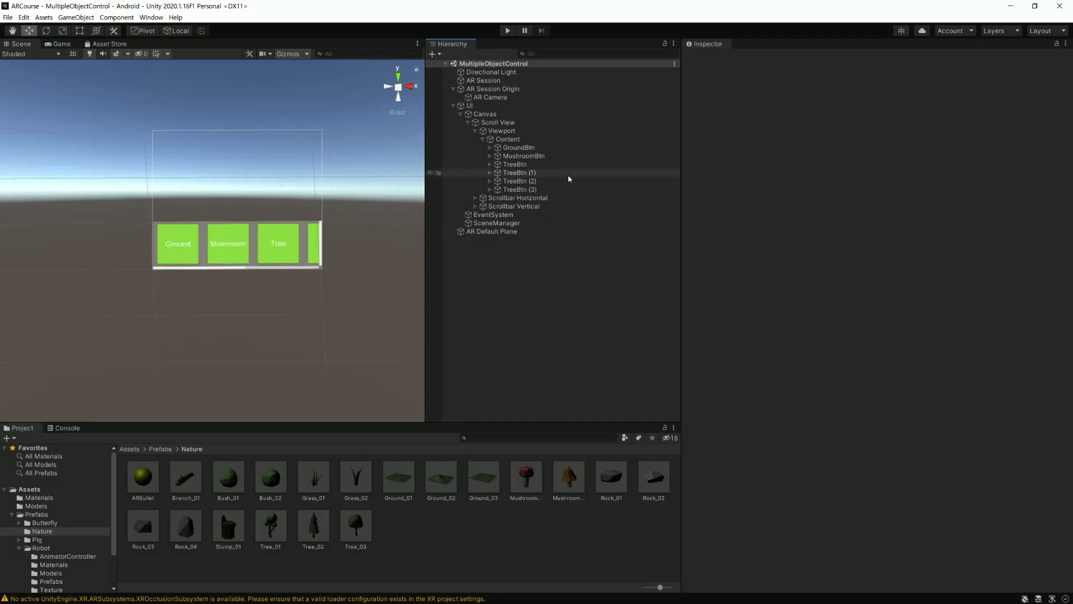
Step: Rename TreeBtn (1) to RobotBtn
click(545, 174)
click(538, 324)
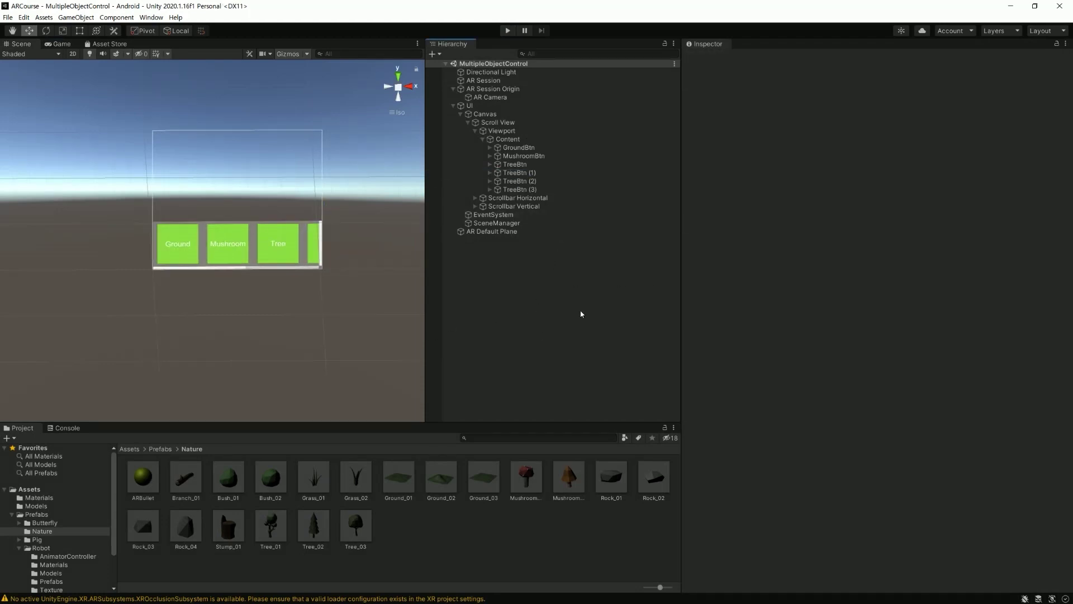
scroll(371, 262, up, 1)
scroll(366, 263, up, 1)
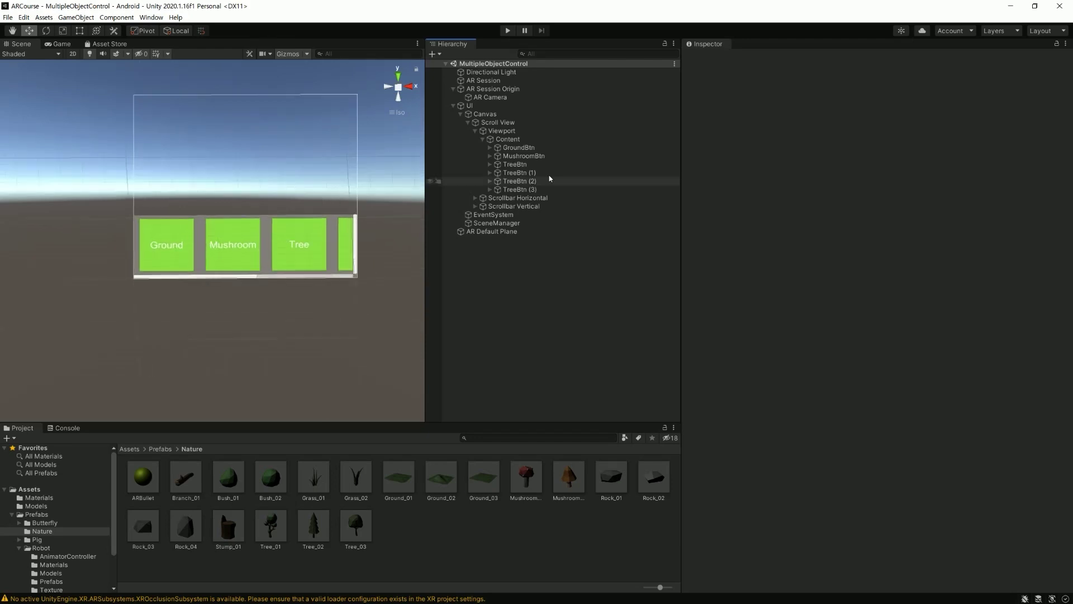
click(542, 173)
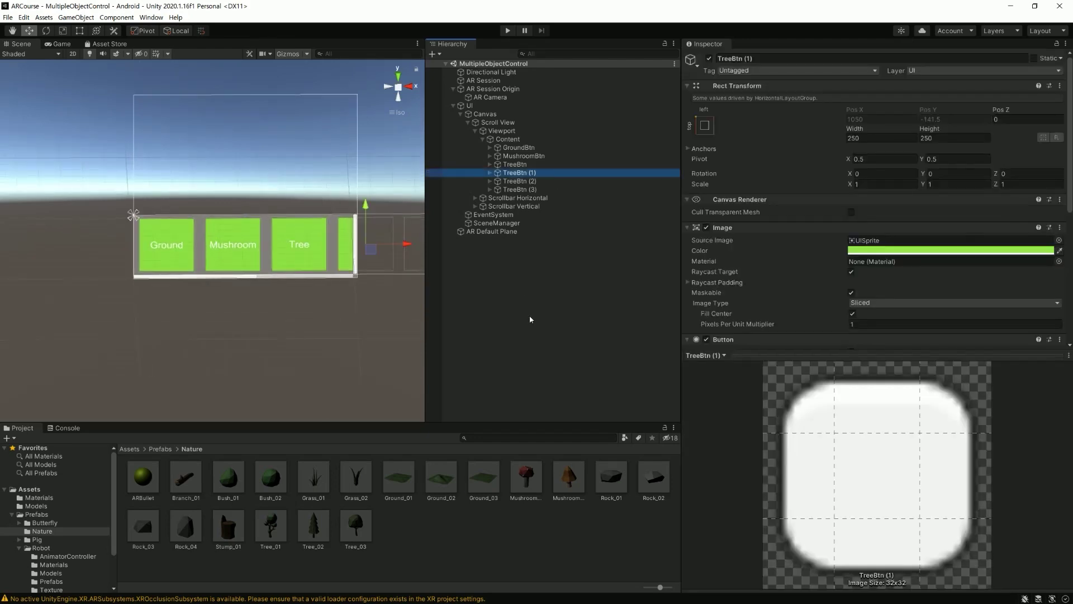
click(538, 182)
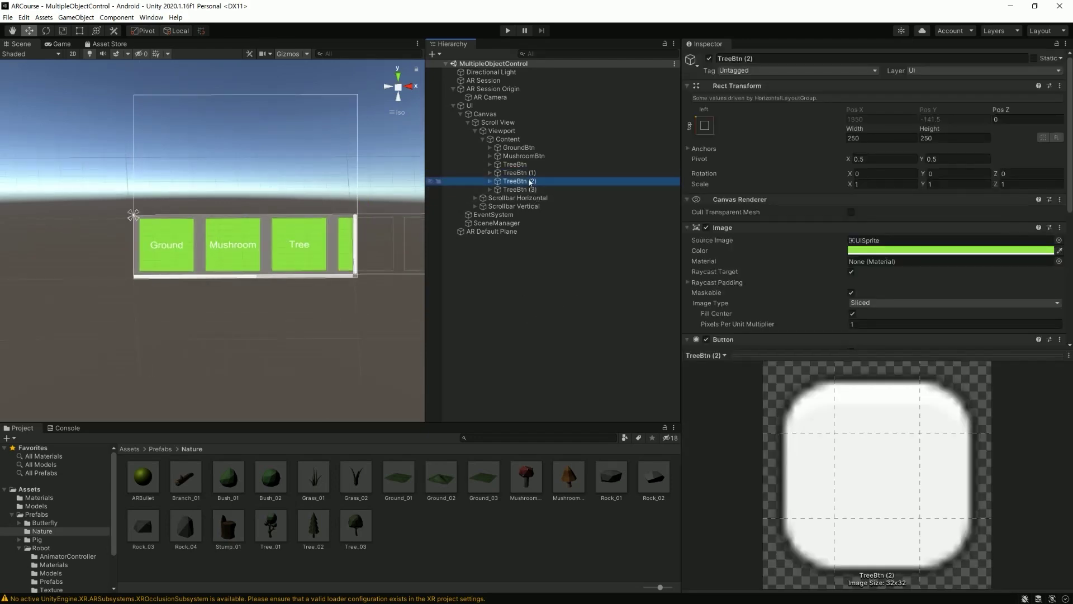
click(536, 173)
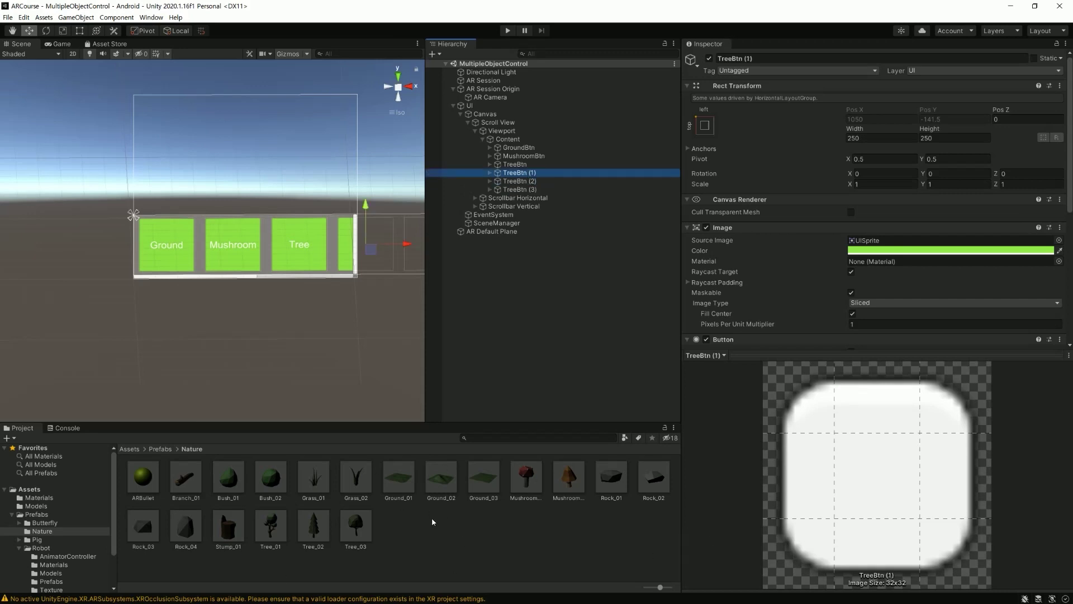
scroll(47, 528, down, 1)
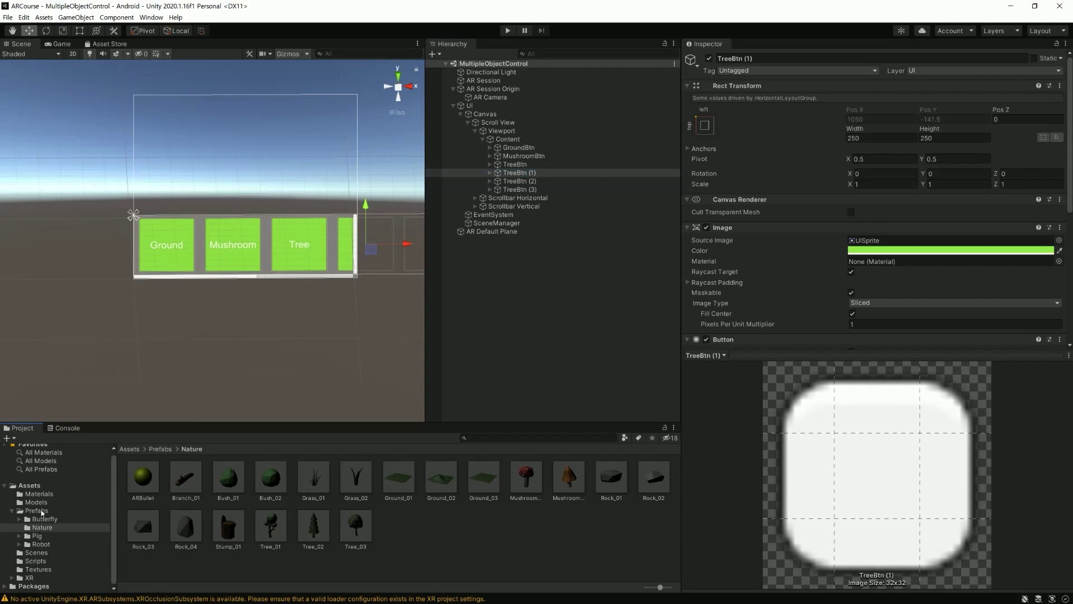
click(40, 511)
click(799, 59)
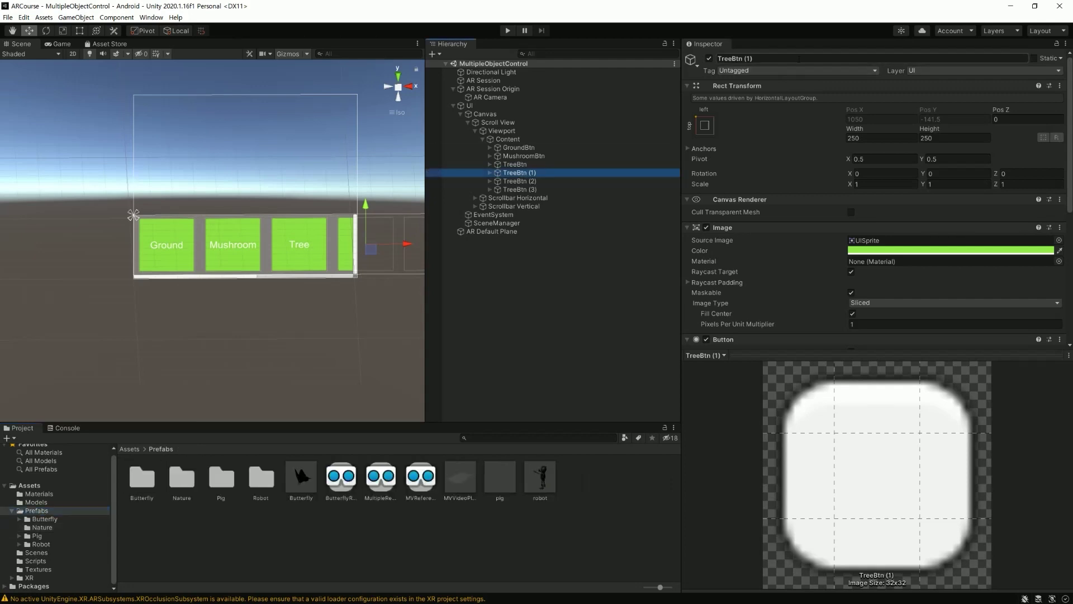
text(RobotBtn)
key(Return)
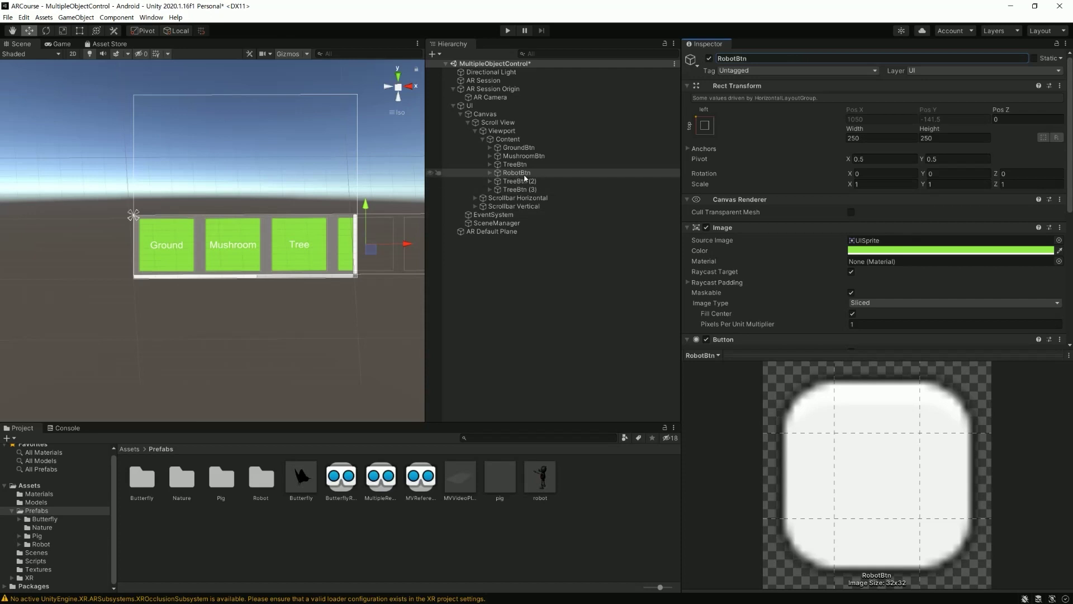
Step: Change RobotBtn's Text child label to Robot
click(490, 172)
click(517, 181)
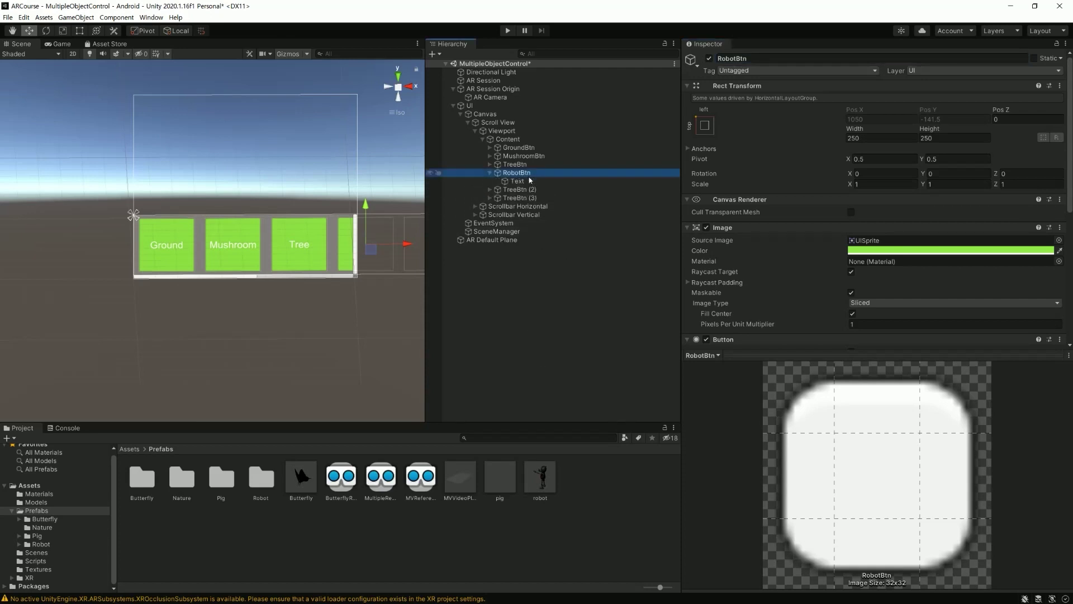
click(811, 240)
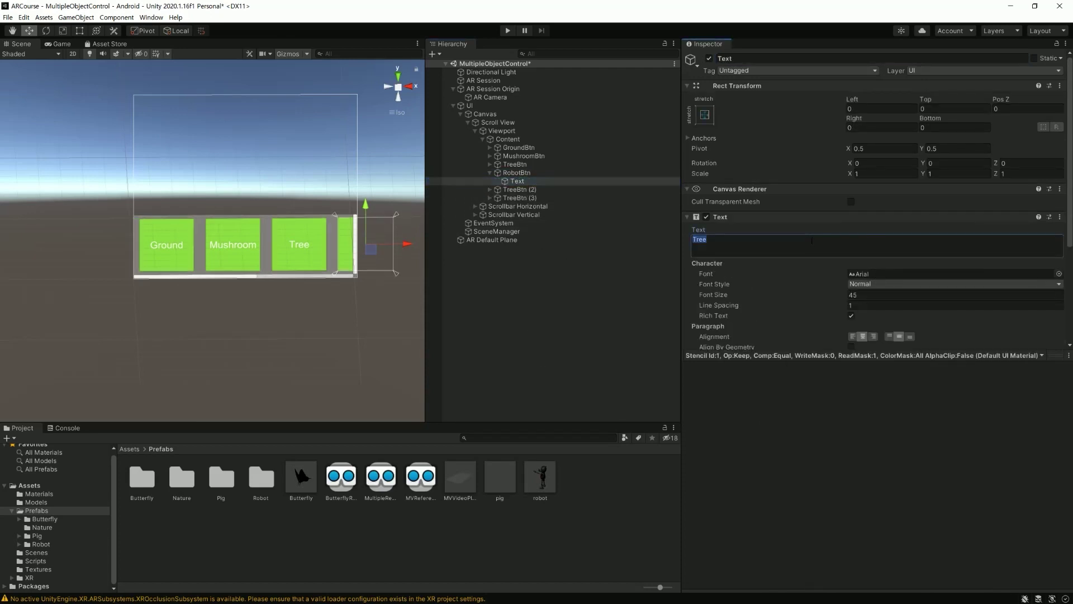
text(Robot)
key(Return)
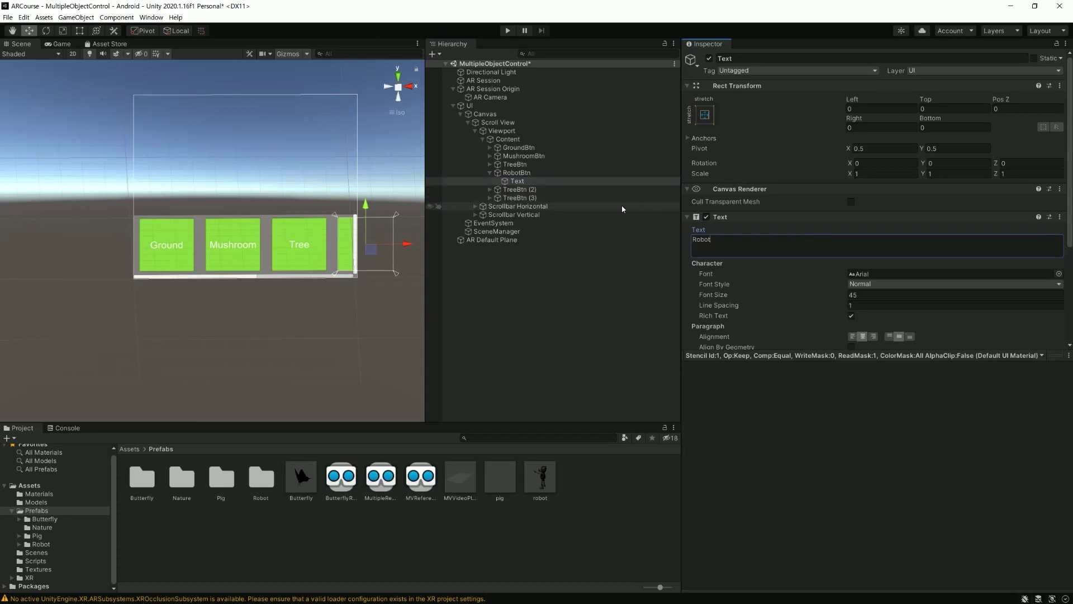
Step: Set RobotBtn's Image Color to orange
click(545, 173)
click(1003, 251)
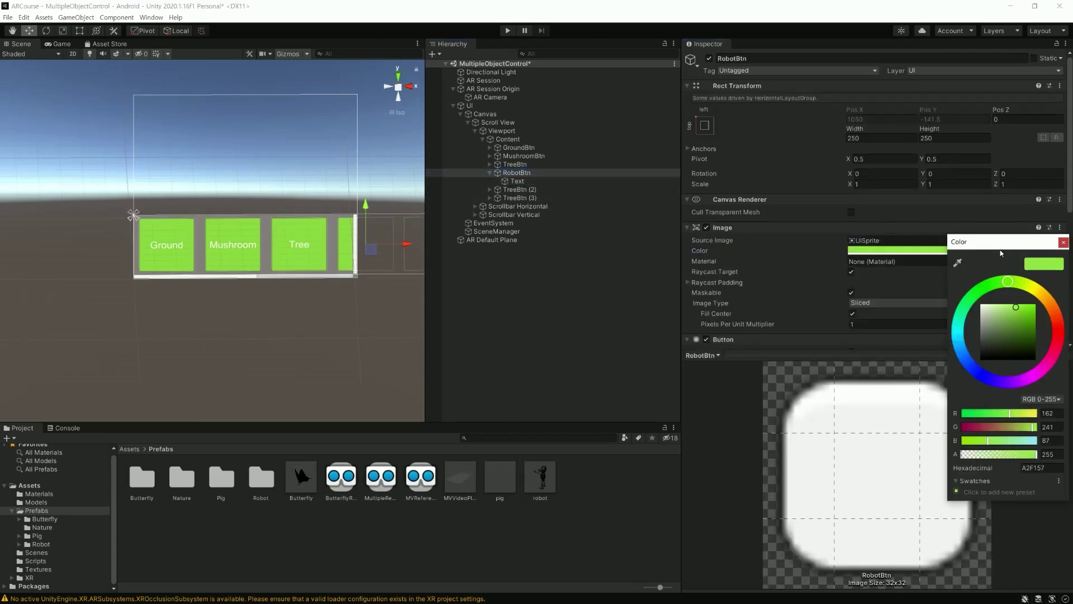
click(1052, 307)
click(1029, 306)
drag(1029, 306, 1022, 304)
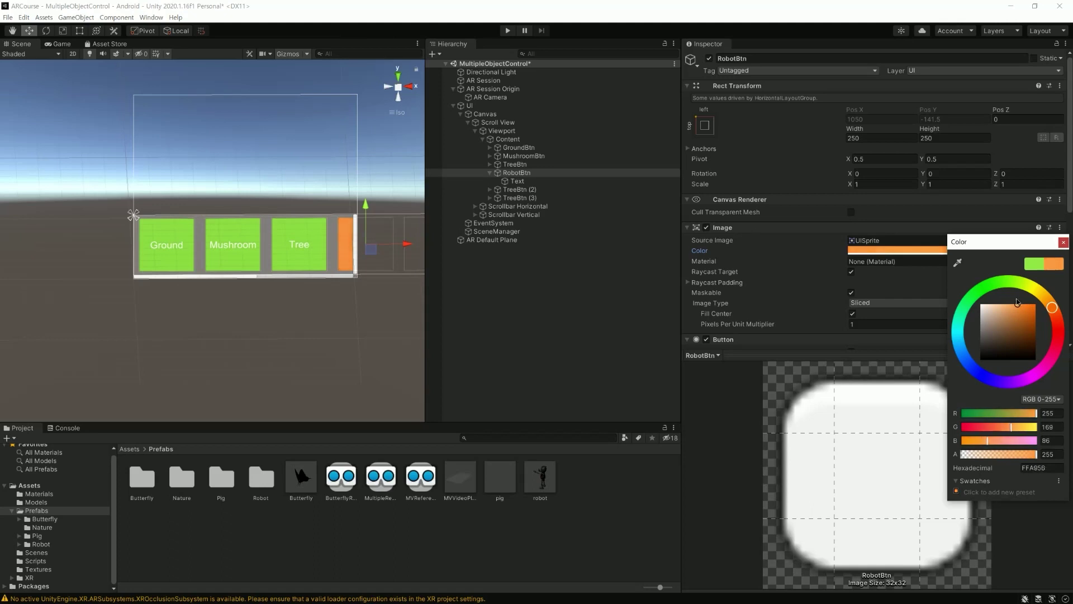
click(1064, 242)
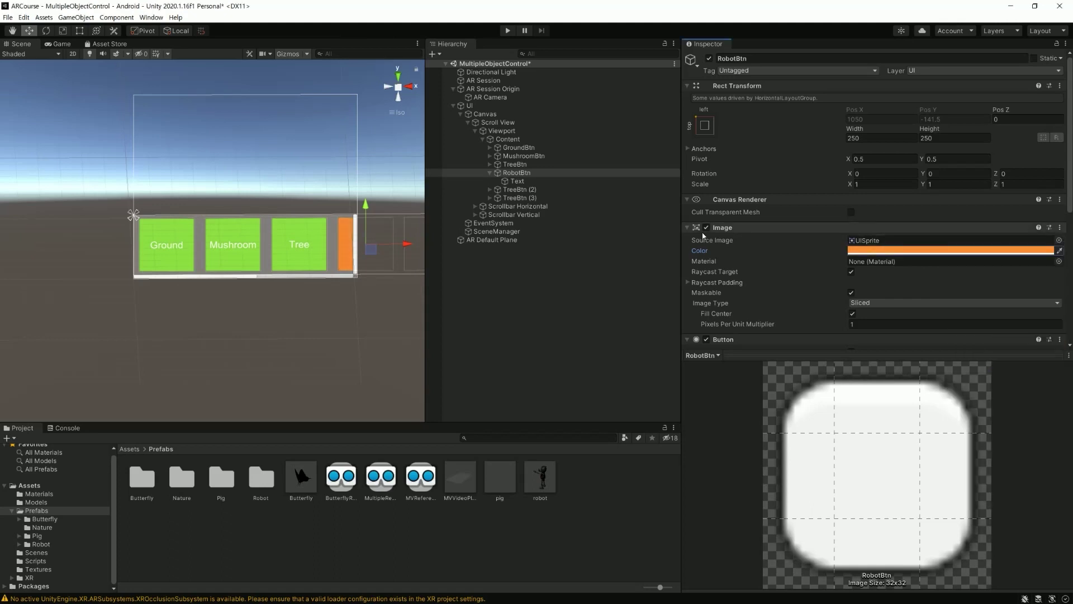
Step: Rename TreeBtn (2) to PigBtn
click(518, 190)
click(771, 58)
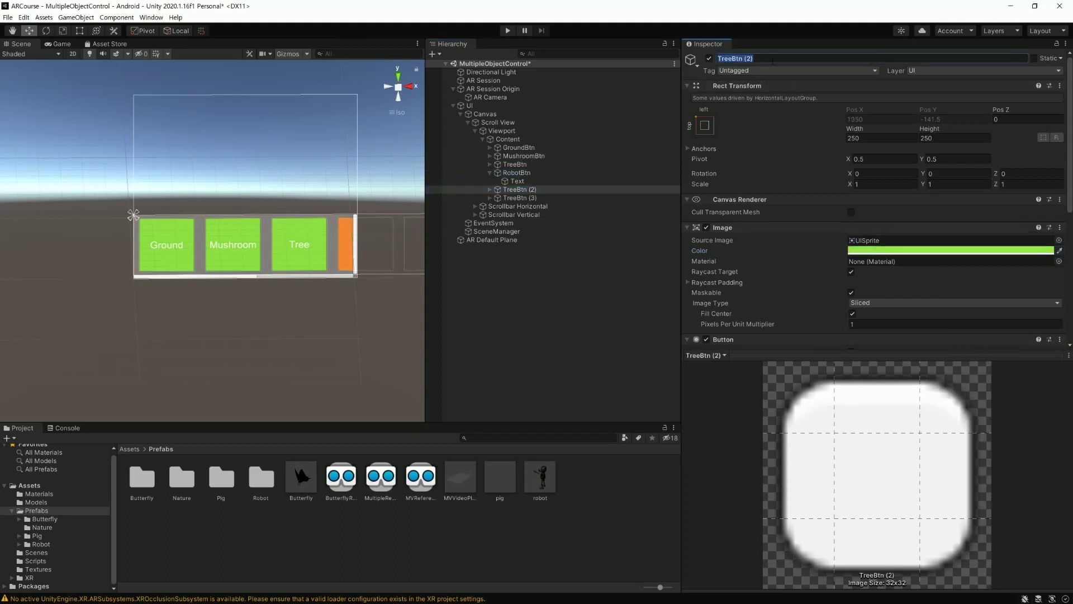
text(PigBtn)
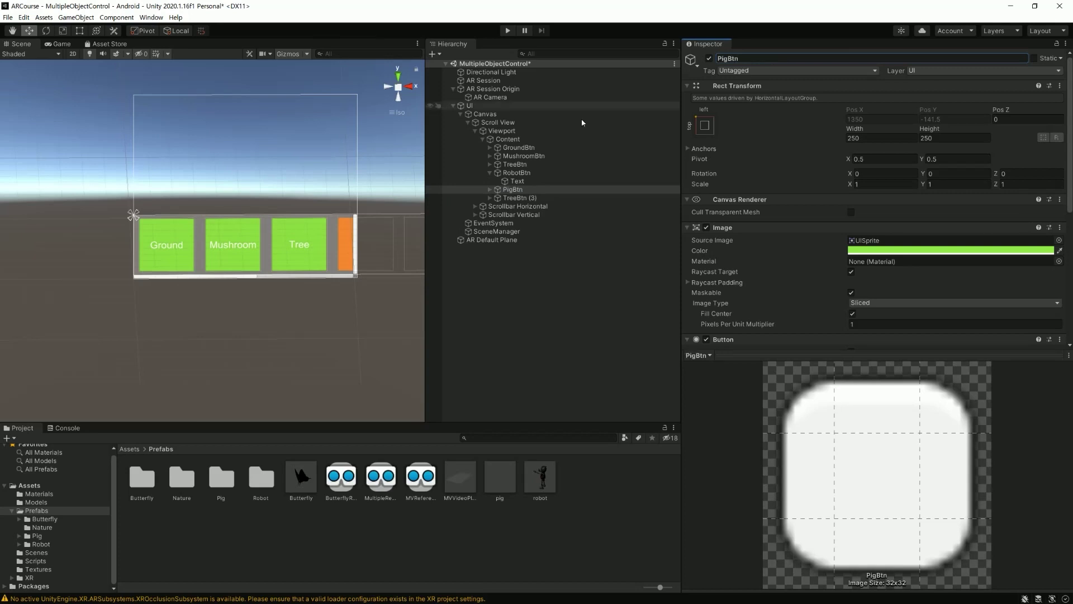
Step: Set PigBtn's Text child label to Pig and save the scene
click(517, 190)
click(517, 198)
click(785, 242)
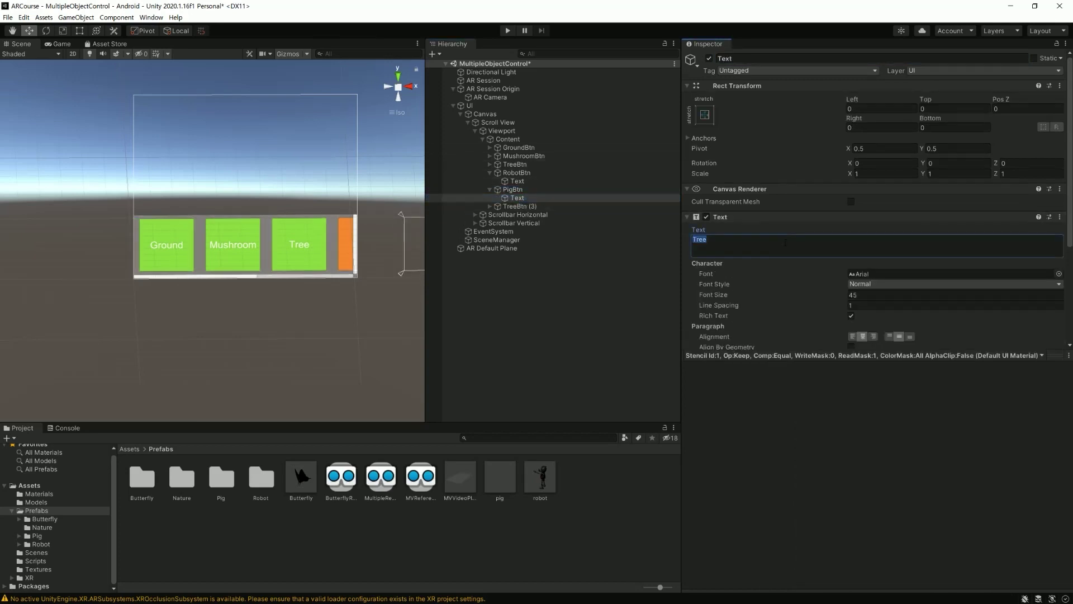
text(Pig)
key(ctrl+s)
Step: Rename TreeBtn (3) to Butterfly and change its label text to Butterfly
double_click(520, 206)
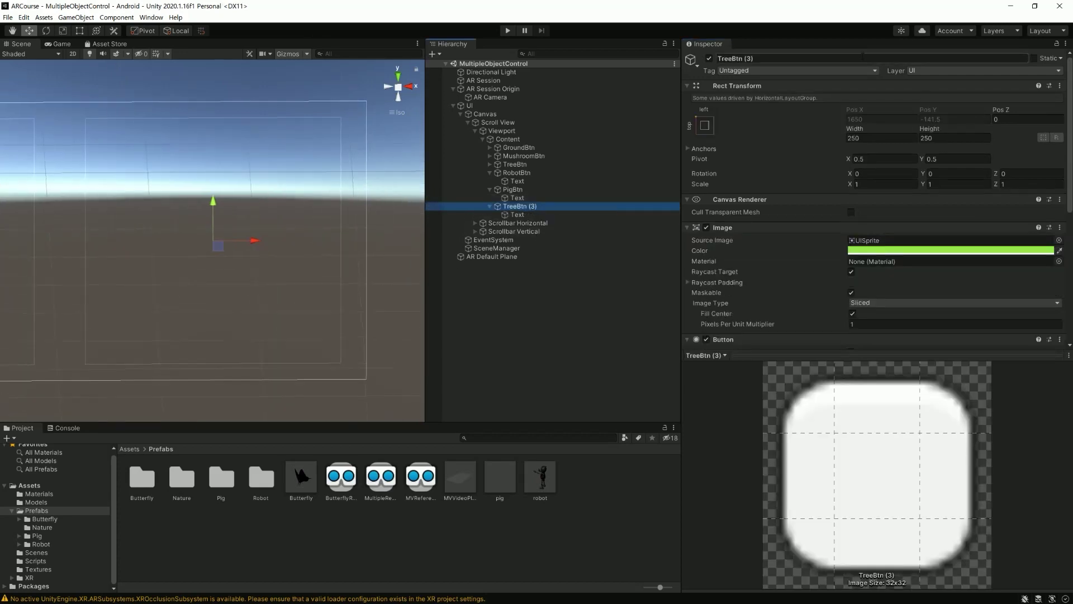
click(843, 58)
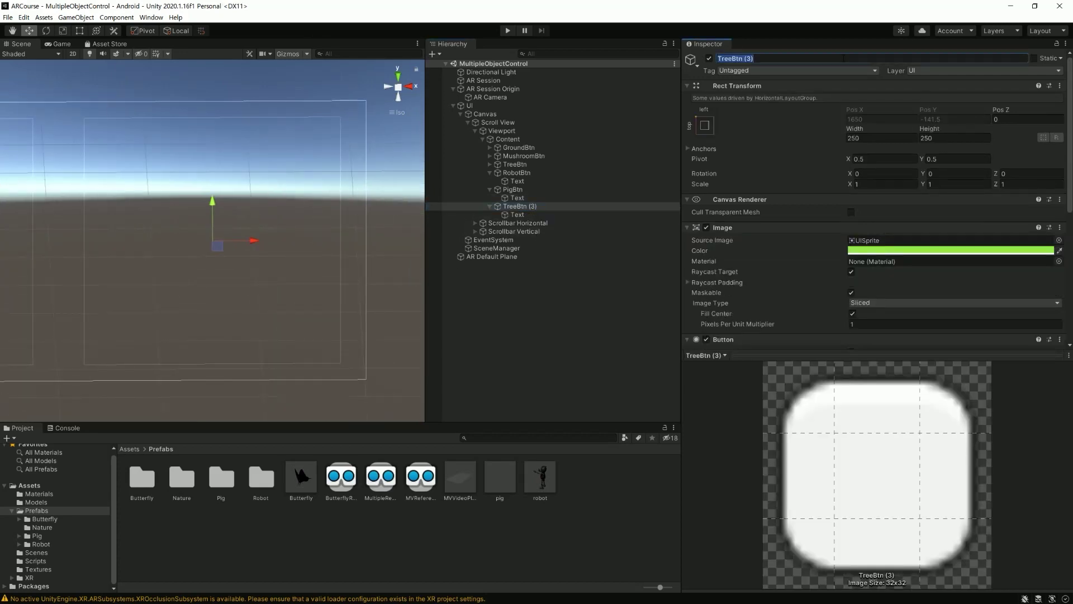
text(Butterfly)
key(Return)
click(517, 215)
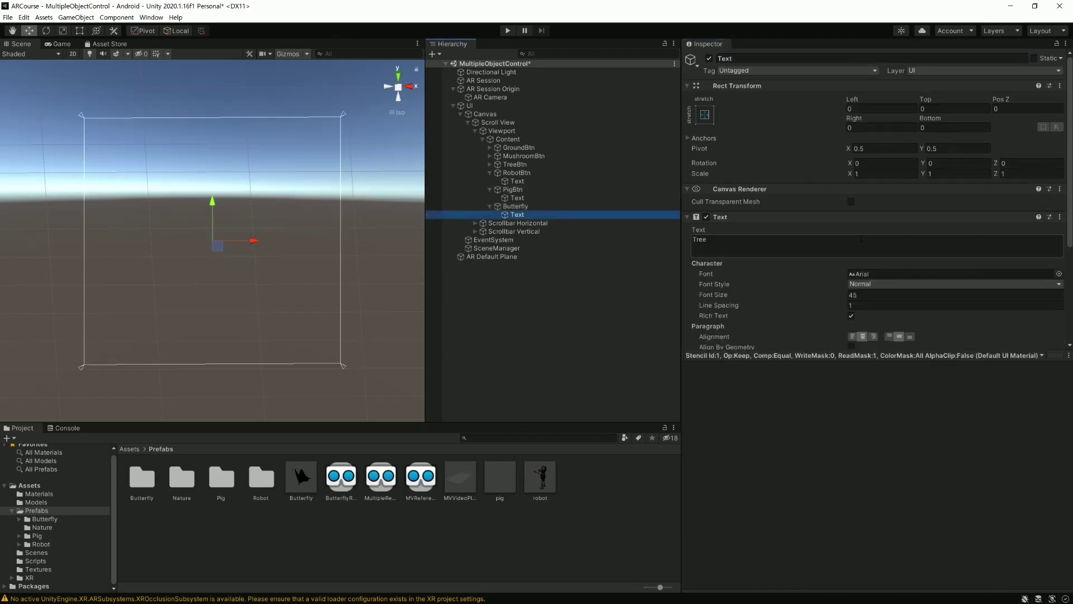
click(841, 247)
text(Butterfly)
mouse_move(288, 299)
alt+mouse_down()
mouse_move(294, 325)
mouse_move(194, 301)
alt+mouse_up()
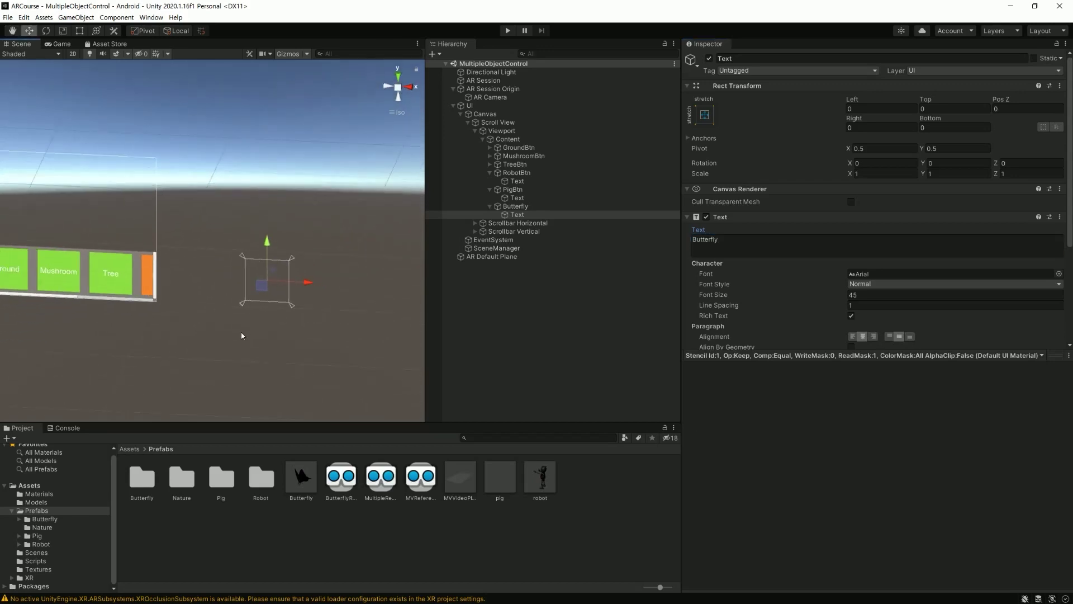
click(193, 301)
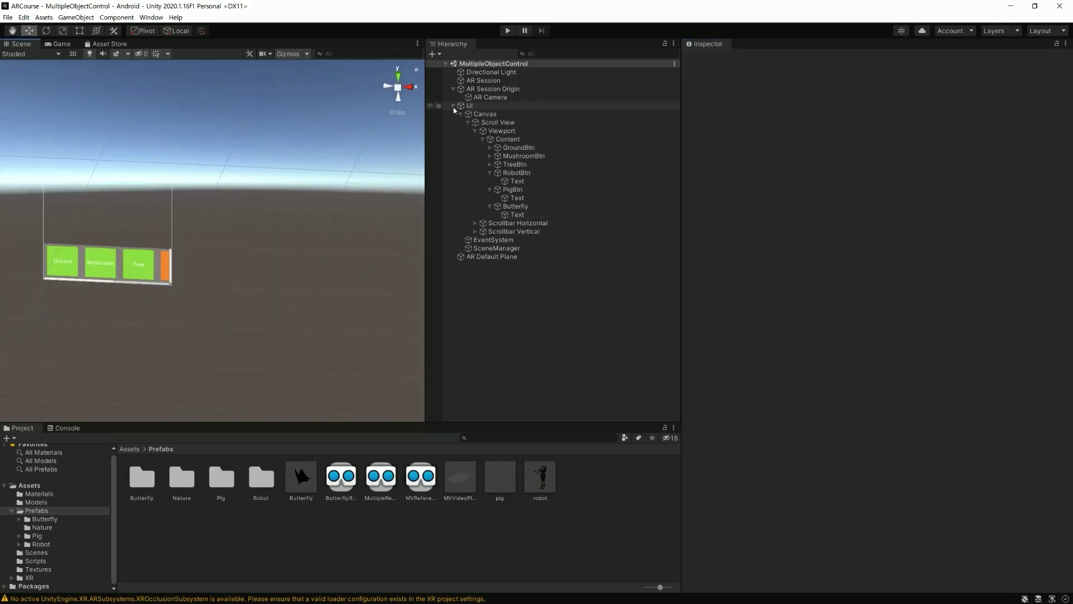
Step: Remove AR Object Controller from AR Session Origin, set Raycast Prefab to ARBullet, and save
click(501, 91)
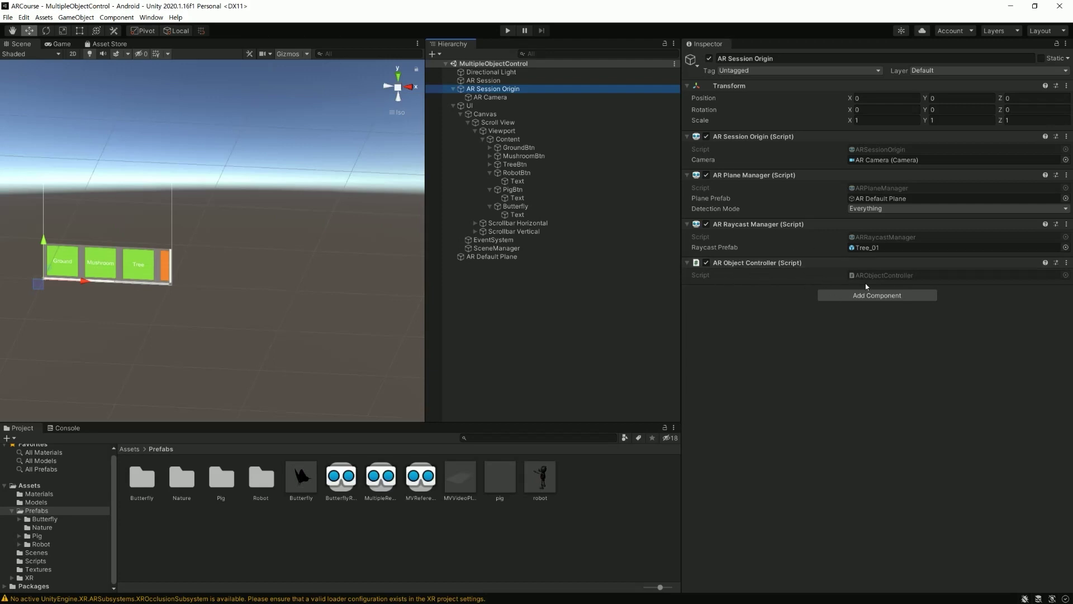
click(1067, 264)
click(989, 287)
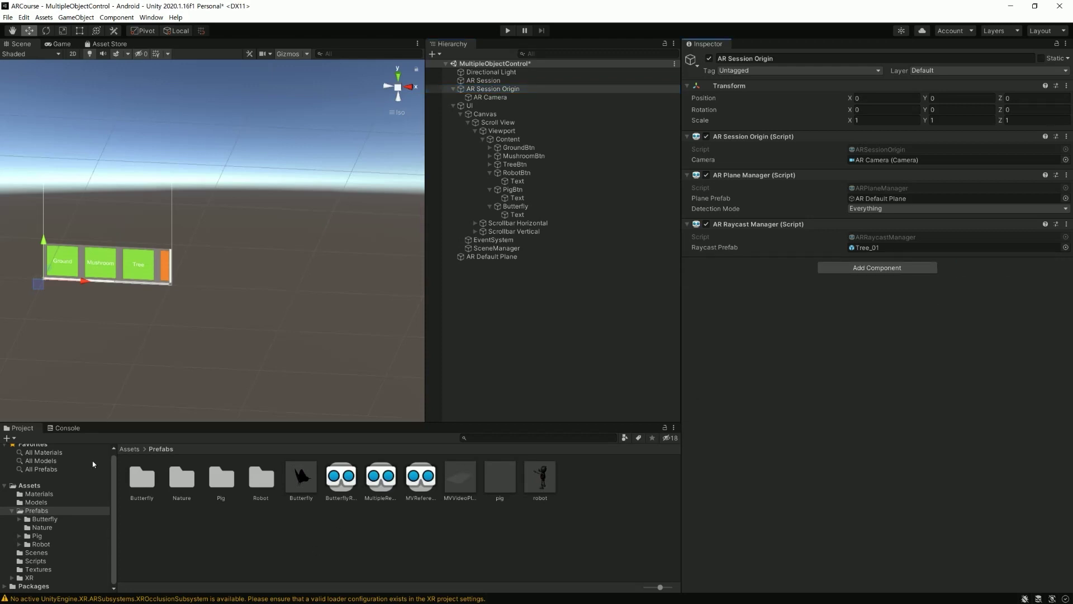
click(864, 247)
key(Delete)
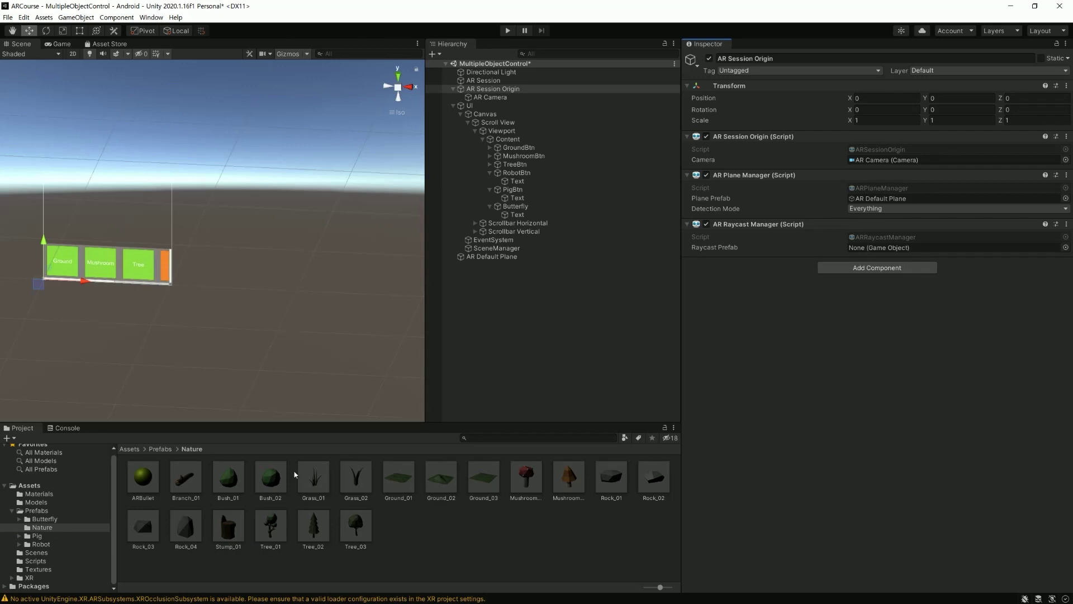
drag(145, 495, 917, 251)
key(ctrl+s)
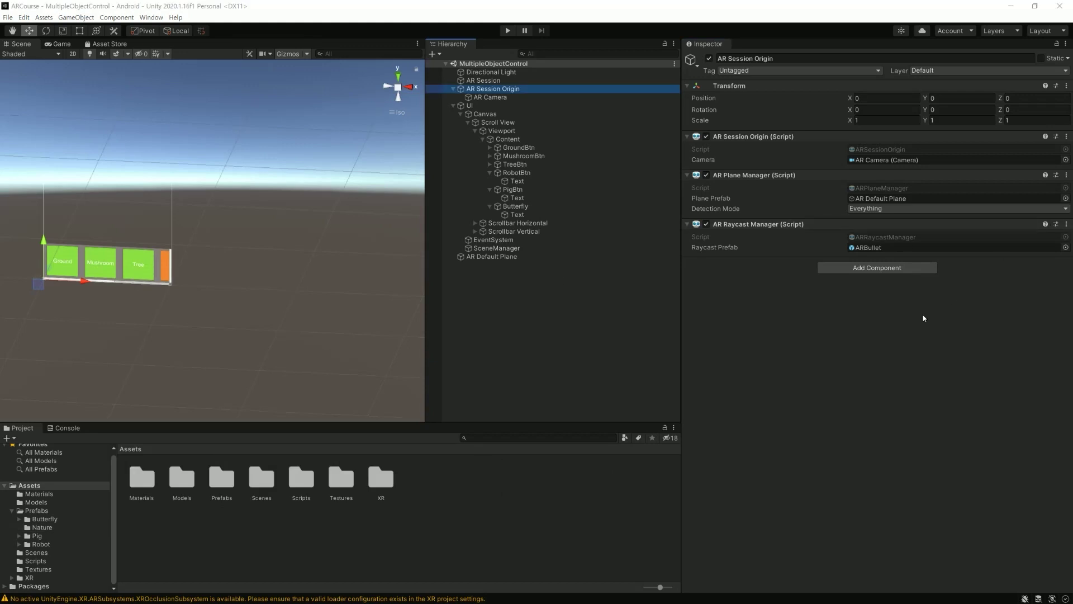
Step: Cancel an Add Component search for ARMulti, collapse the UI branch, and reselect AR Session Origin
click(885, 268)
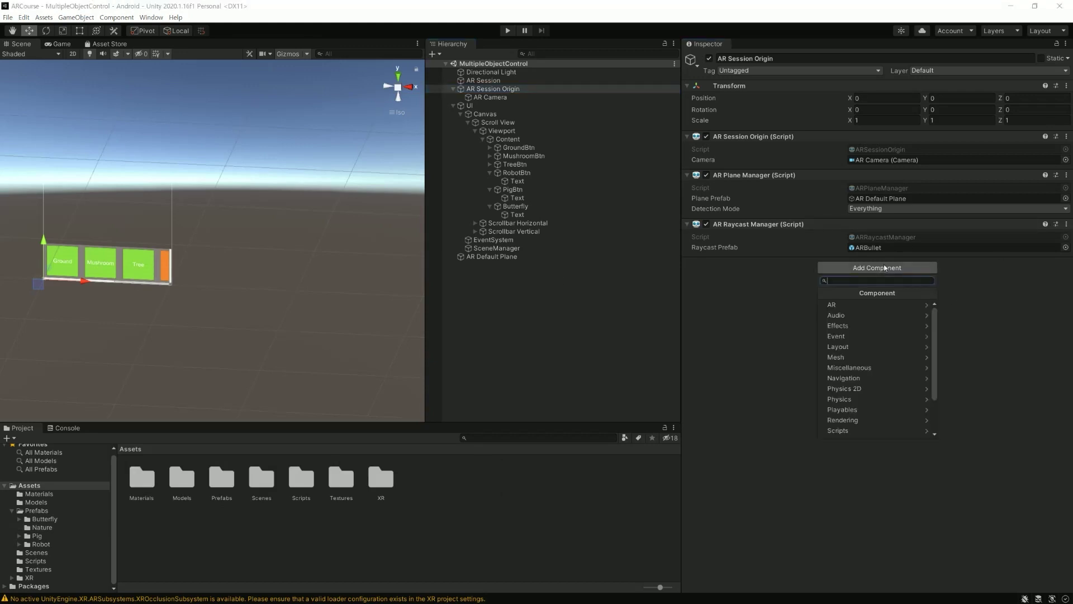
text(ARMulti)
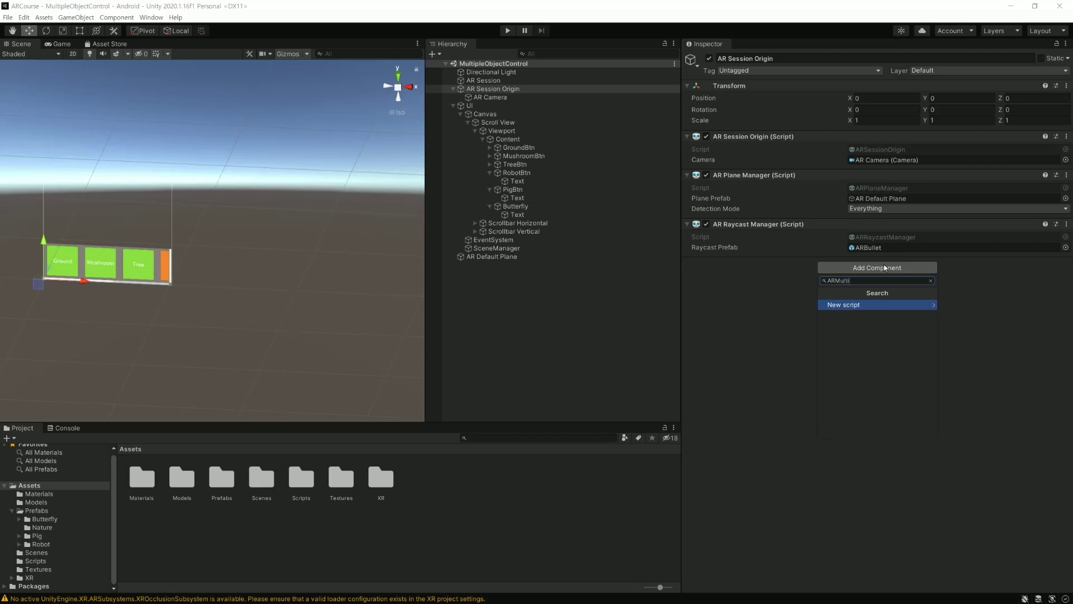
key(ctrl+a)
key(BackSpace)
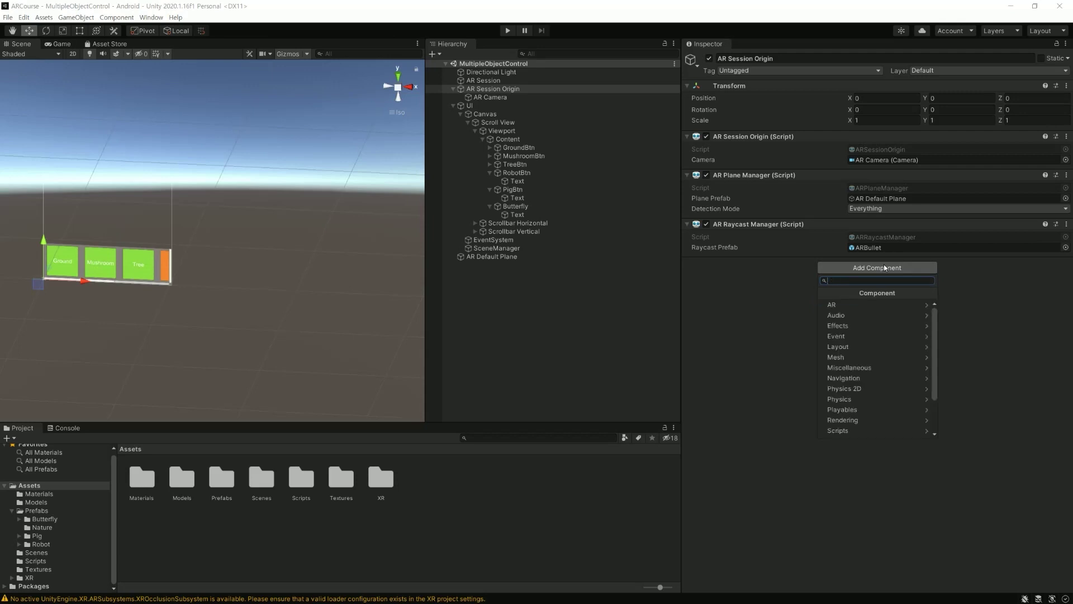
click(794, 313)
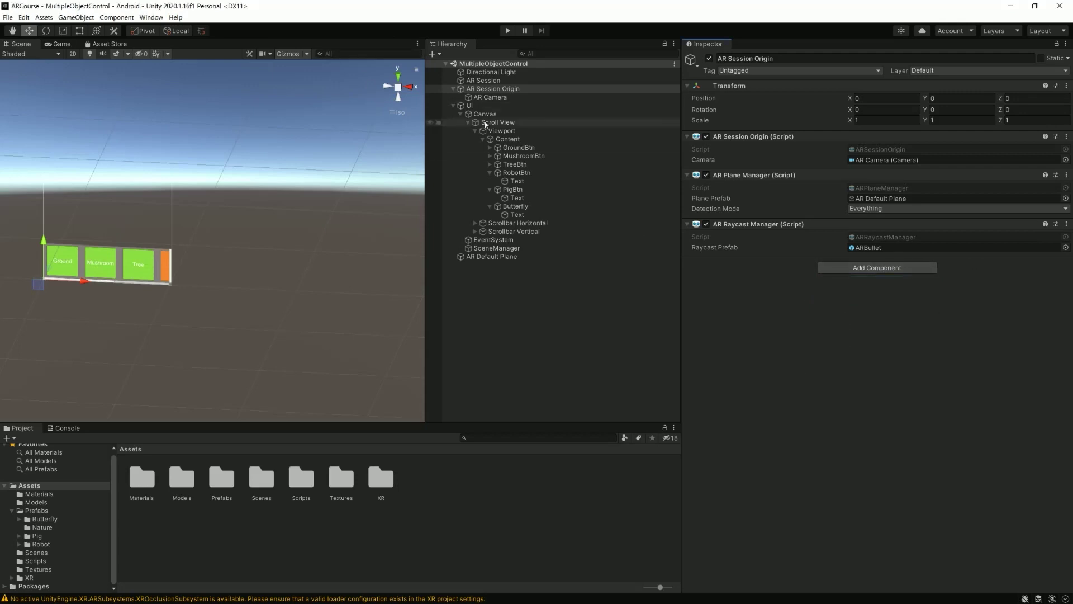
click(469, 105)
click(453, 105)
click(490, 91)
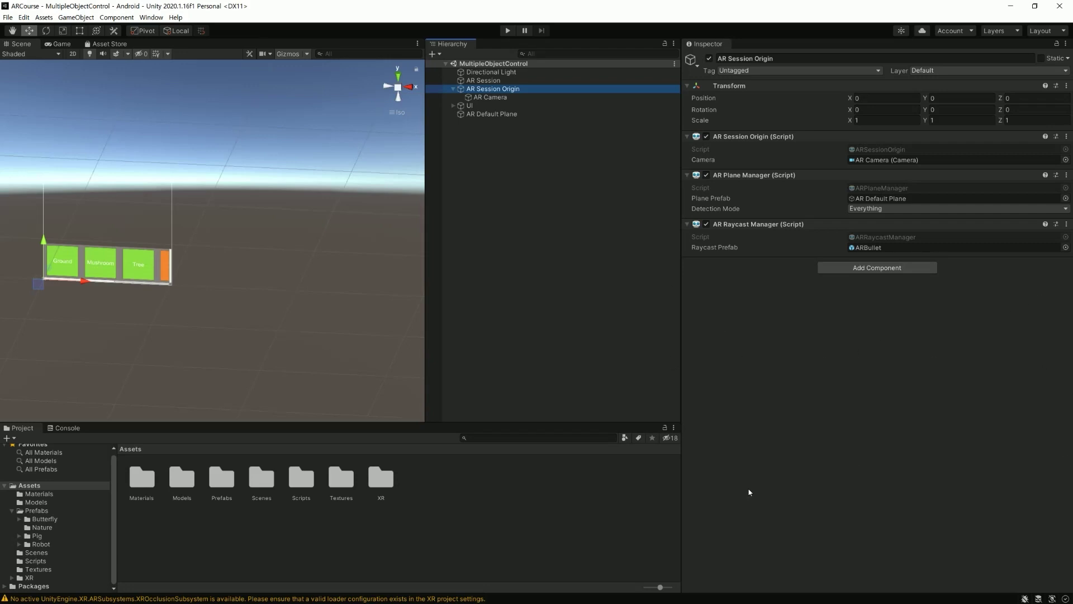
Step: Create an empty GameObject in the hierarchy and name it ARObjectManager
click(488, 170)
right_click(483, 154)
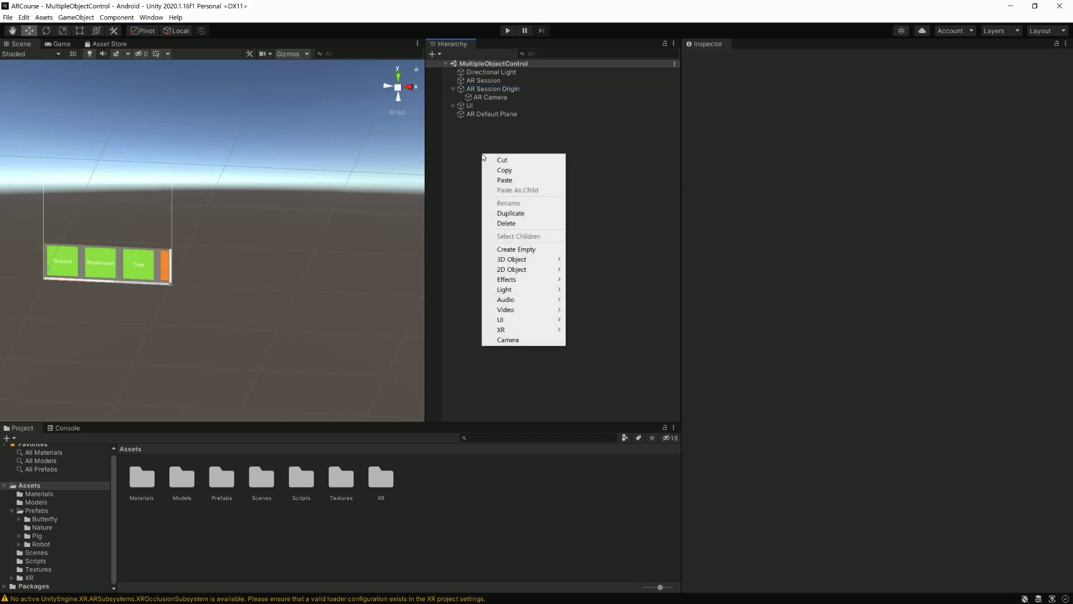
click(514, 254)
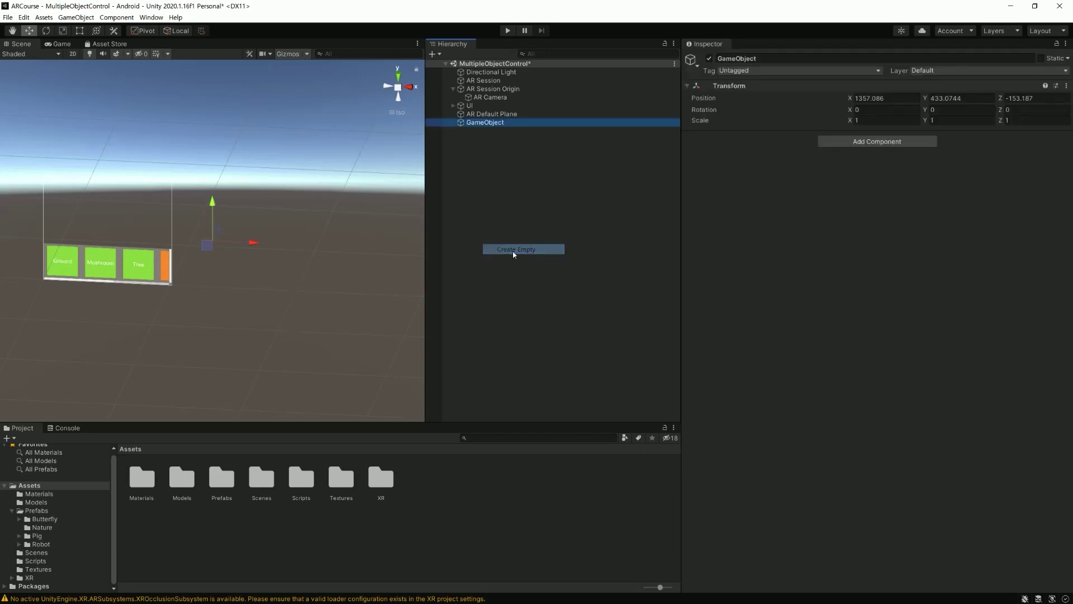
click(527, 210)
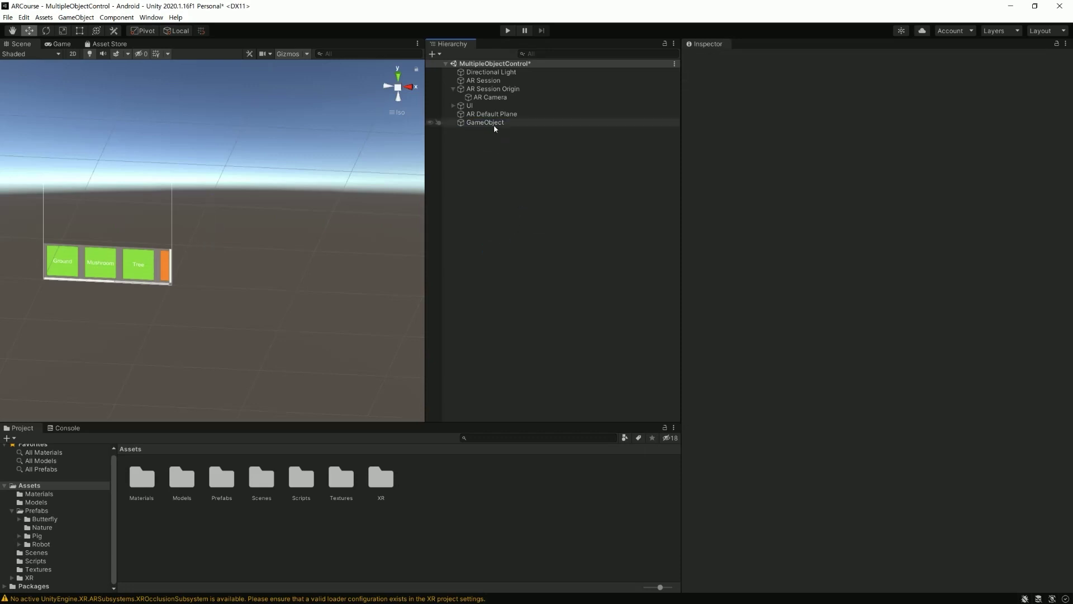
click(494, 124)
click(743, 58)
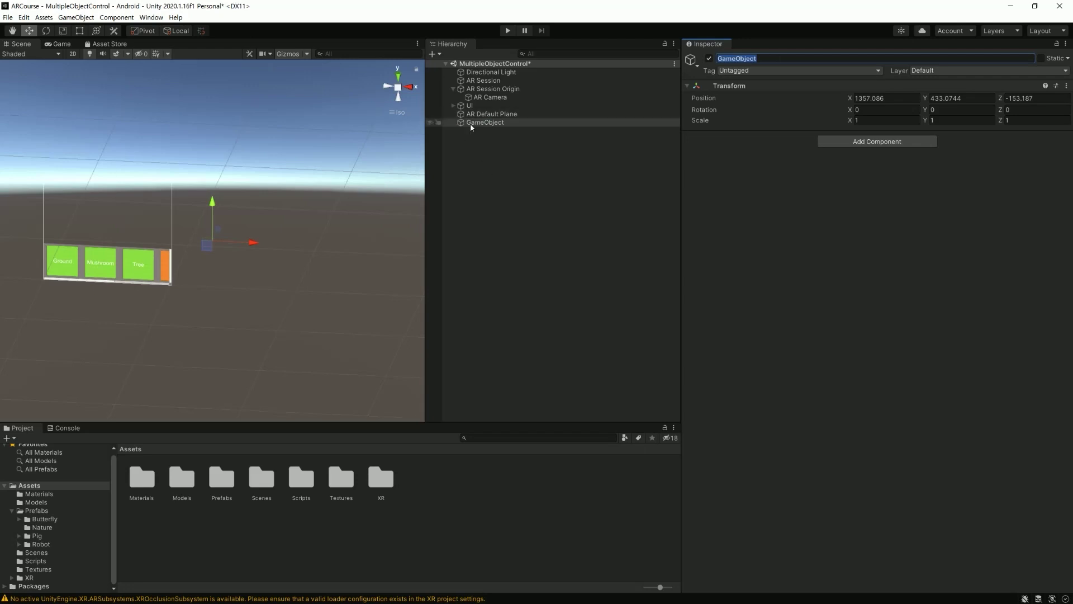
right_click(483, 171)
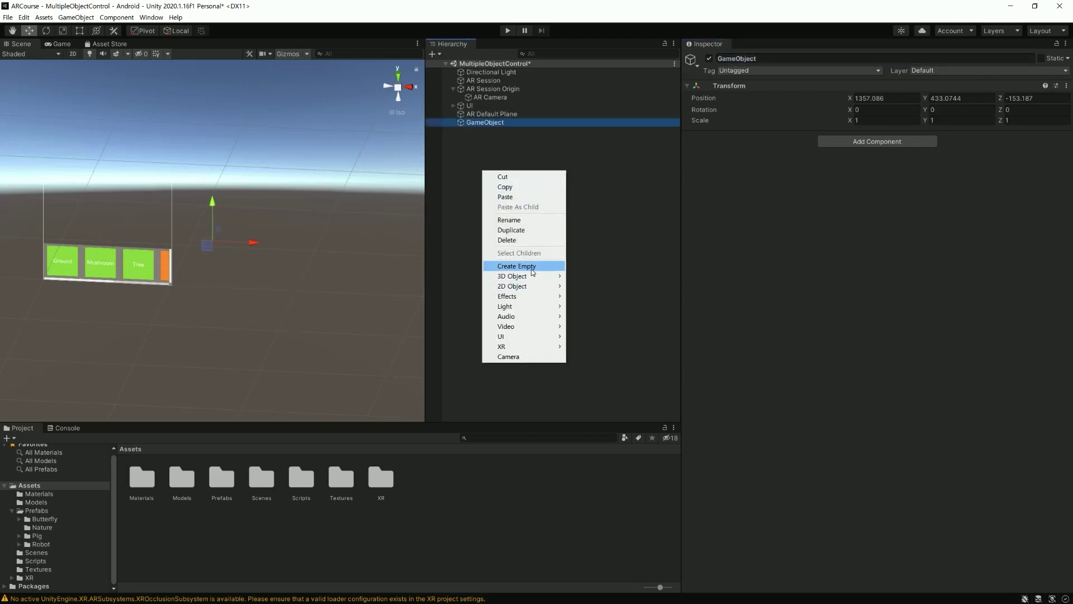
key(Escape)
click(735, 58)
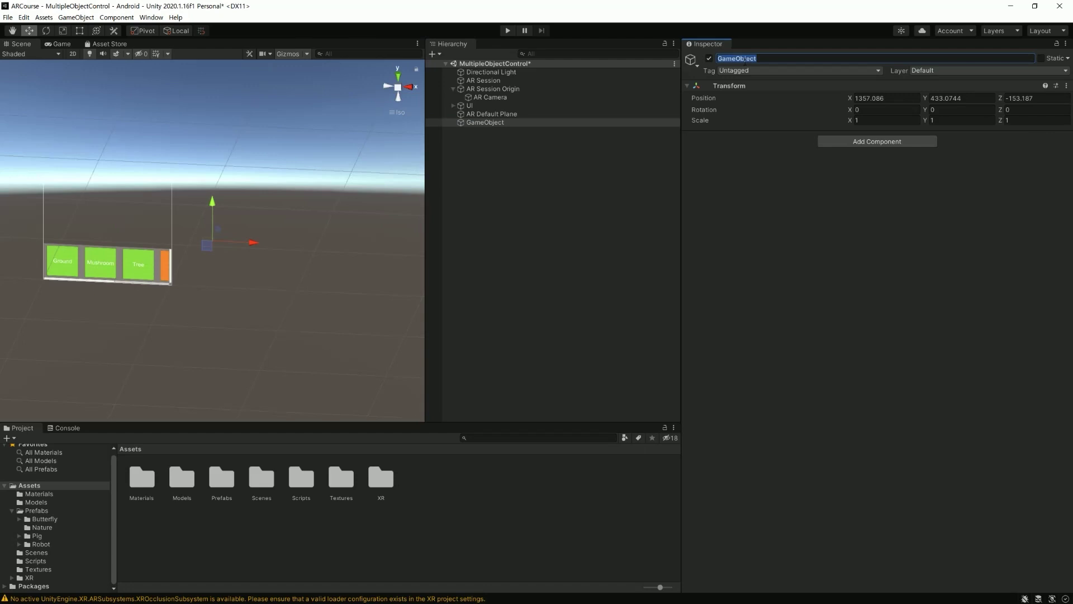
text(ARObjectM)
text(anager)
key(Return)
Step: Add a new ARMultipleObjectController script to ARObjectManager and open it in Visual Studio
click(480, 123)
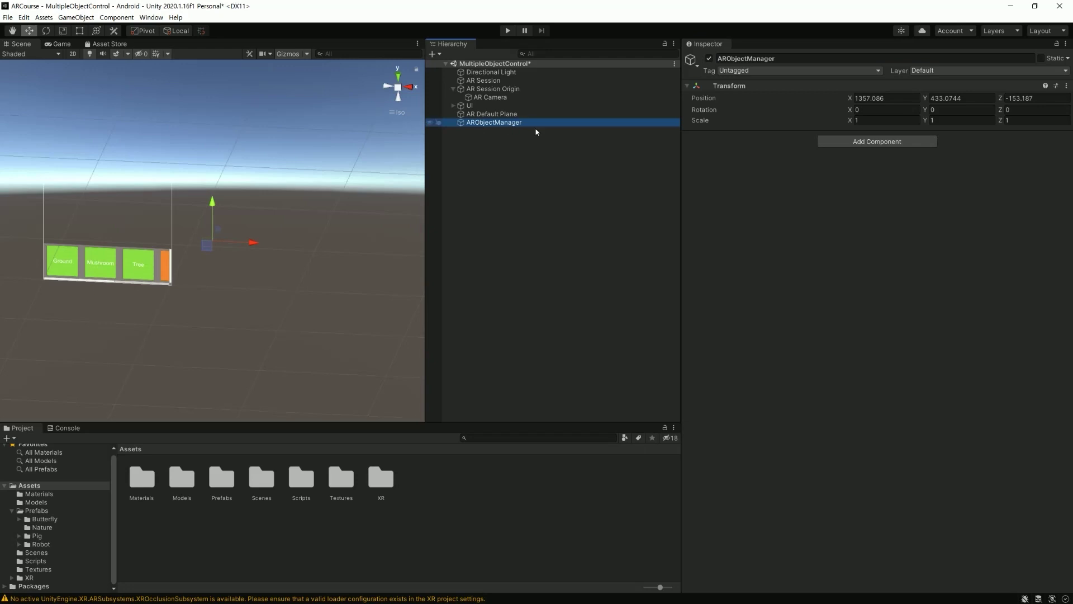
click(916, 142)
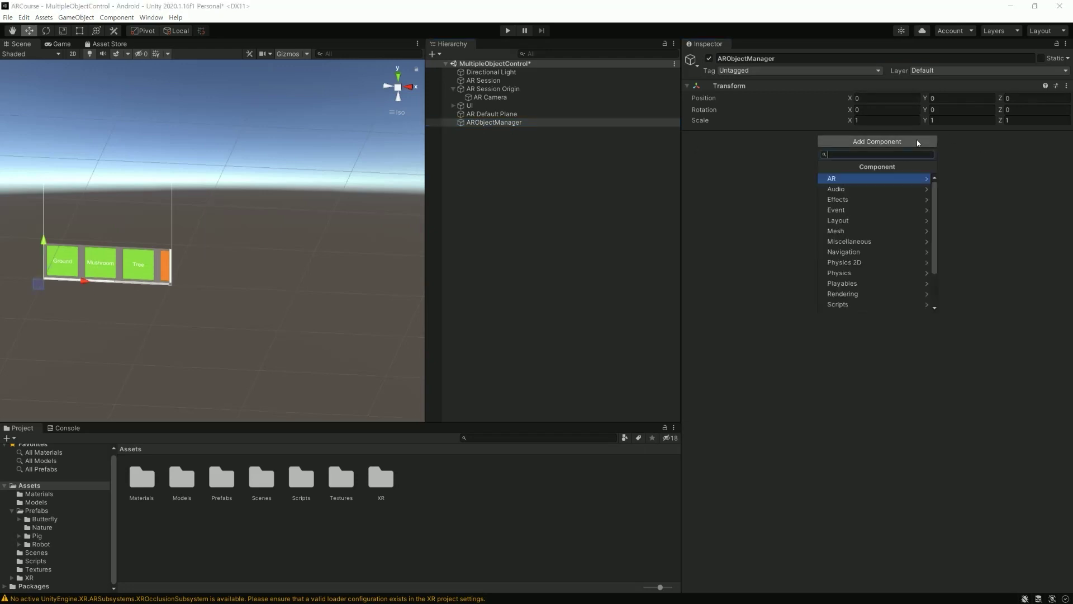
text(ARMulti)
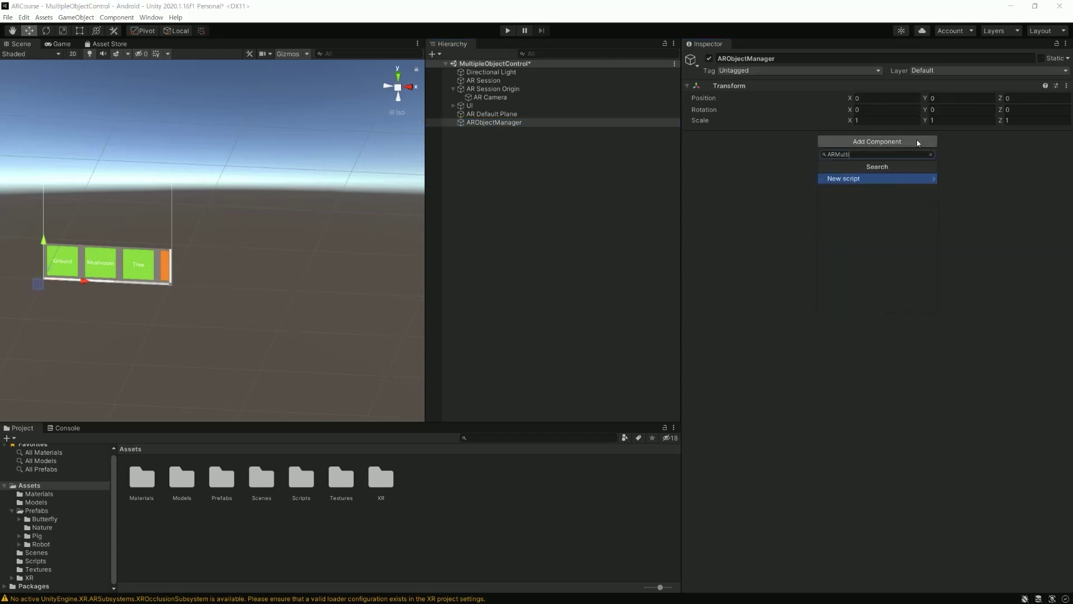
text(pleObject)
text(Controlle)
key(Return)
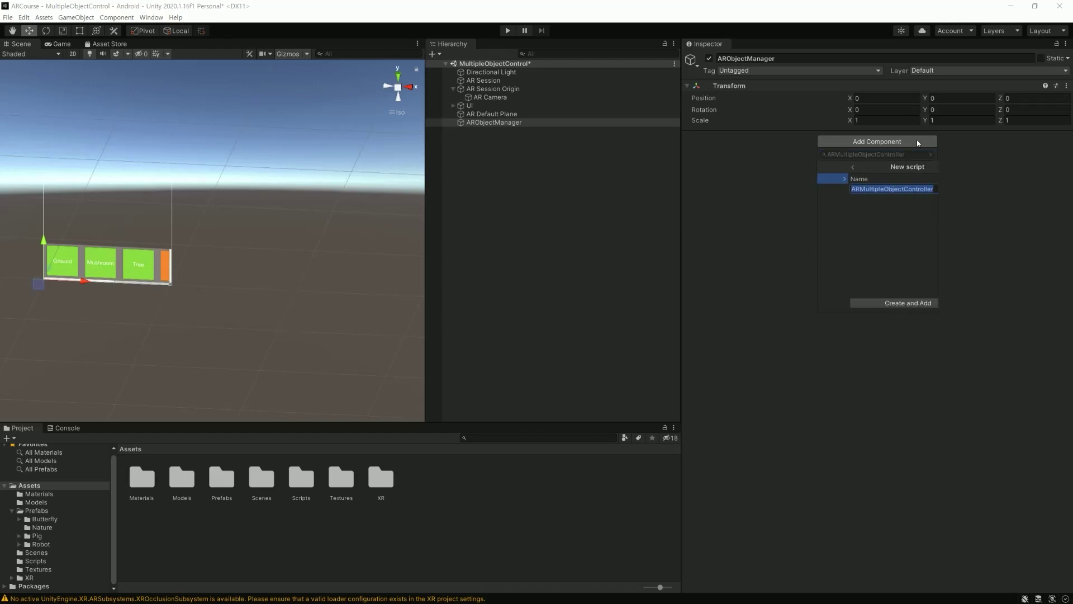
click(887, 303)
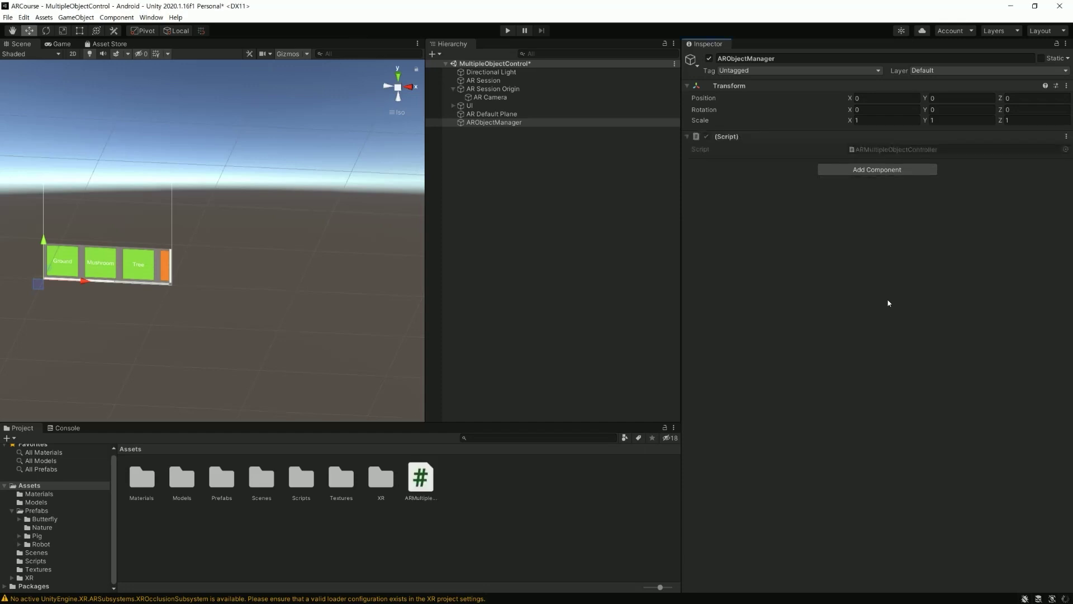
click(1065, 137)
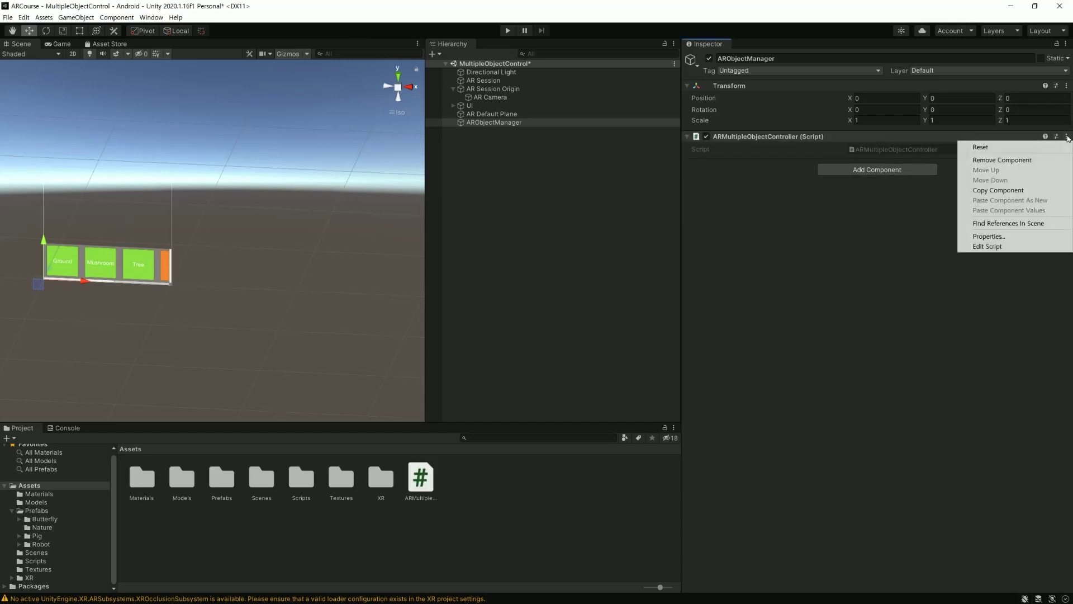
click(1004, 248)
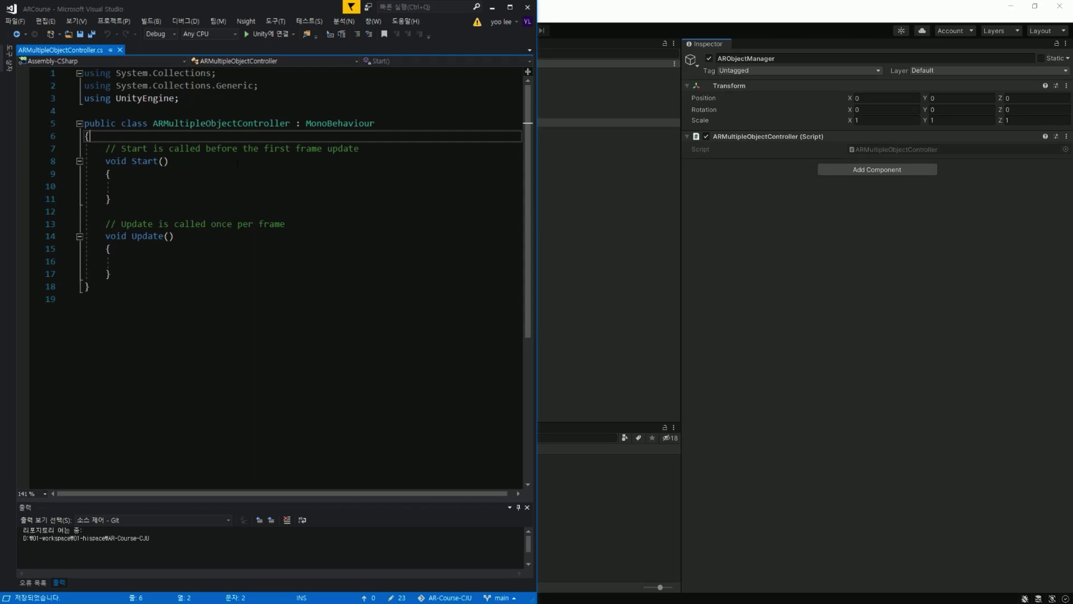
Step: Declare an ARRaycastManager arRaycastManager field and import UnityEngine.XR.ARFoundation via quick actions
key(Return)
key(Return)
key(Up)
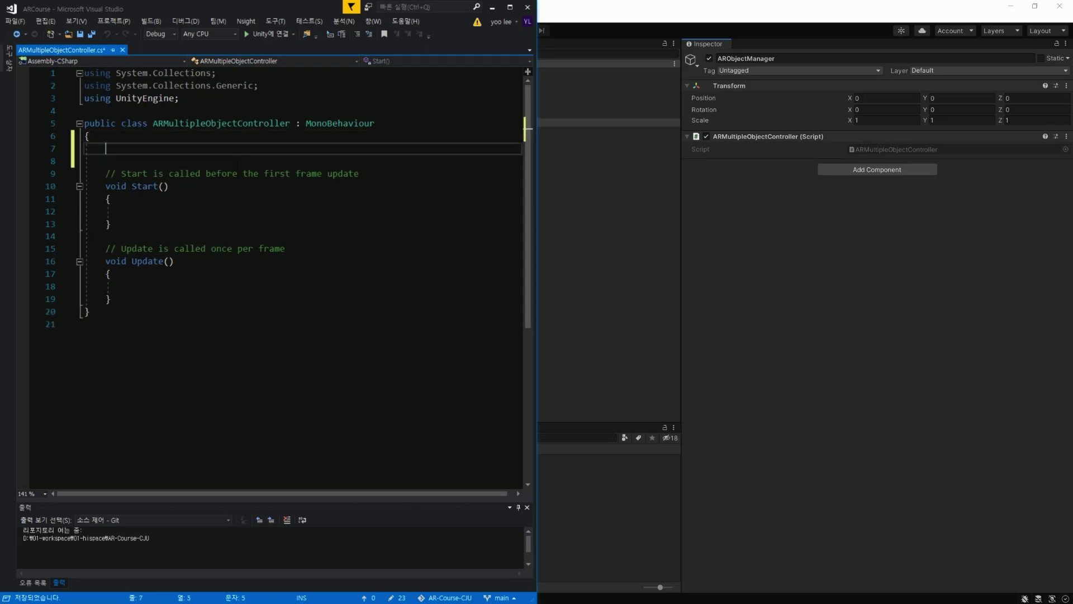
text(ARRayca)
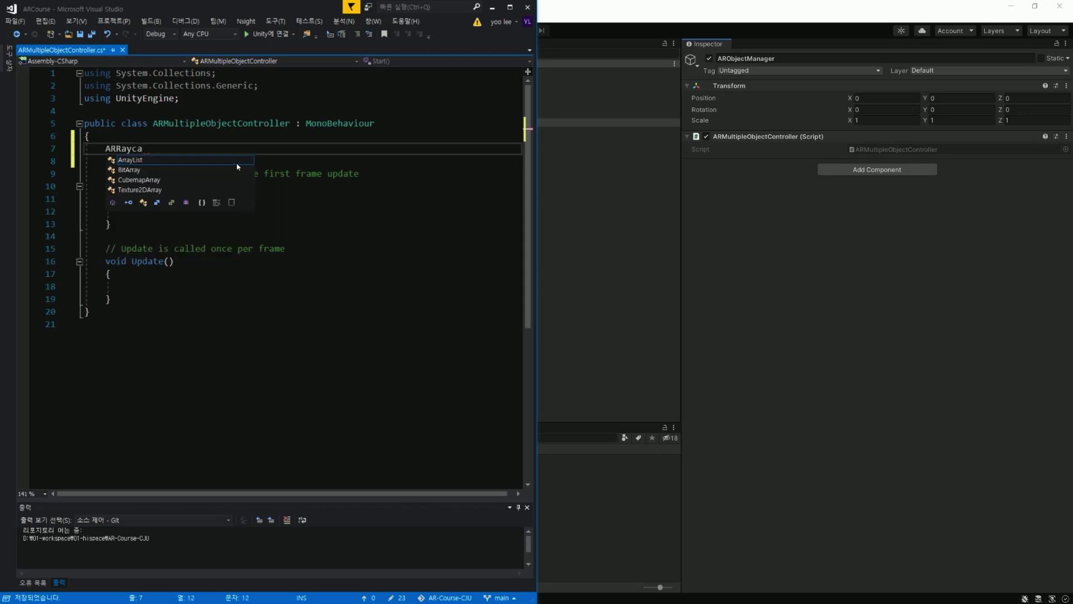
text(stManager )
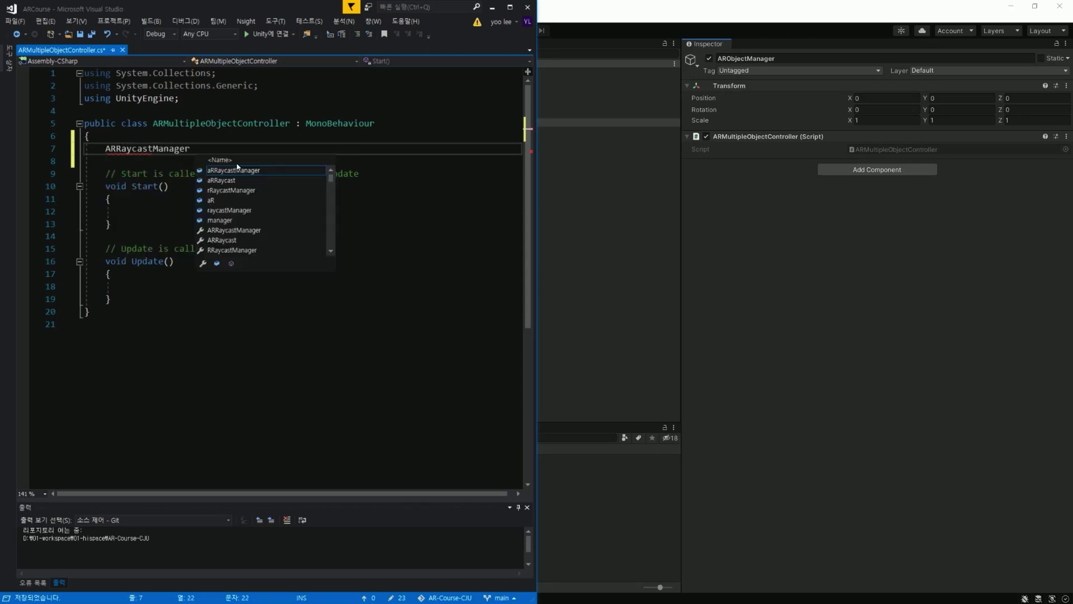
text(arRaycastMan)
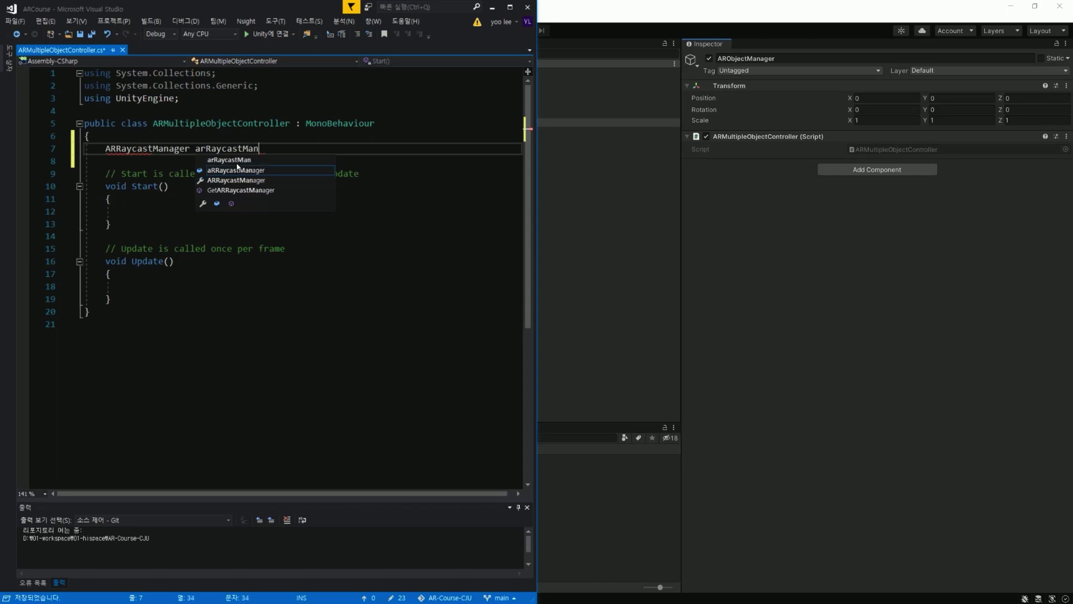
text(ager;)
click(195, 148)
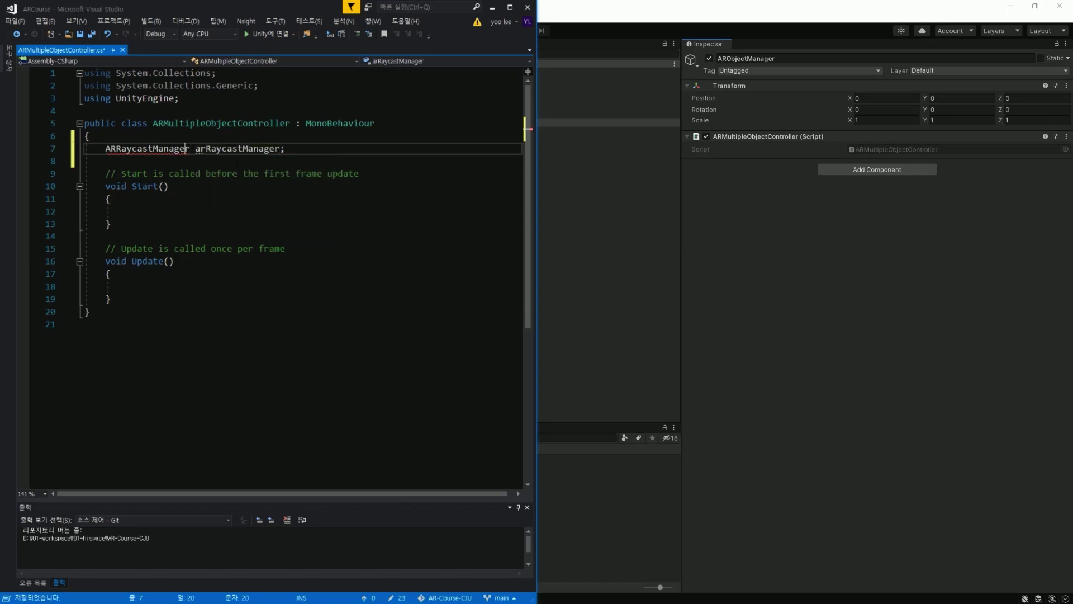
key(Left)
key(Left)
key(ctrl+period)
click(238, 166)
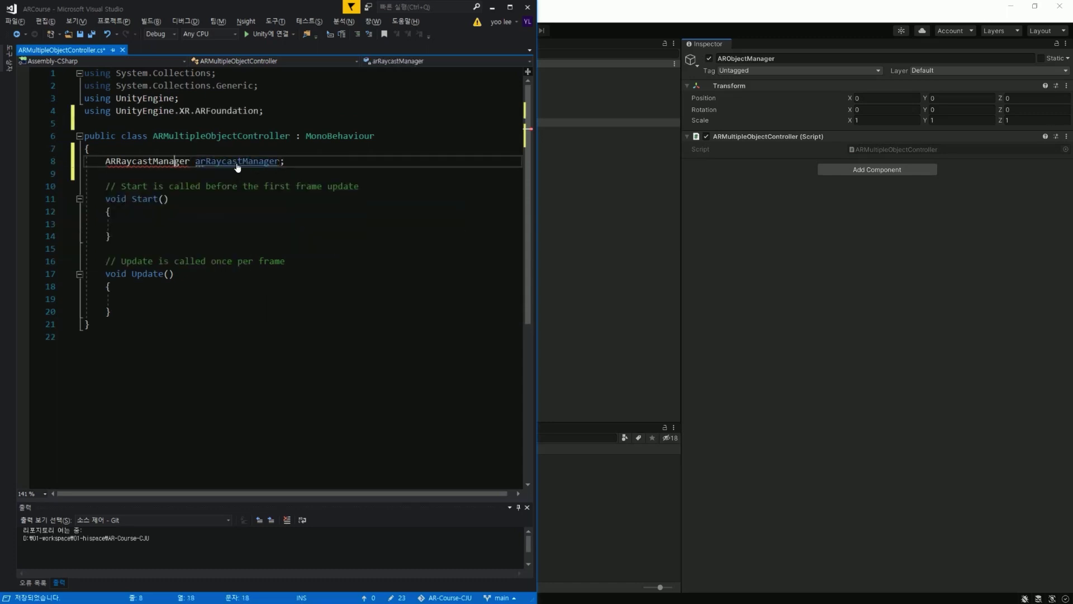
Step: Mark the arRaycastManager field with [SerializeField] and save the script
key(ctrl+Return)
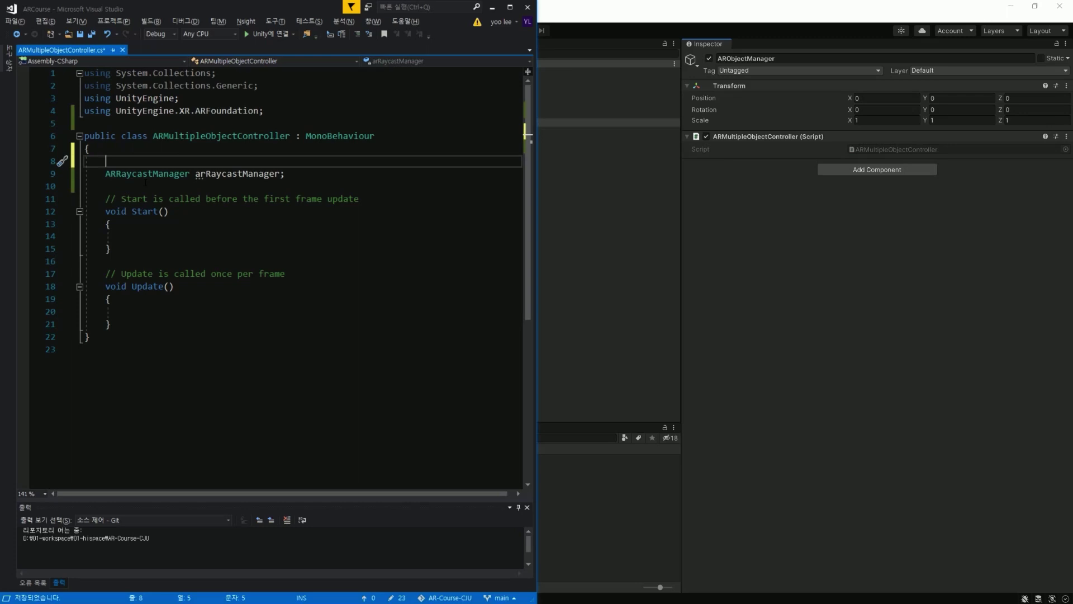
text([Ser)
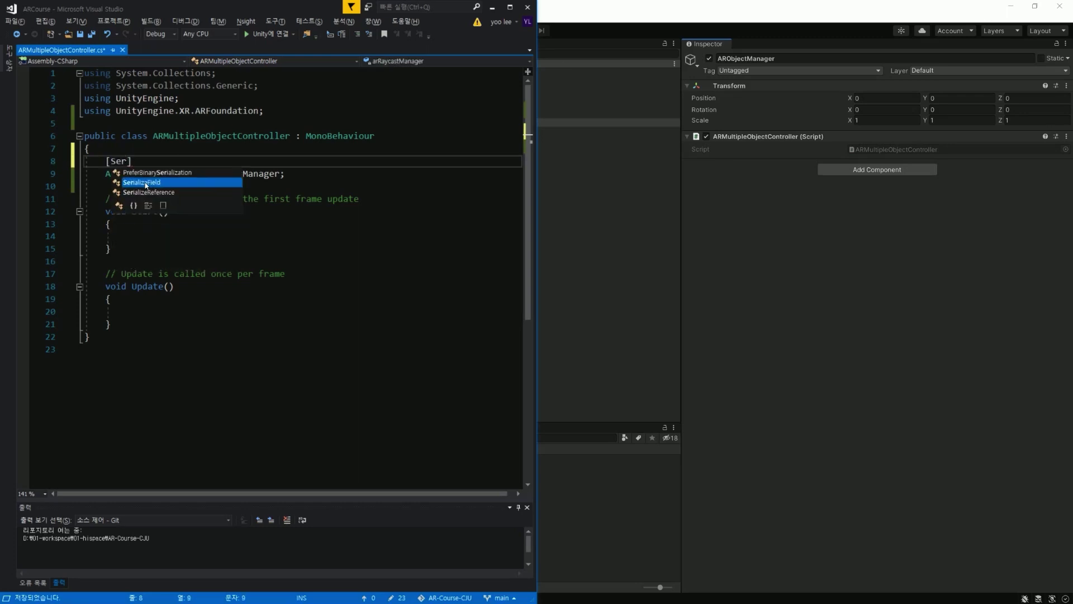
key(Tab)
text(])
key(ctrl+s)
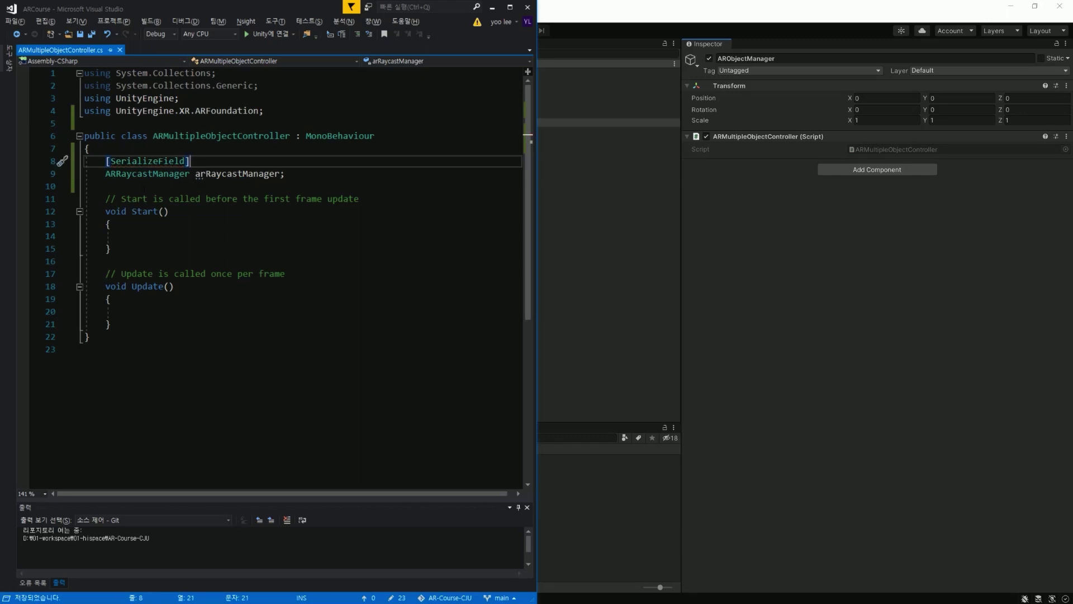
Step: Add a GameObject selectedPrefab field, save, and move the editor to reveal Unity's Hierarchy
click(105, 186)
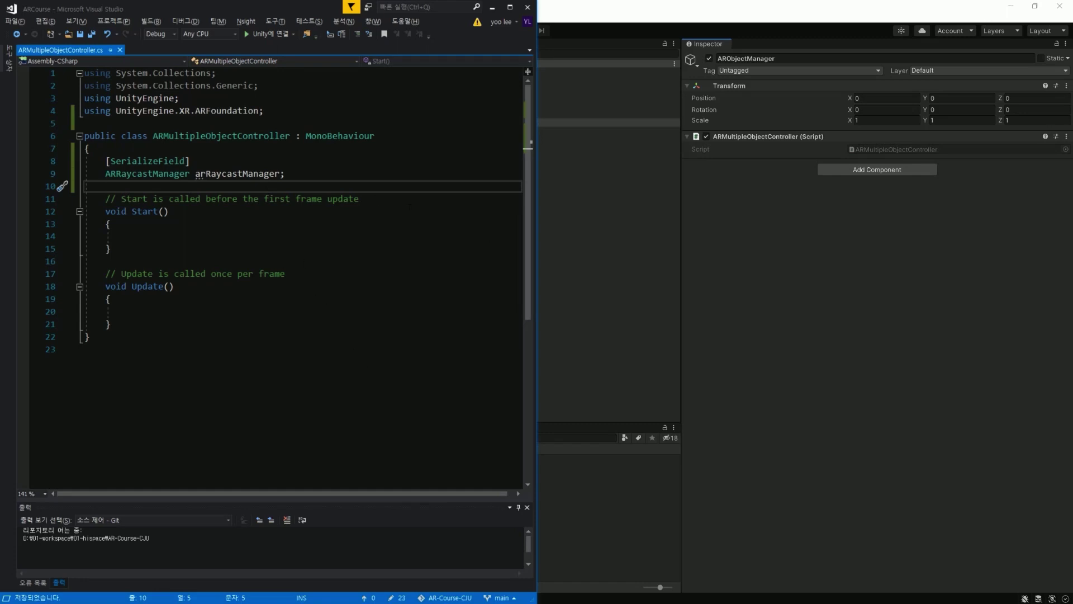
key(Return)
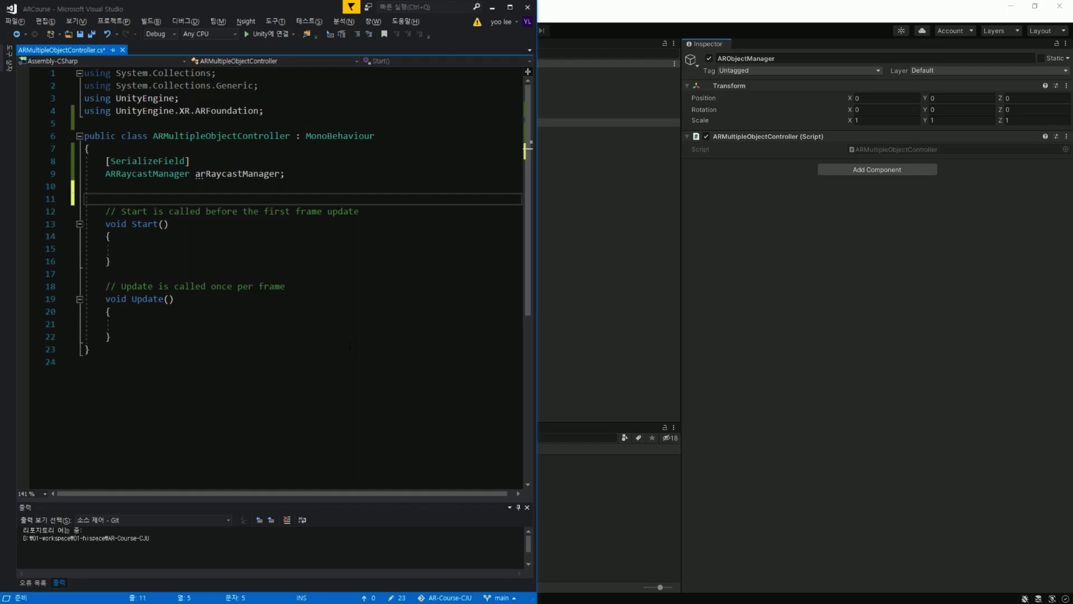
key(ctrl+Return)
text(GameObject)
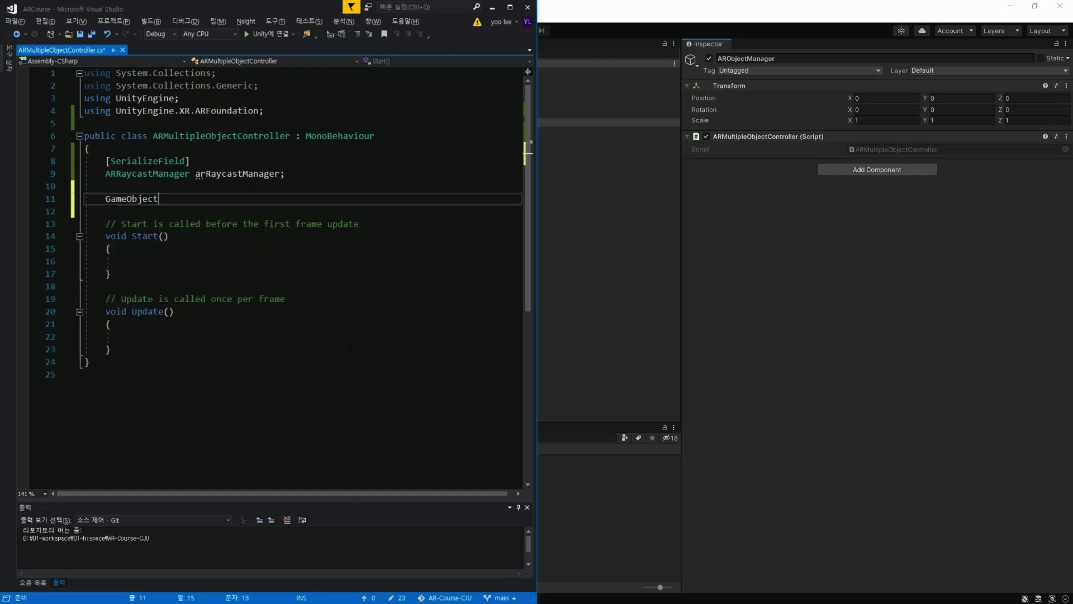
key(ctrl+s)
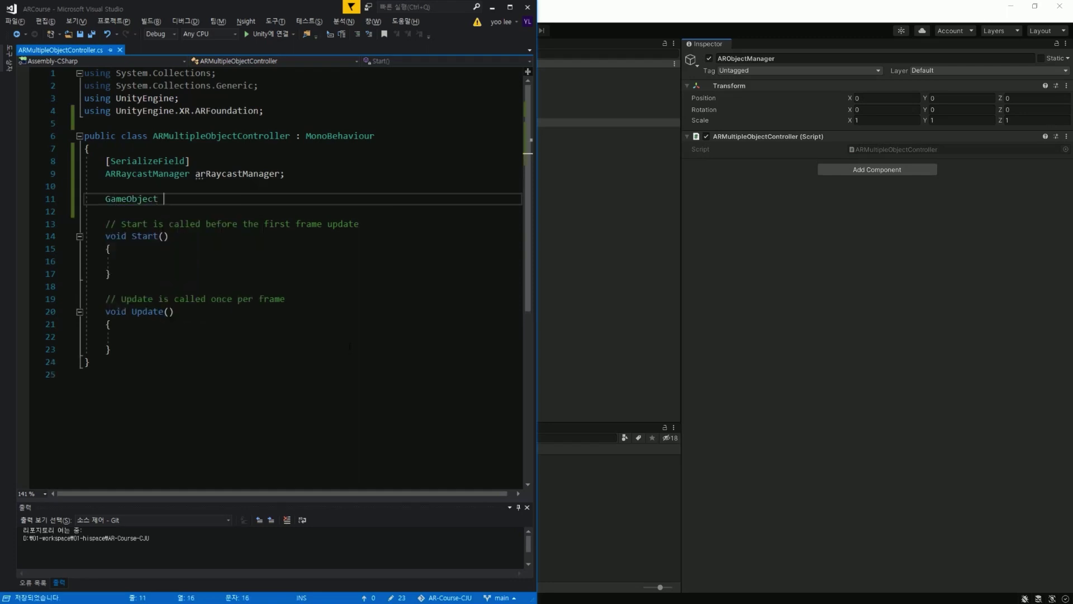
text(selected)
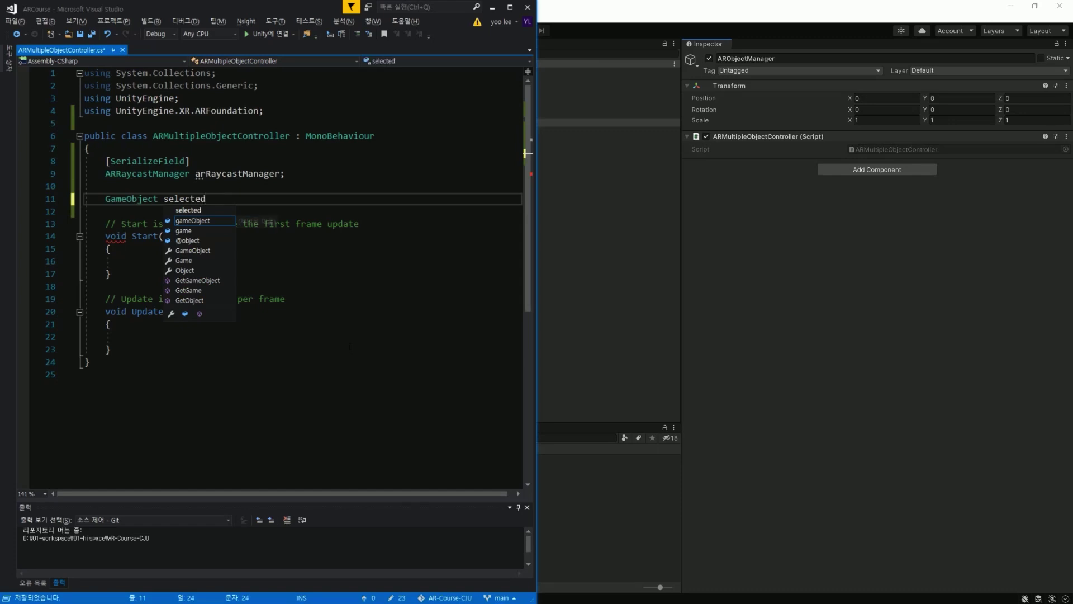
text(Pre)
text(fab;)
key(ctrl+s)
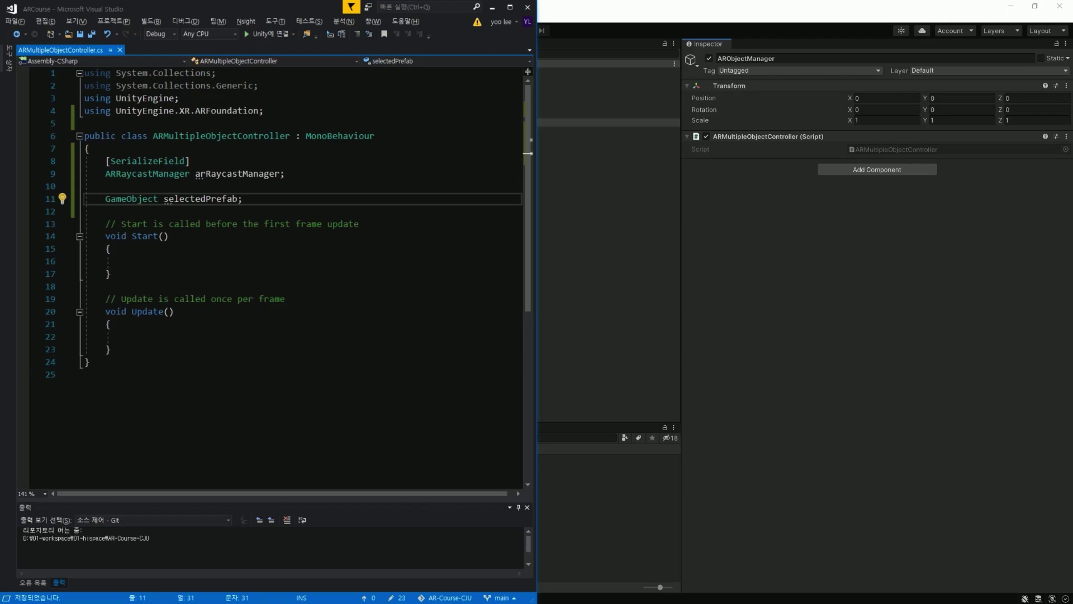
drag(251, 8, 910, 51)
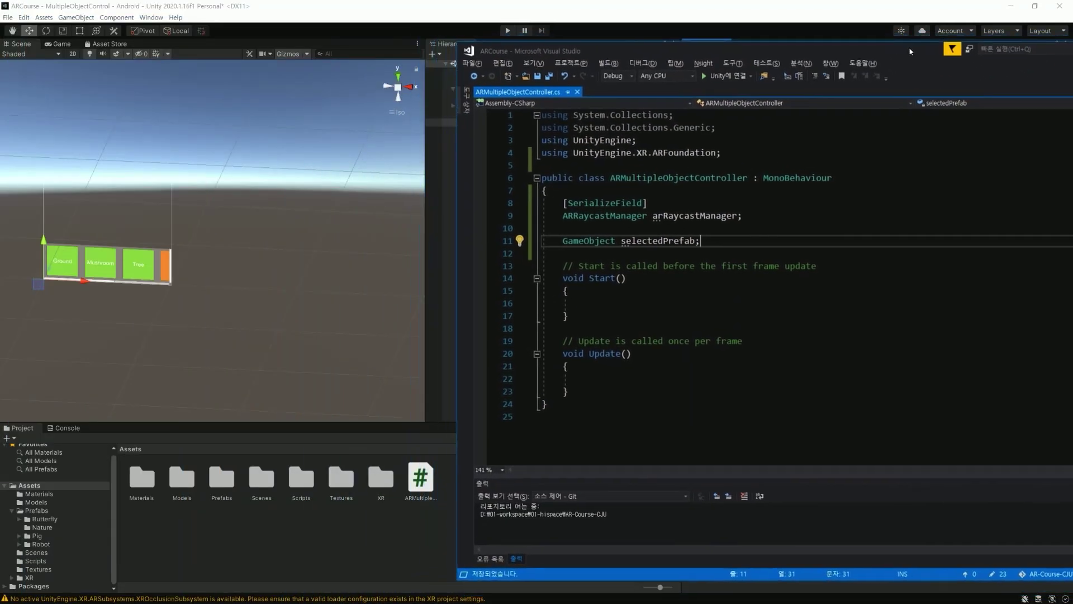
drag(729, 48, 815, 48)
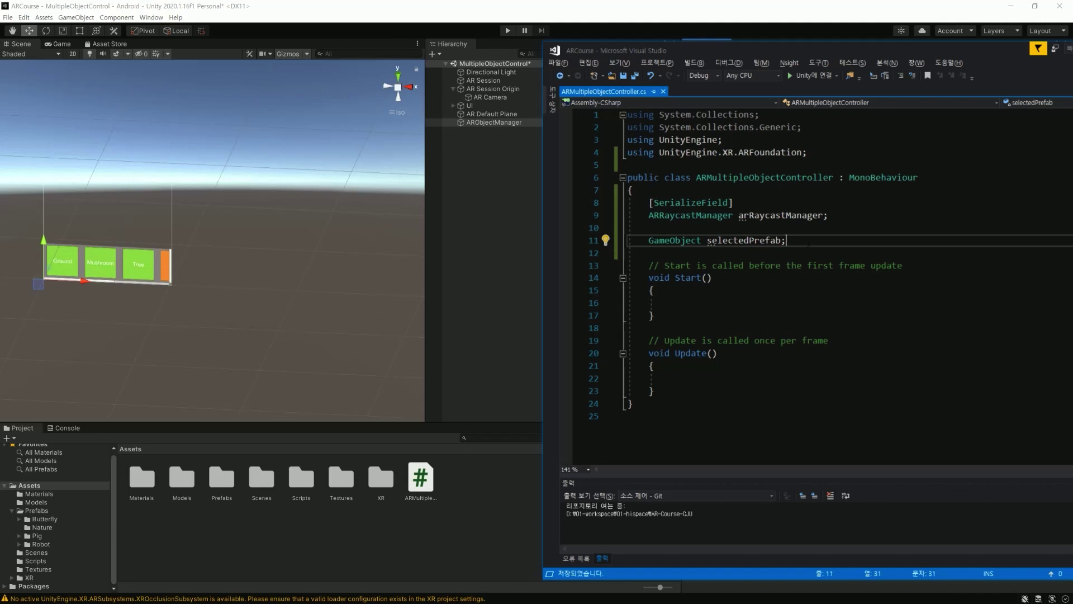
Step: Write public void SetSelectedPrefab(GameObject selectedPrefab) assigning this.selectedPrefab = selectedPrefab, and save
key(Return)
key(Return)
text(public void )
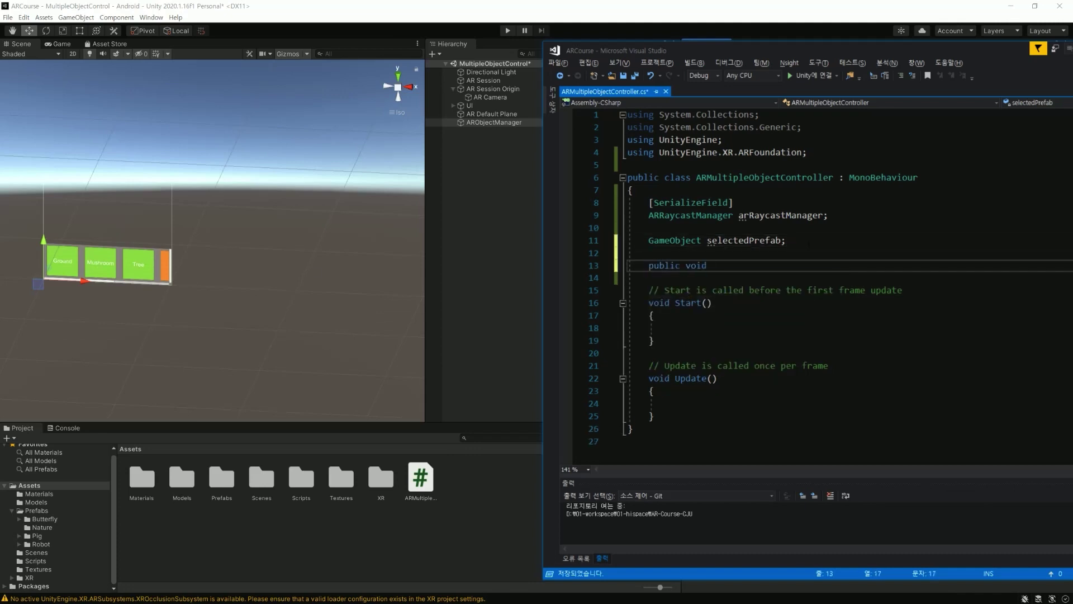
text(SetSelec)
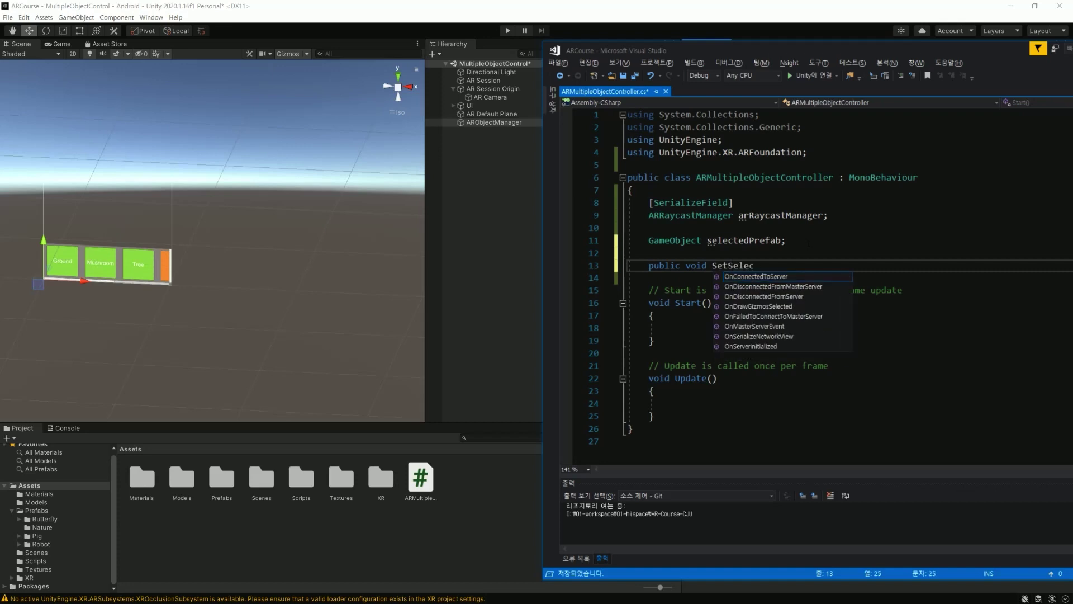
text(ted)
text((GameObject )
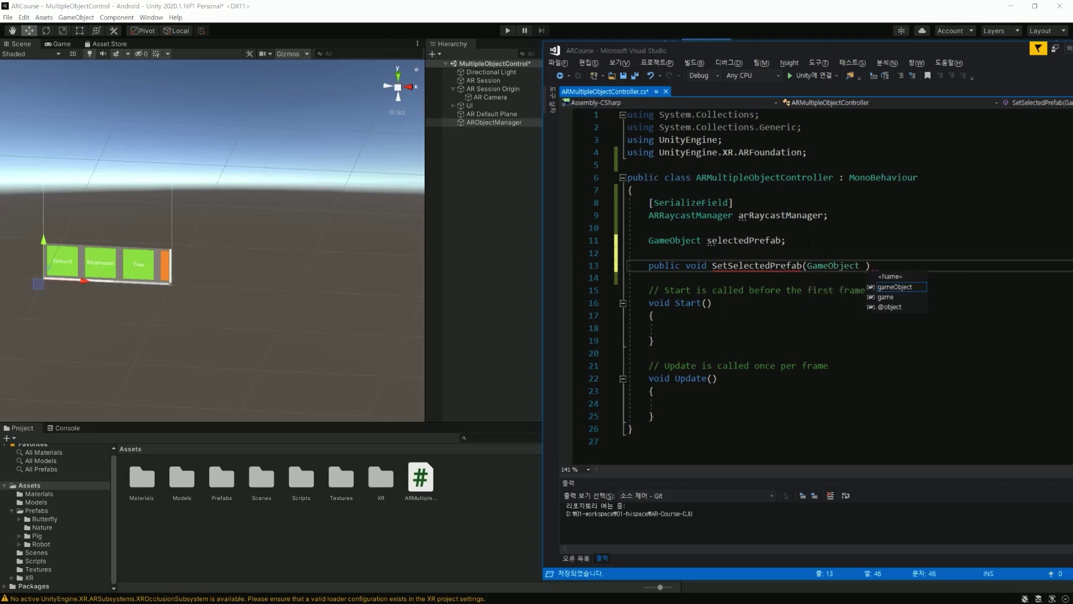
text(selected)
text(Prefab))
key(Return)
text({)
key(Return)
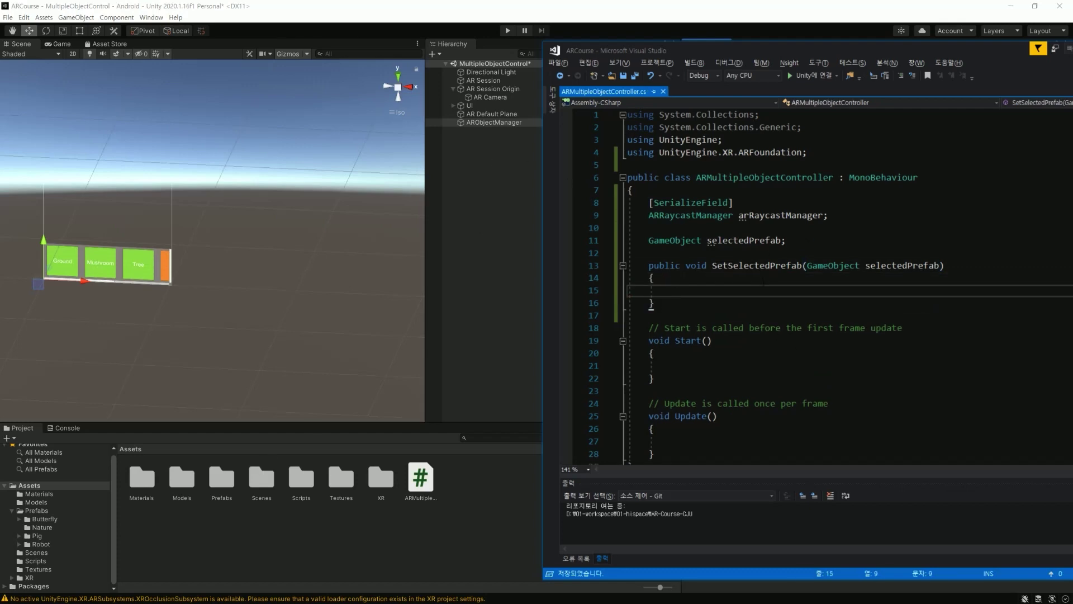
text(this.selec)
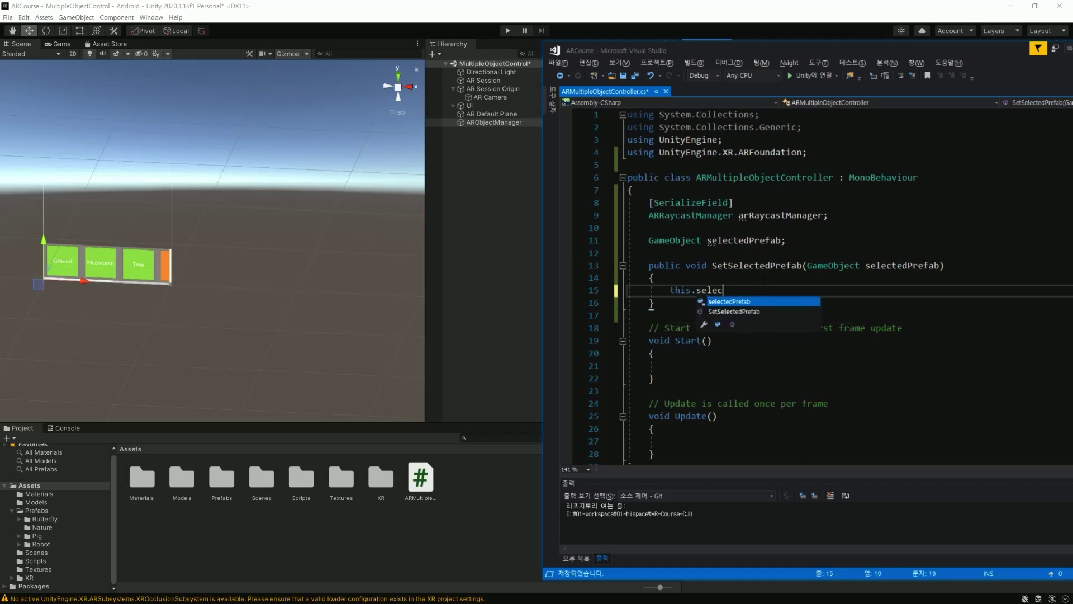
key(Tab)
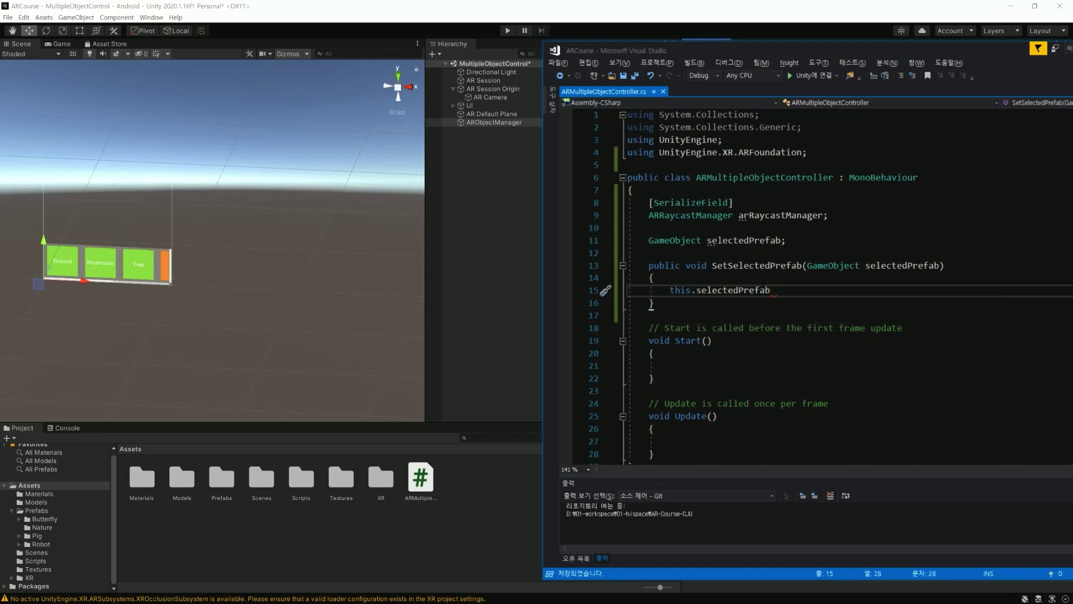
text( = selected)
key(Tab)
text(;)
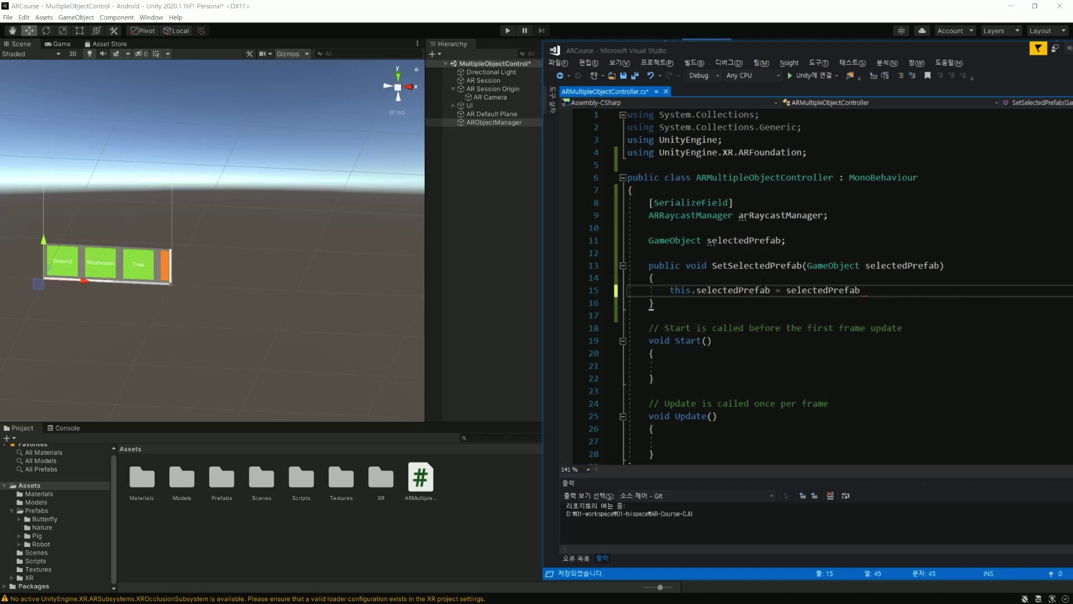
key(ctrl+s)
Step: Back in Unity, expand the UI object's children and select GroundBtn
click(474, 206)
click(487, 185)
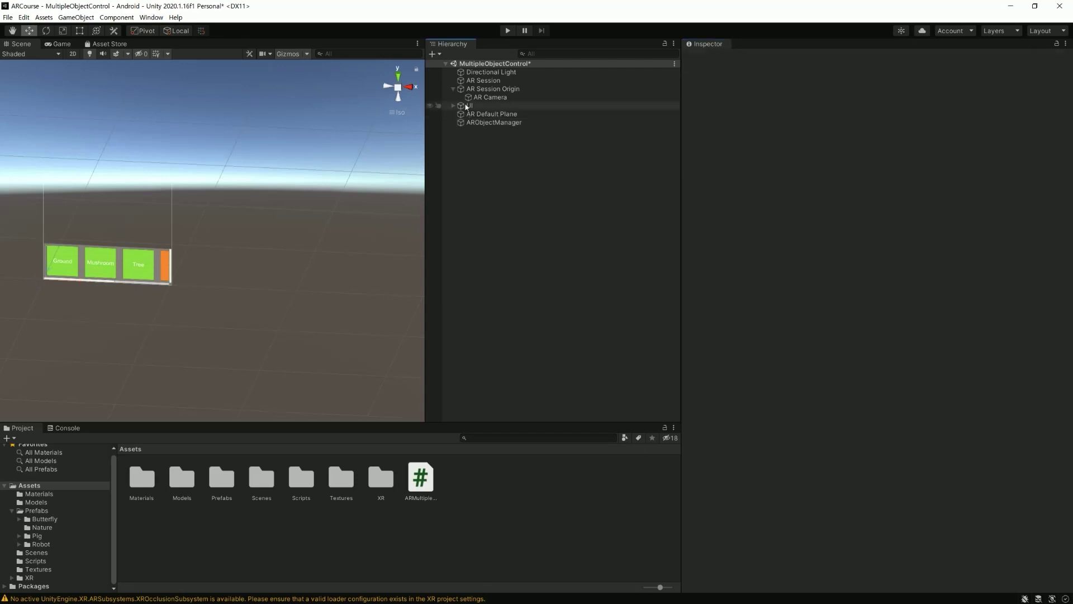
click(470, 105)
alt+click(454, 106)
click(508, 139)
click(510, 147)
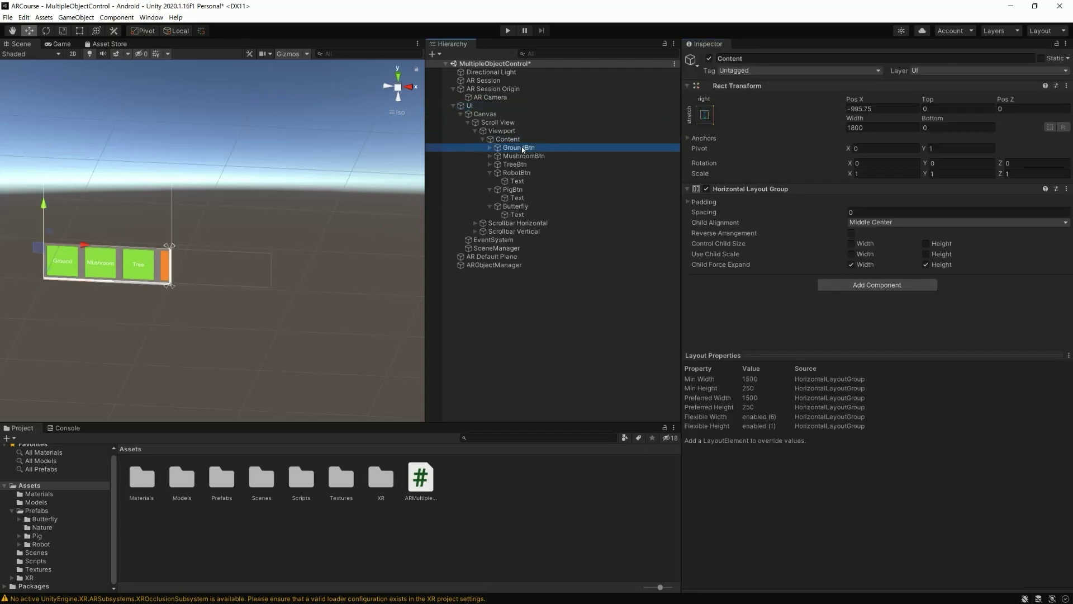
drag(745, 355, 745, 507)
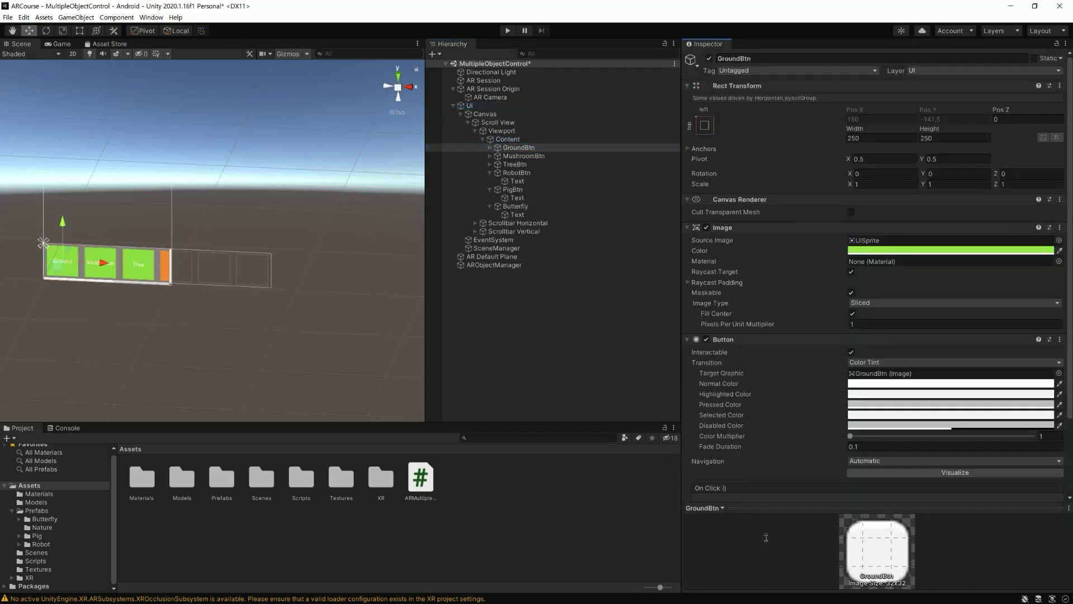
scroll(813, 347, down, 3)
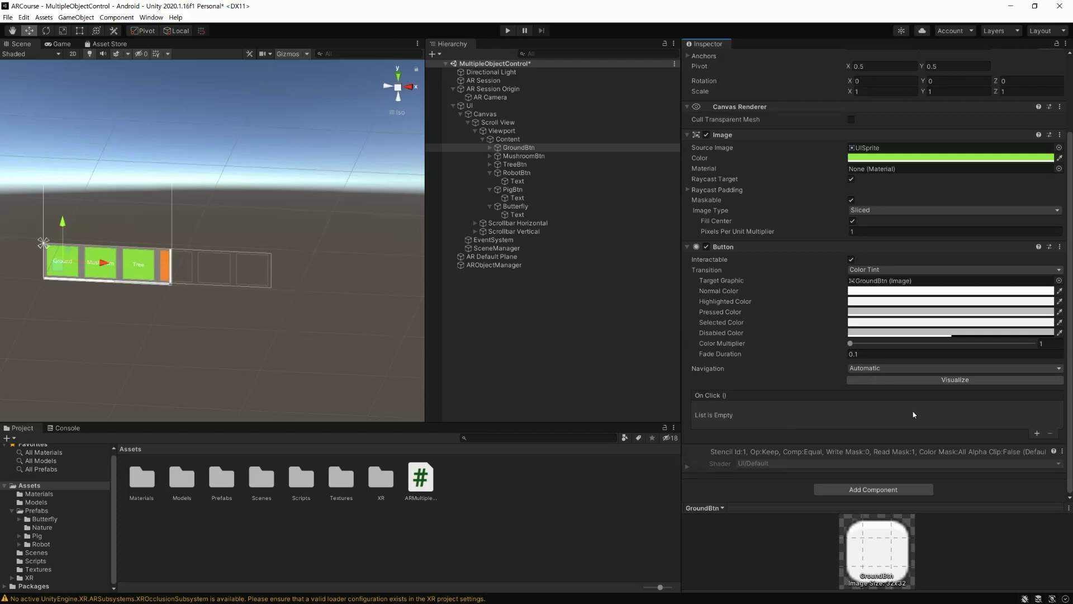
Step: Make GroundBtn's On Click call SetSelectedPrefab on ARObjectManager; move the script into Scripts
click(1036, 433)
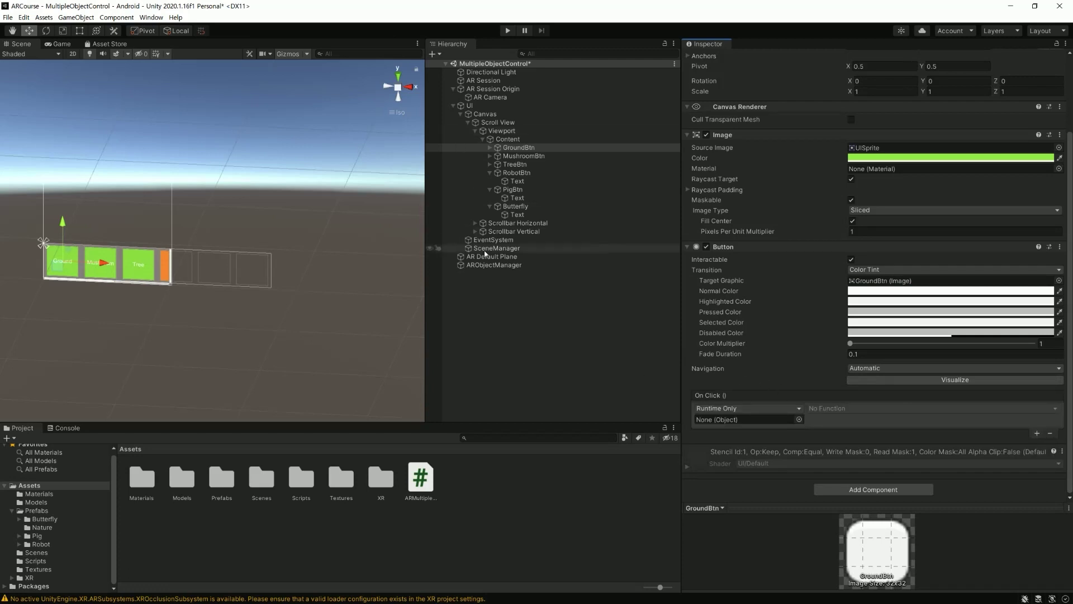
drag(492, 265, 775, 421)
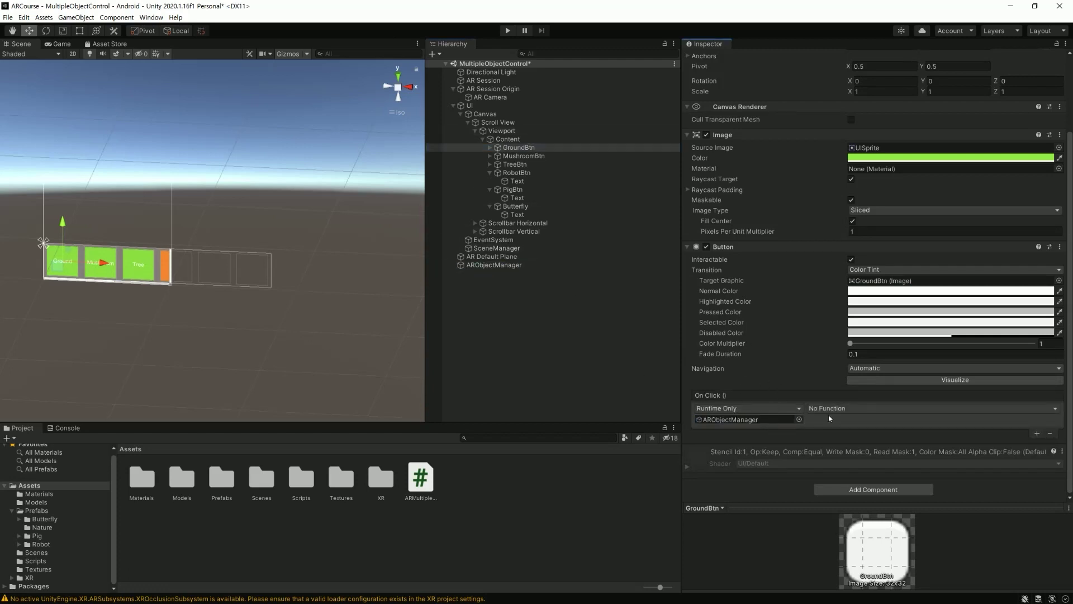
click(857, 411)
mouse_move(871, 455)
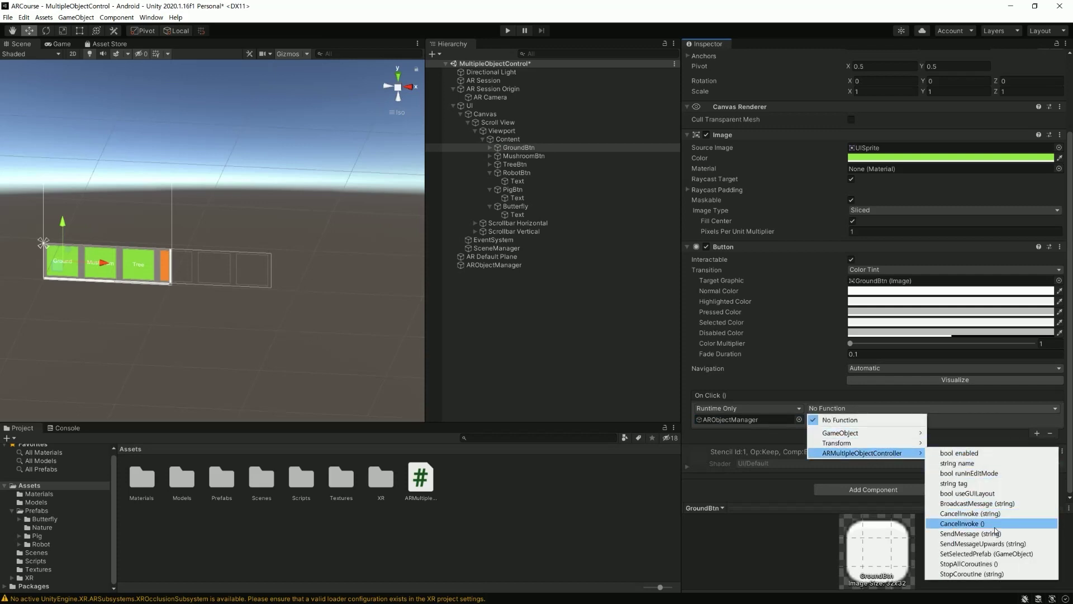
click(984, 555)
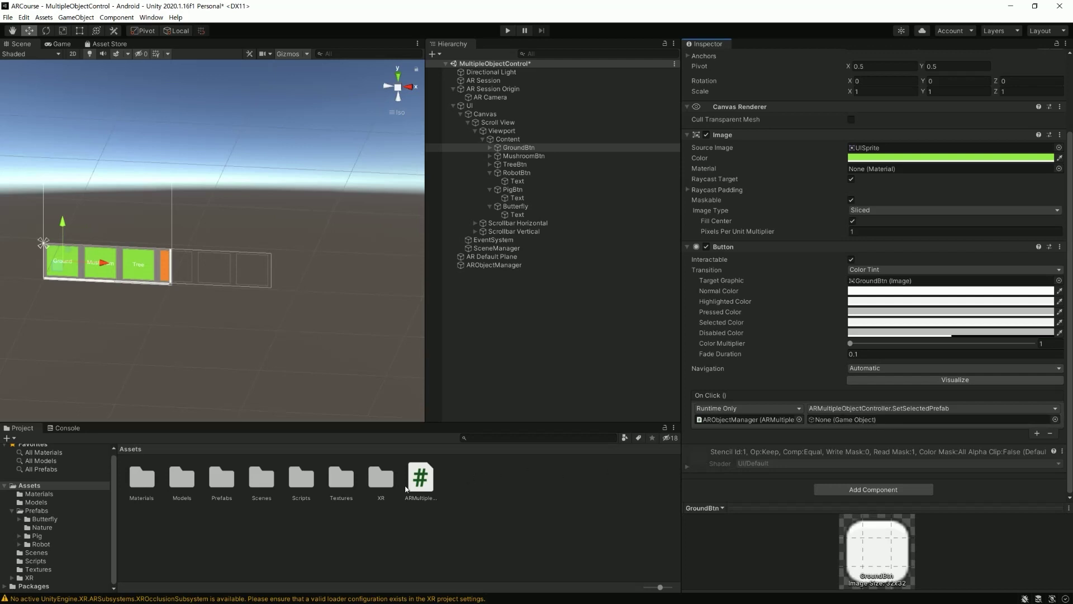
drag(421, 477, 301, 479)
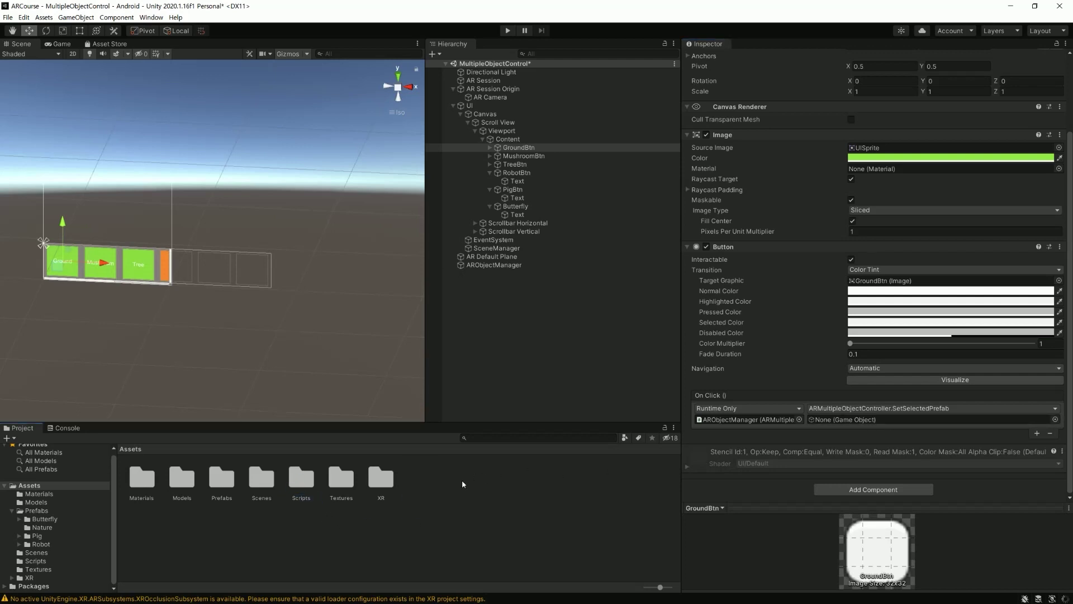
Step: Open Prefabs/Nature and compare the scales of Ground_01, Ground_02 and Ground_03
double_click(224, 480)
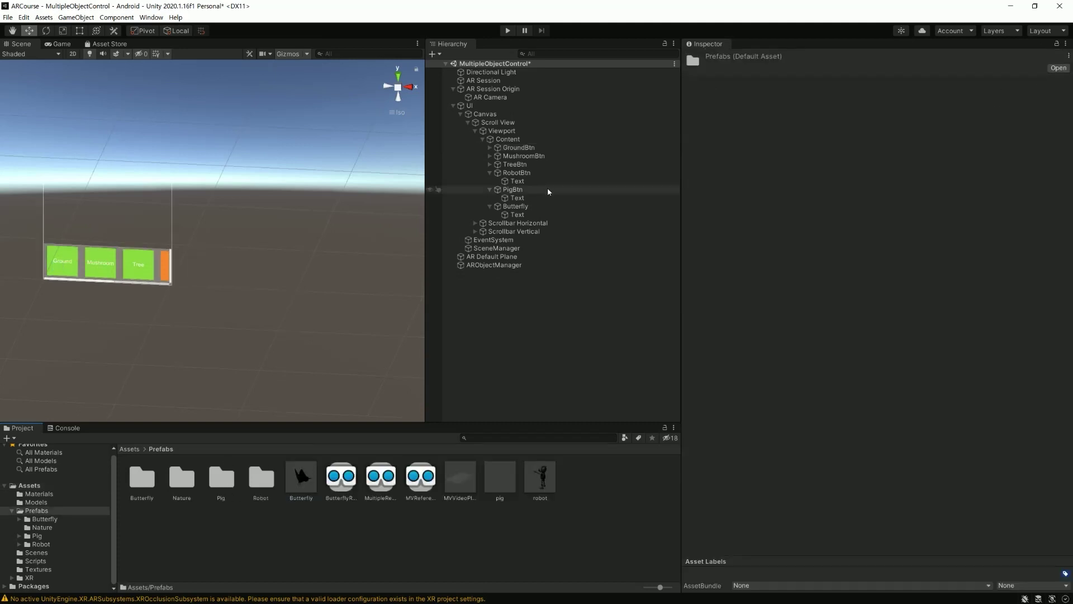
click(519, 148)
click(182, 475)
double_click(182, 475)
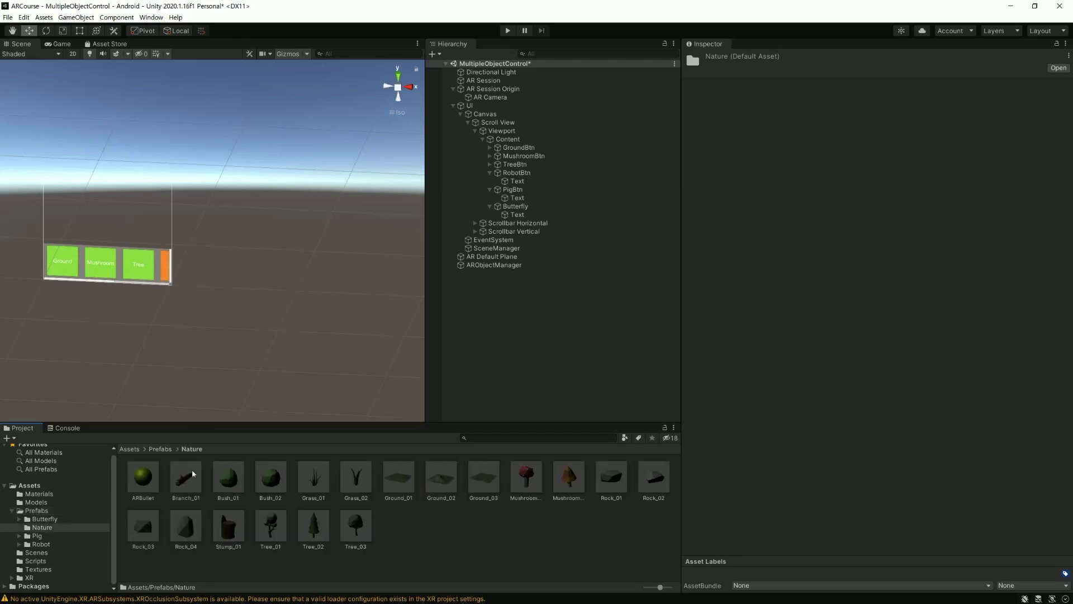
click(534, 149)
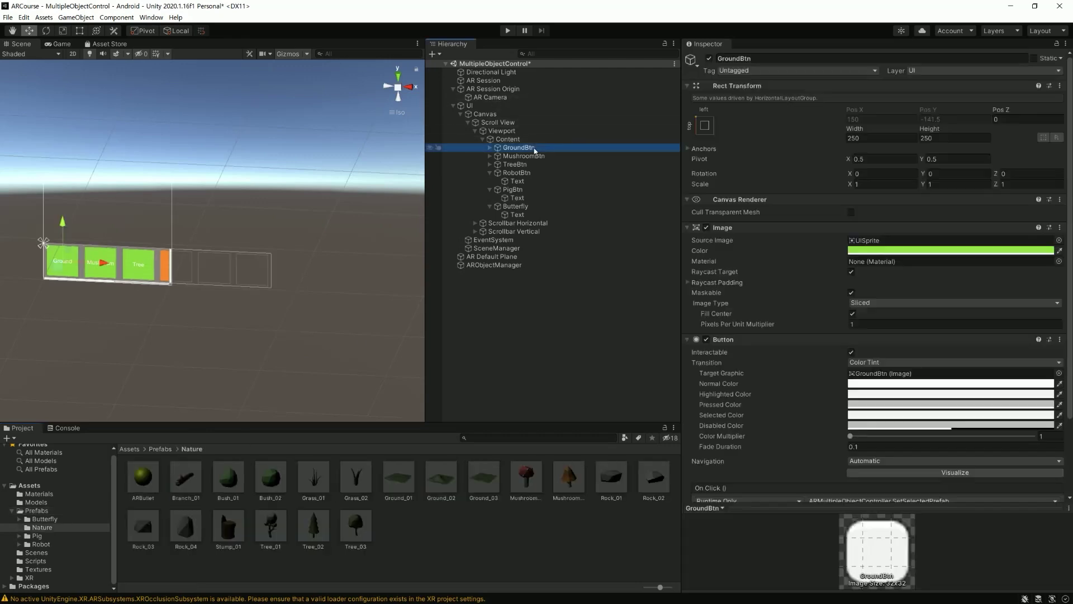
click(403, 483)
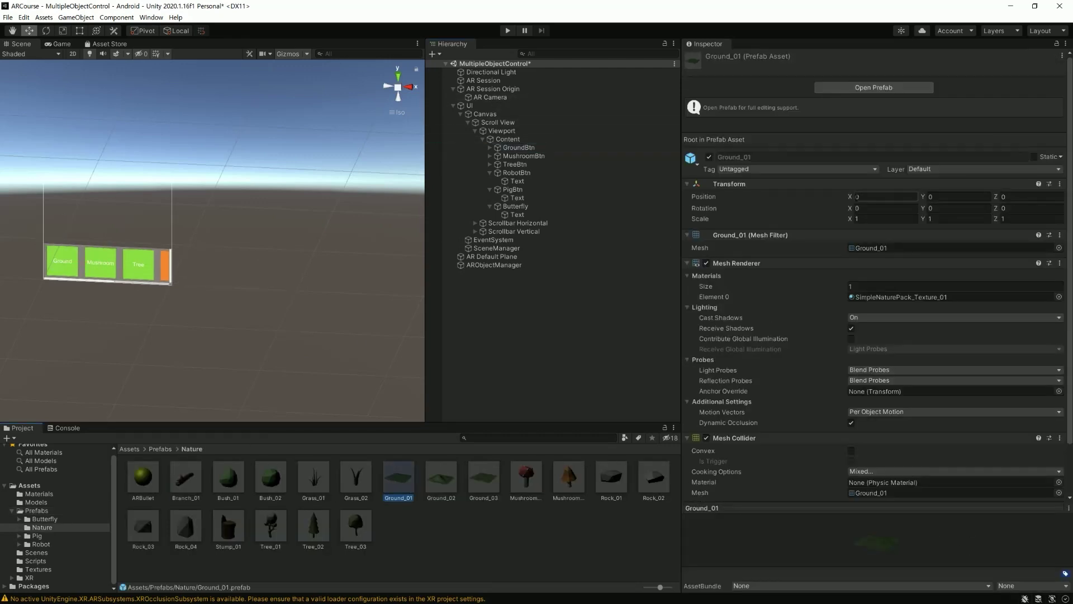
click(445, 485)
click(480, 482)
click(441, 483)
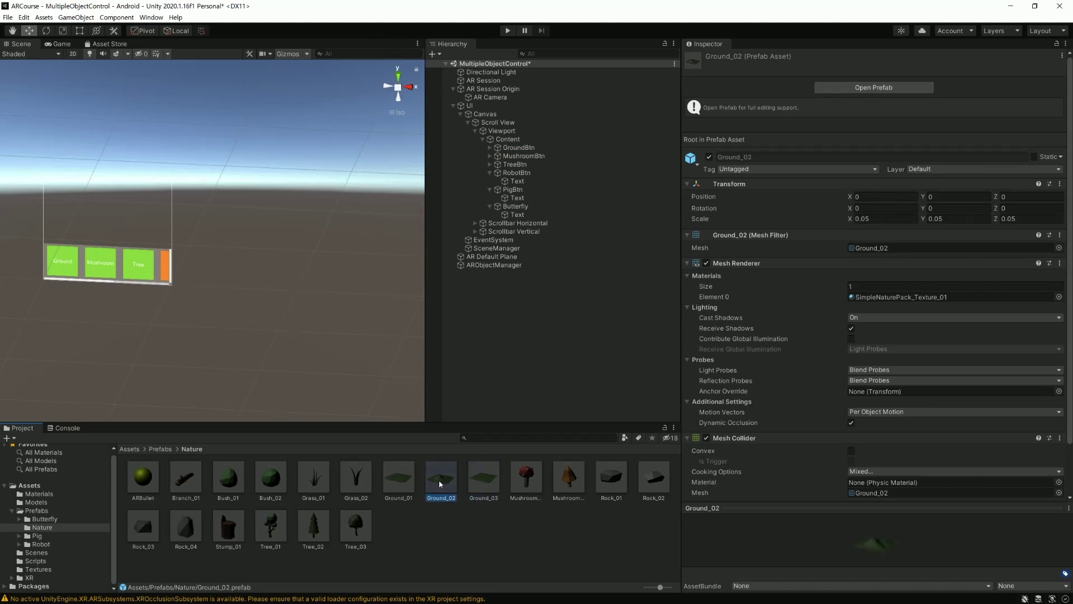
click(396, 484)
click(445, 478)
click(415, 478)
Step: Set Ground_01's Transform Scale X, Y and Z to 0.05, then reselect GroundBtn
click(871, 219)
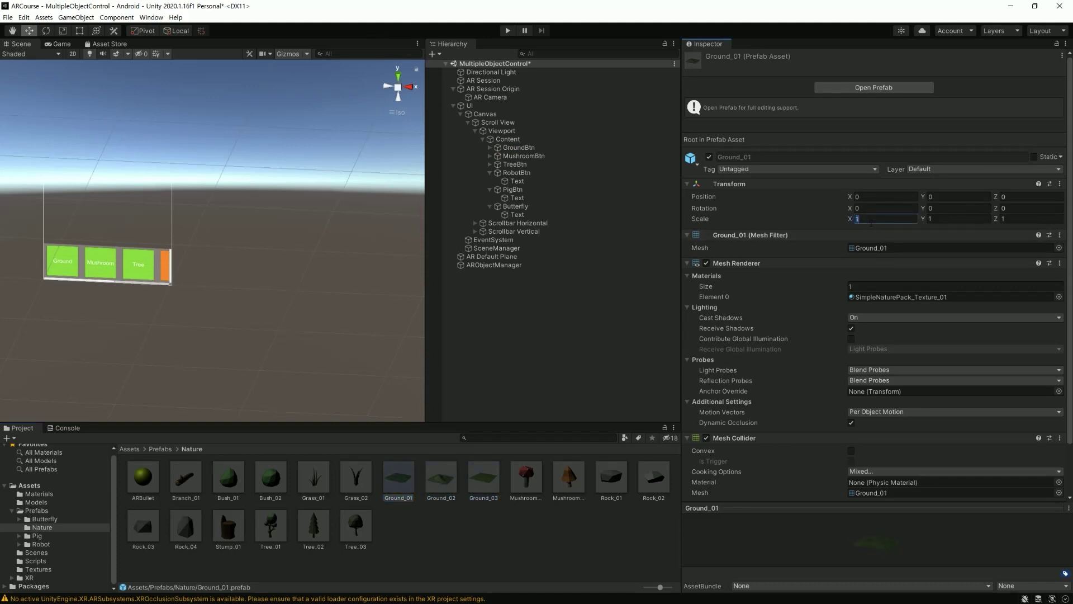
text(05)
key(Tab)
text(0.05)
key(Tab)
key(Return)
click(519, 148)
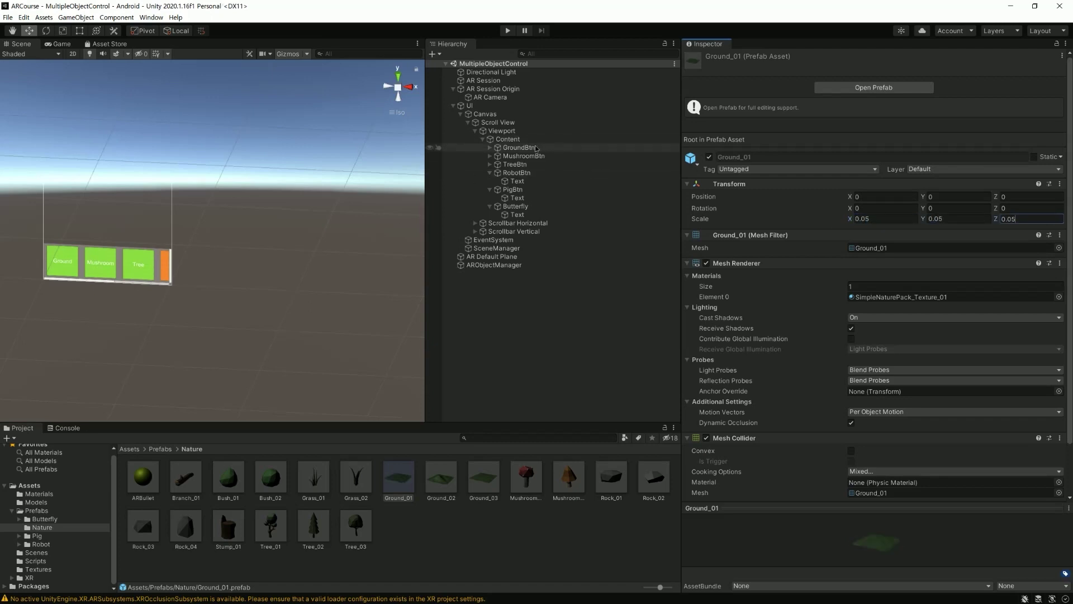
scroll(754, 442, down, 3)
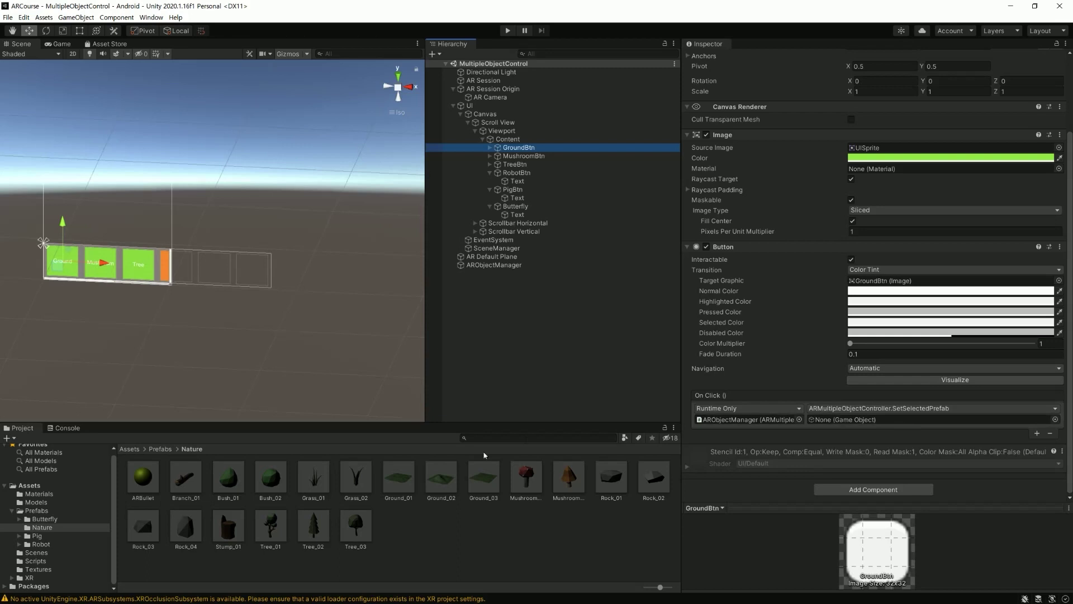
Step: Pass Ground_01 in GroundBtn's click; make MushroomBtn call SetSelectedPrefab with Mushroom_01 on ARObjectManager
drag(388, 480, 843, 420)
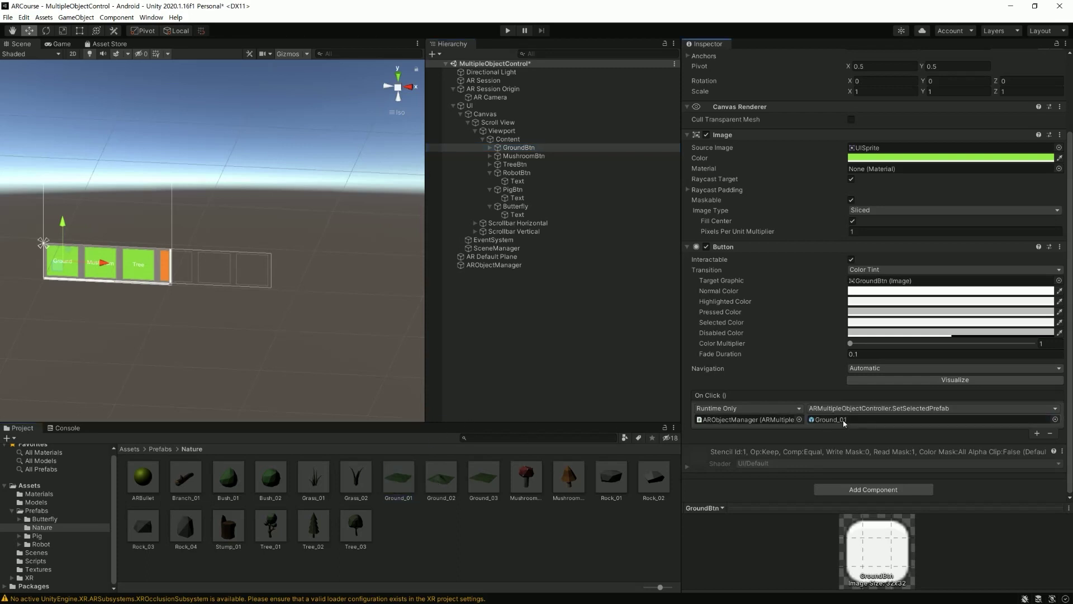
click(523, 156)
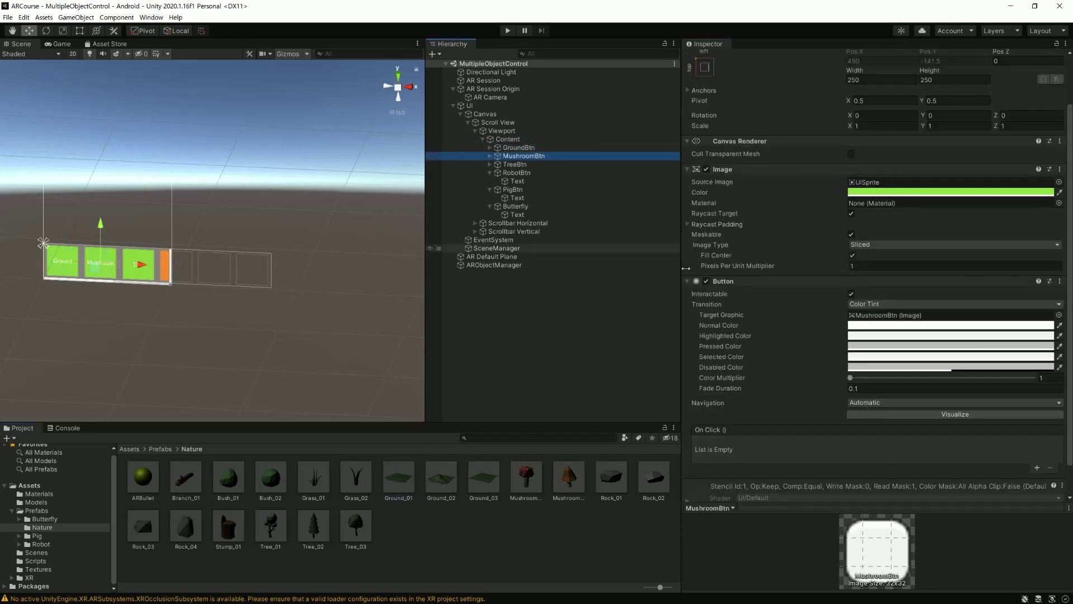
click(1037, 433)
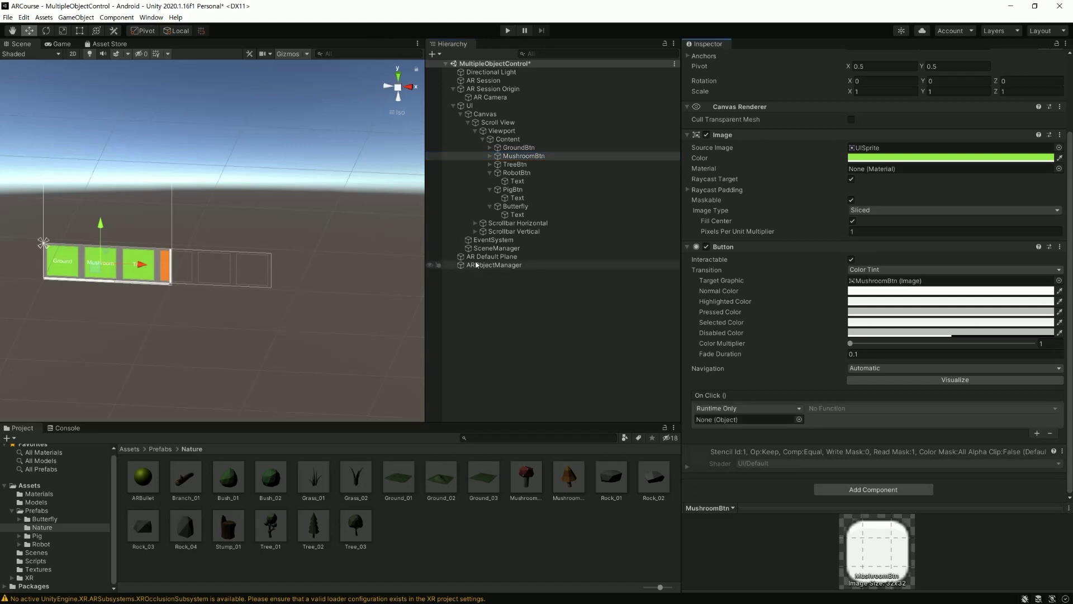
drag(494, 265, 720, 421)
click(866, 408)
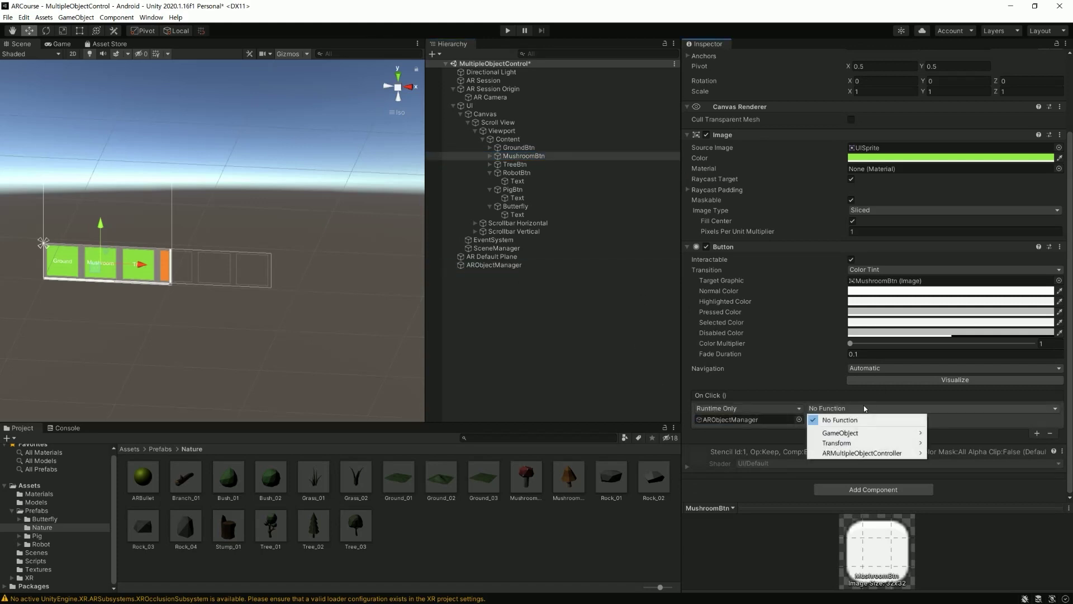
mouse_move(872, 453)
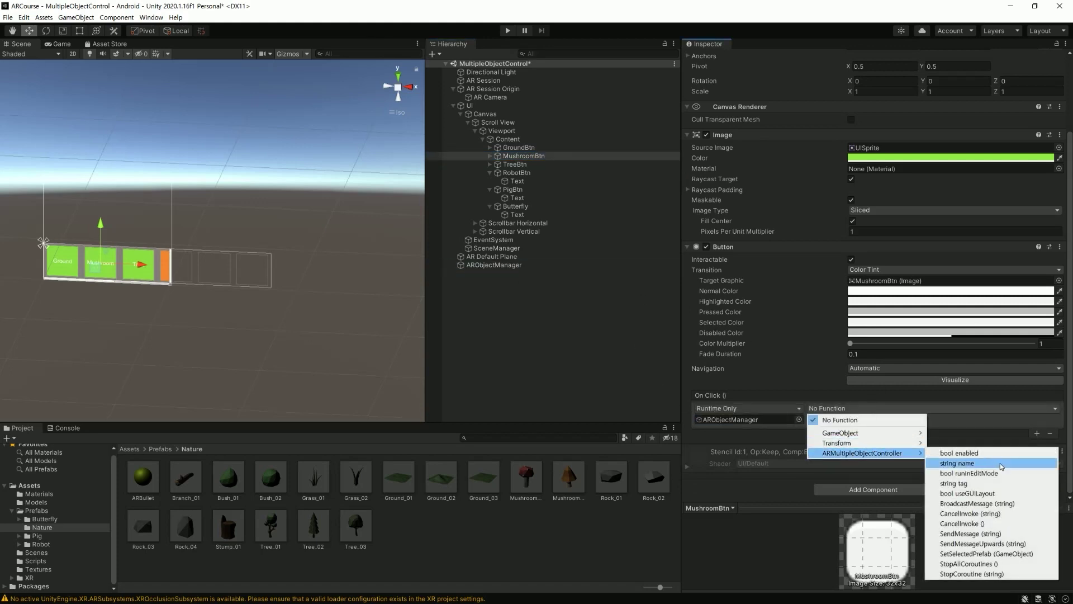
click(1013, 554)
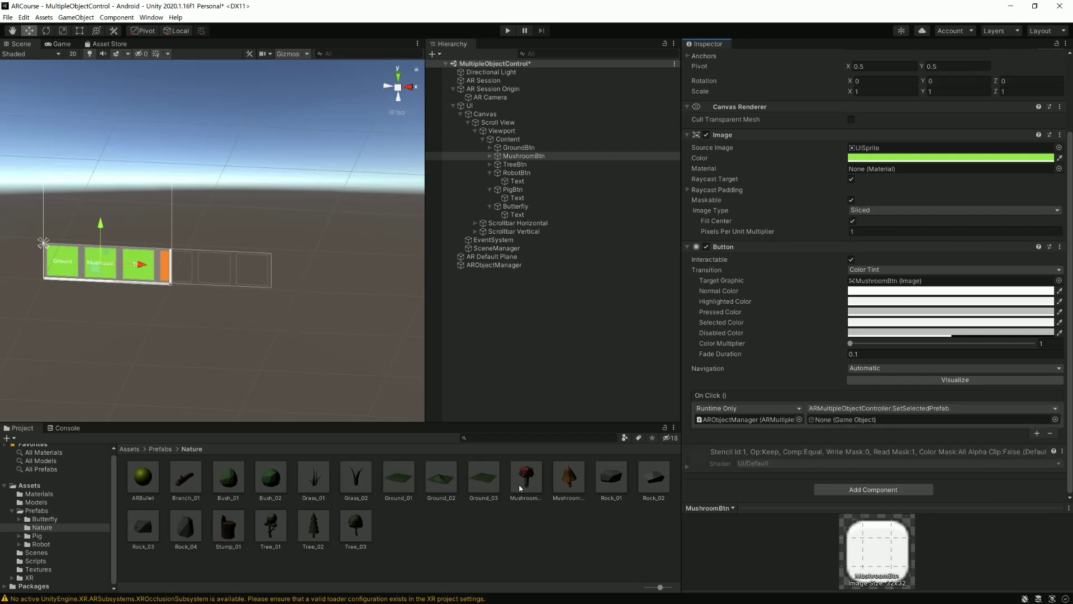
drag(520, 488, 849, 420)
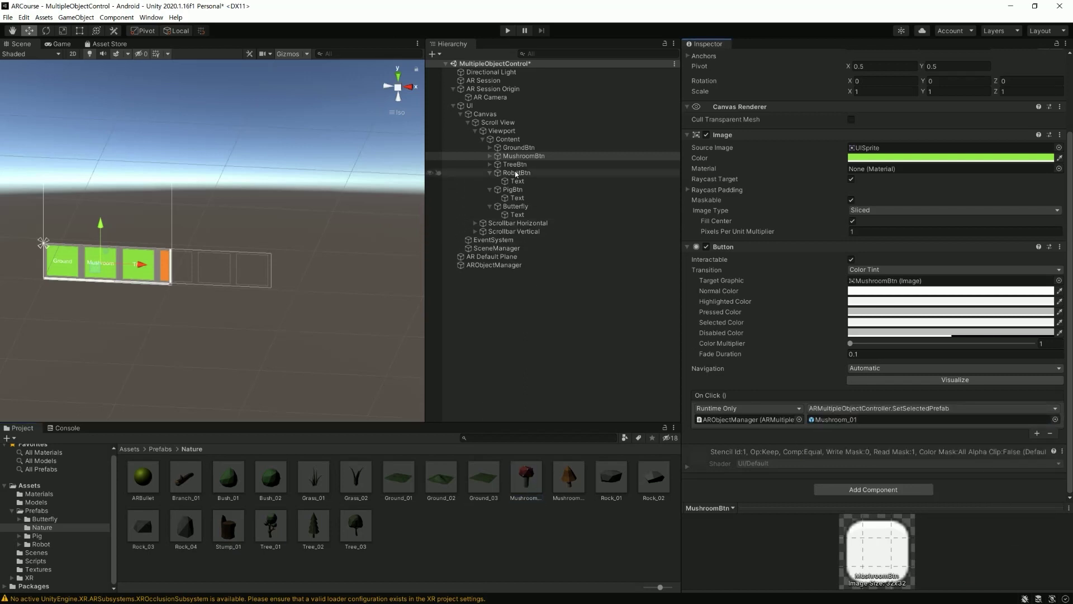
Step: Collapse the button entries, save the scene, and check RobotBtn calls SetSelectedPrefab with robot
click(515, 164)
key(Down)
key(Left)
key(Down)
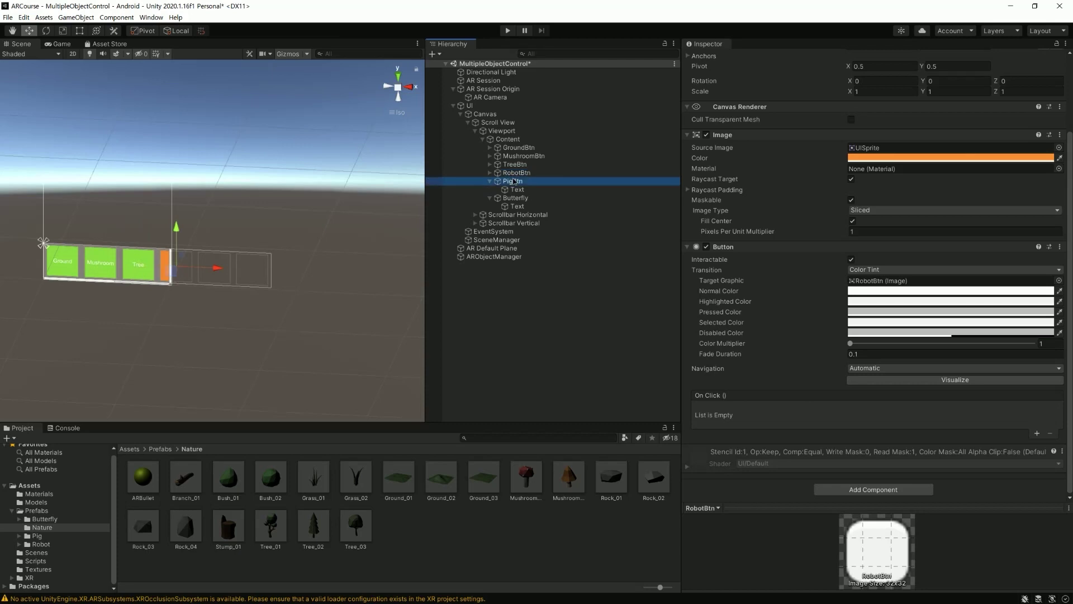
key(Left)
key(Down)
key(Left)
key(Left)
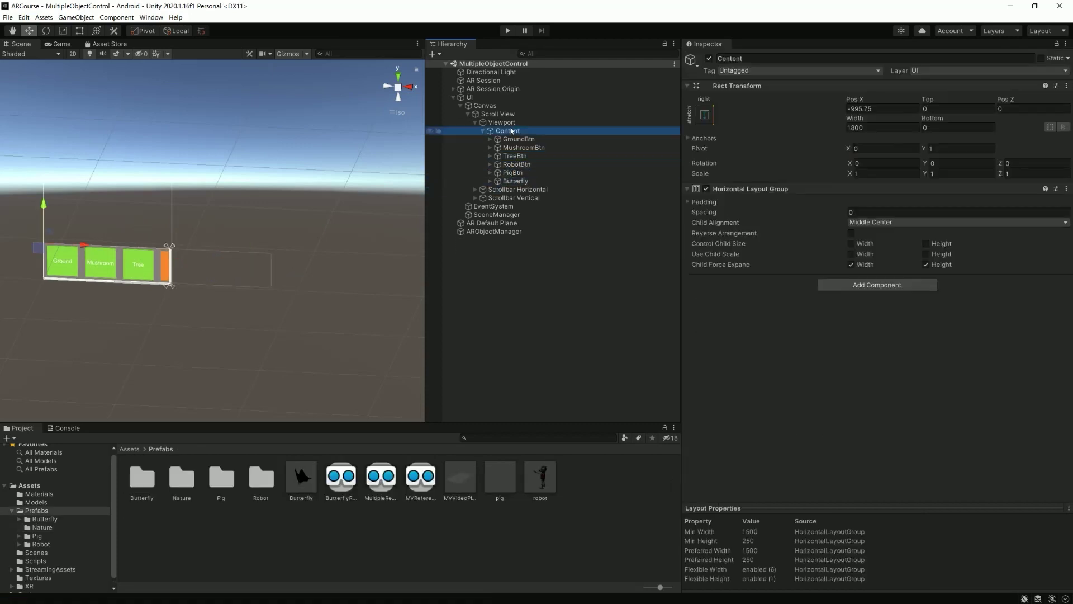
key(ctrl+s)
click(529, 147)
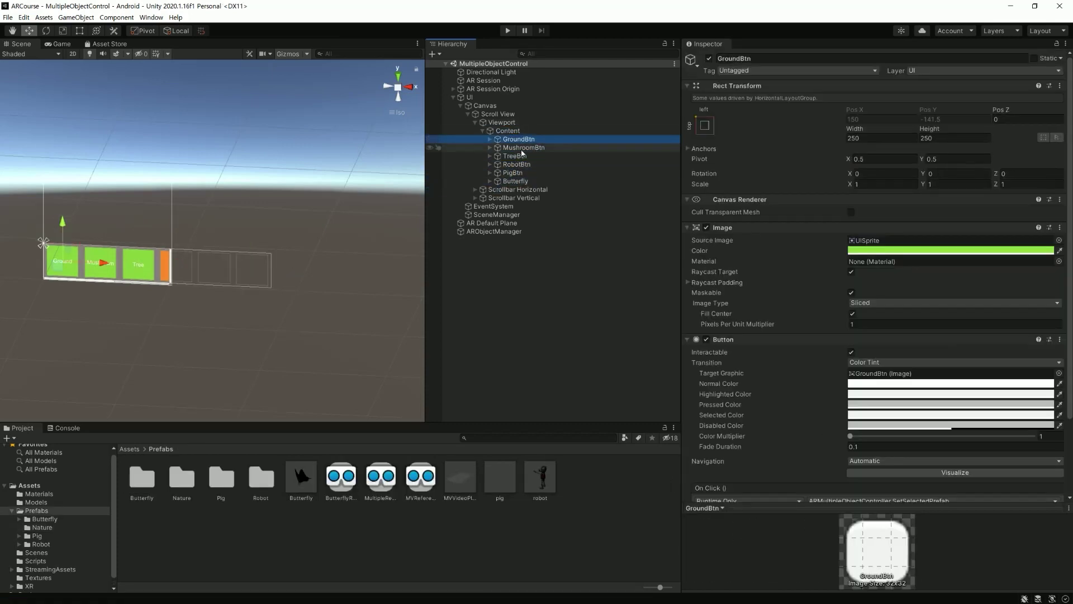
click(516, 164)
scroll(794, 336, down, 3)
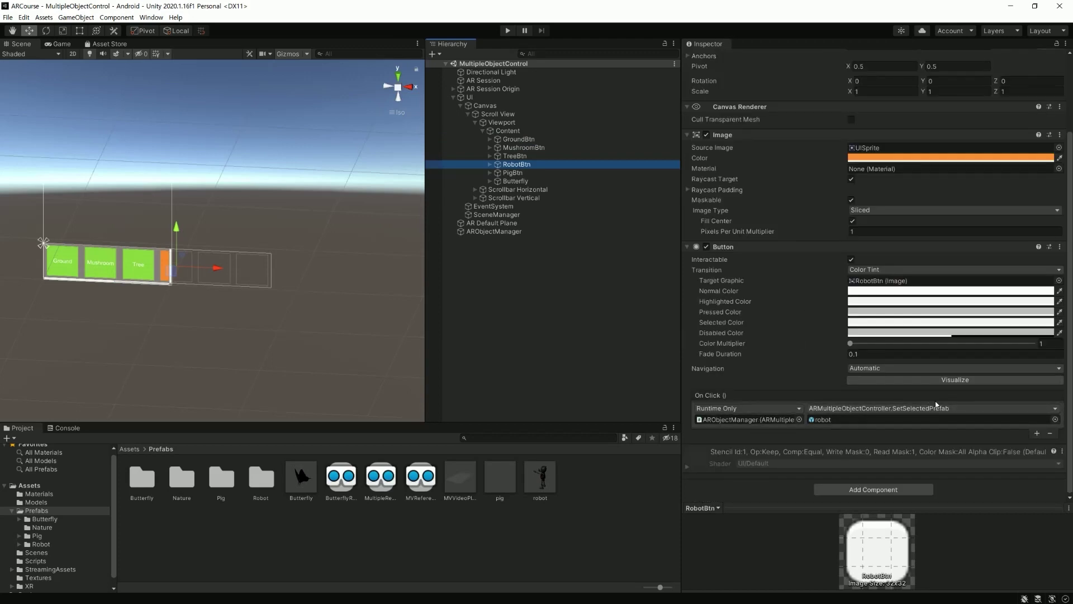
Step: Check the PigBtn and Butterfly click setups, then open ARObjectManager's ARMultipleObjectController script in Visual Studio
click(512, 172)
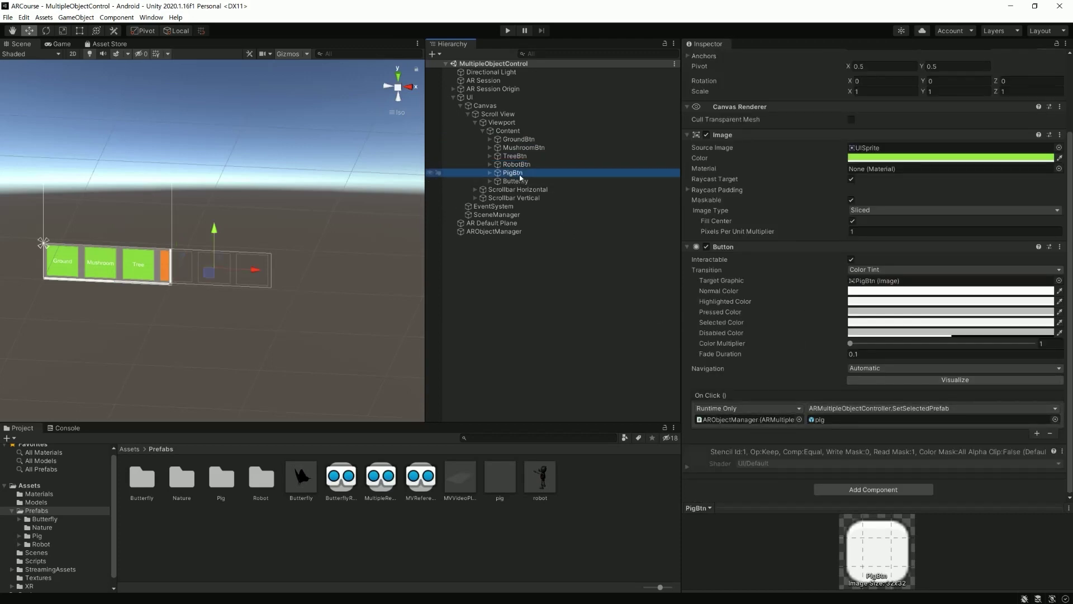
click(515, 181)
click(494, 231)
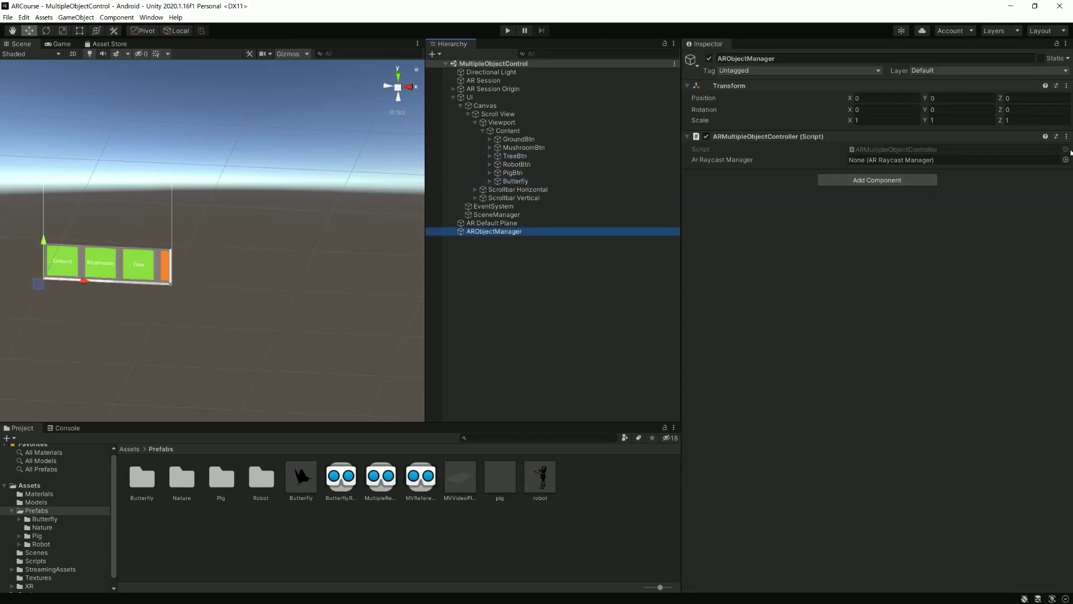
click(1066, 137)
click(1006, 246)
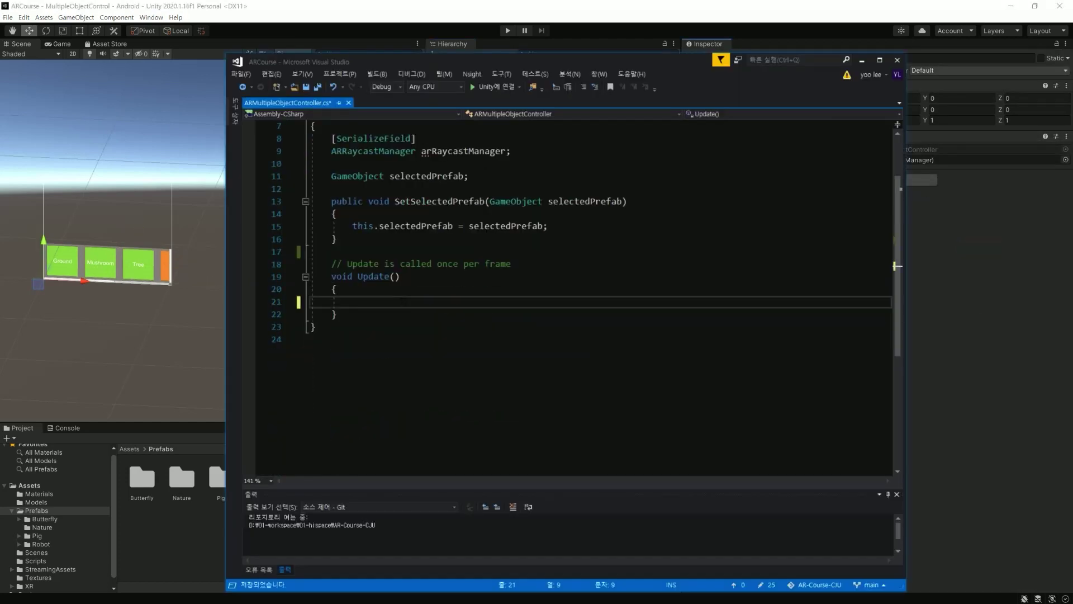
Step: Make Update() return early when Input.touchCount == 0
text(if (Inp)
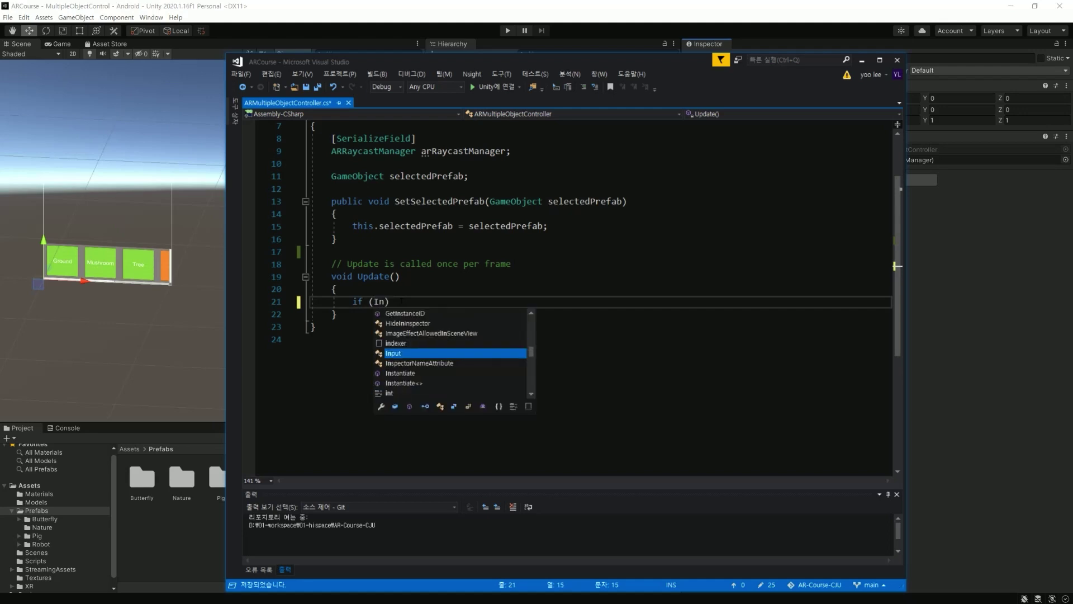
text(ut.touc)
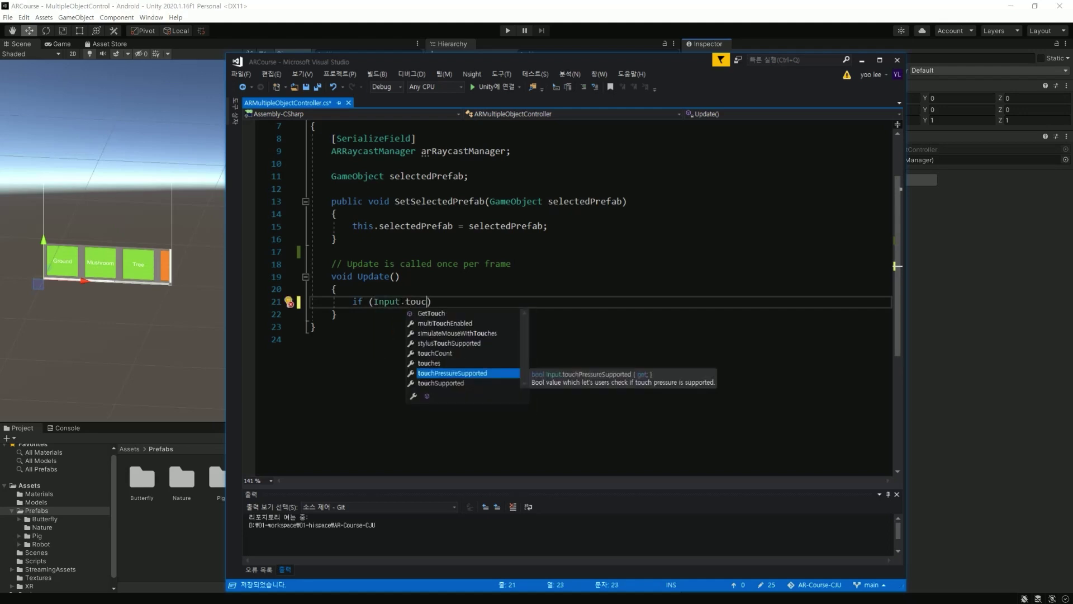
text(ch)
key(Tab)
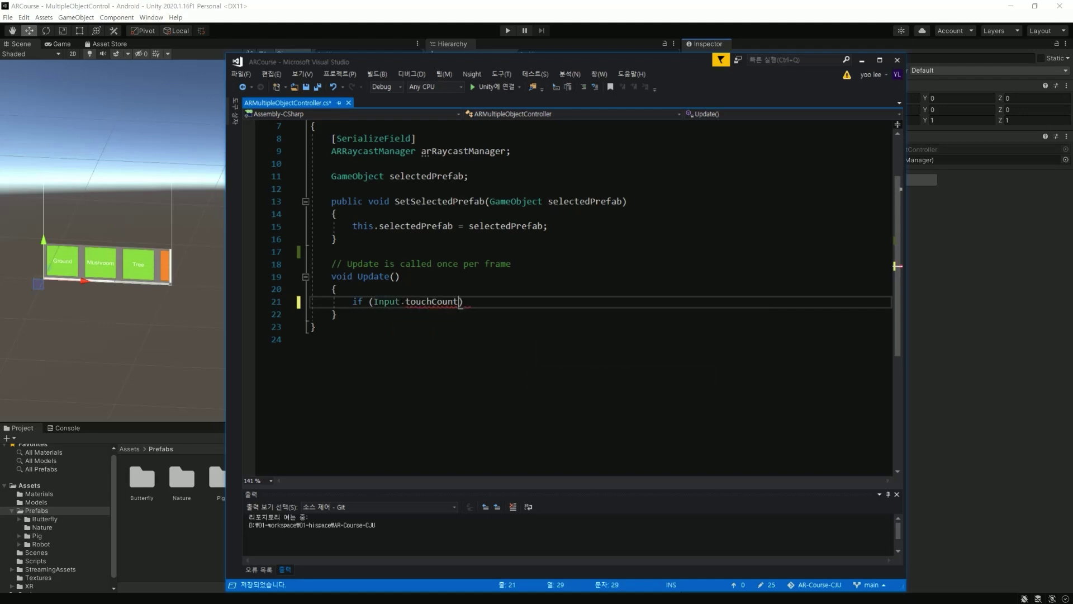
text(== 0)
key(Return)
text(return;)
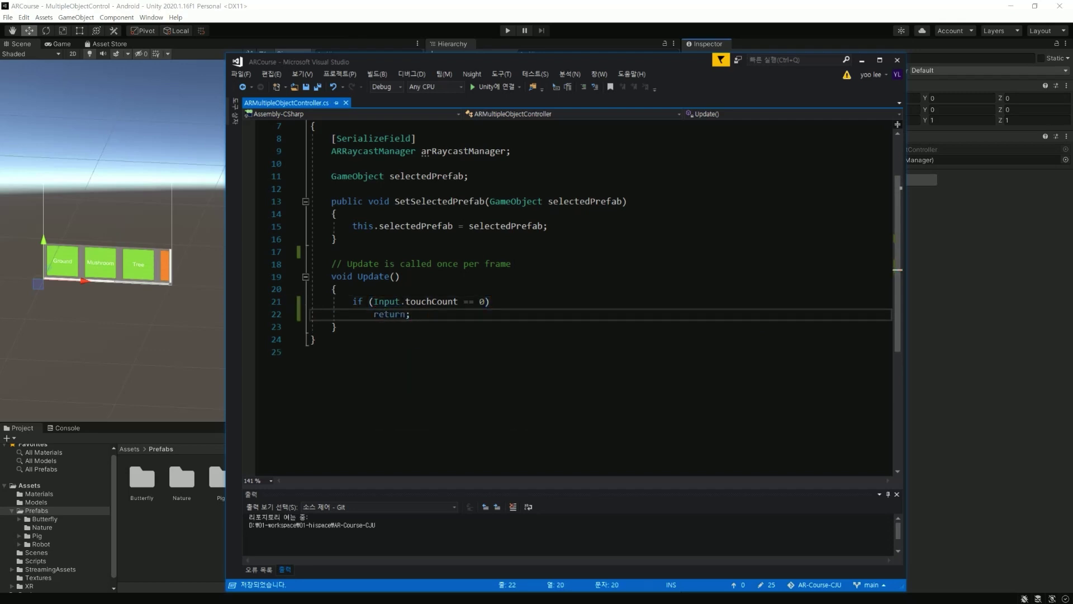
key(Return)
key(Return)
Step: Store Input.GetTouch(0) in touch and its position in Vector2 touchPosition
text(Touch)
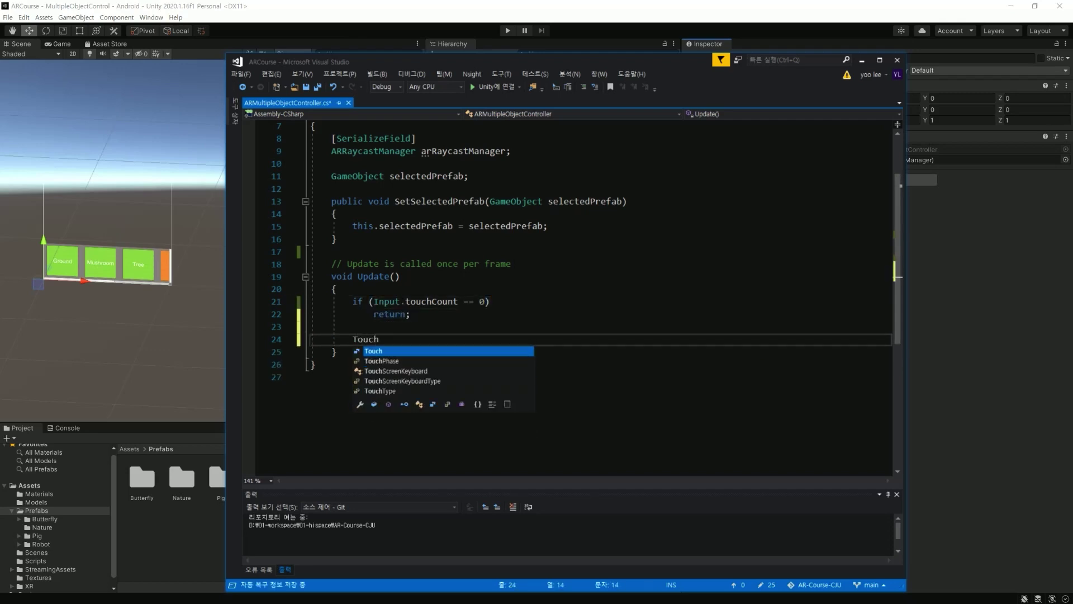
text( touch = )
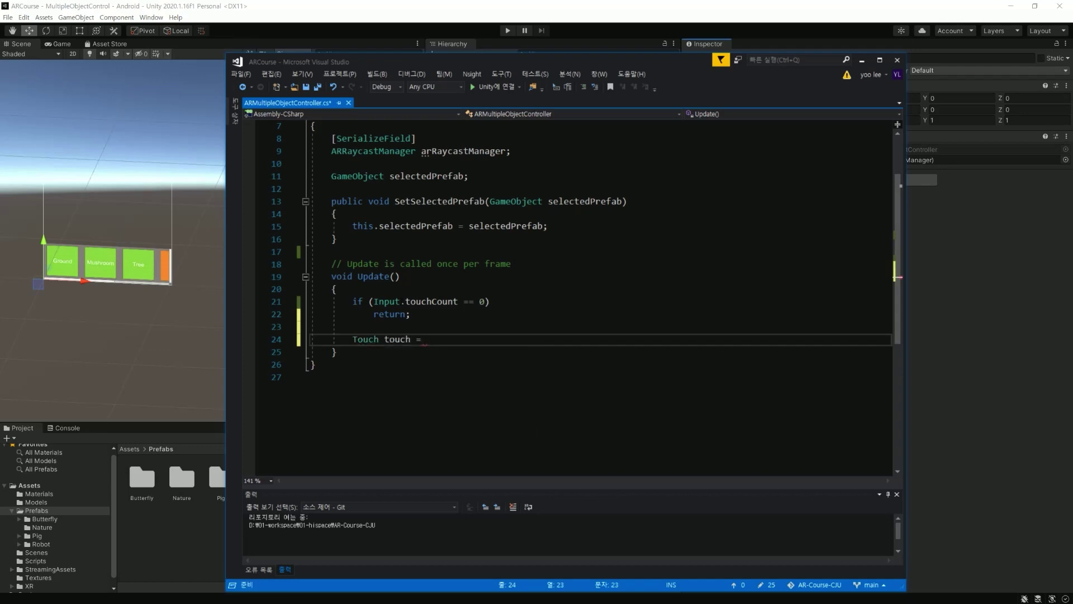
text(Input.GetT)
key(Tab)
text((0);)
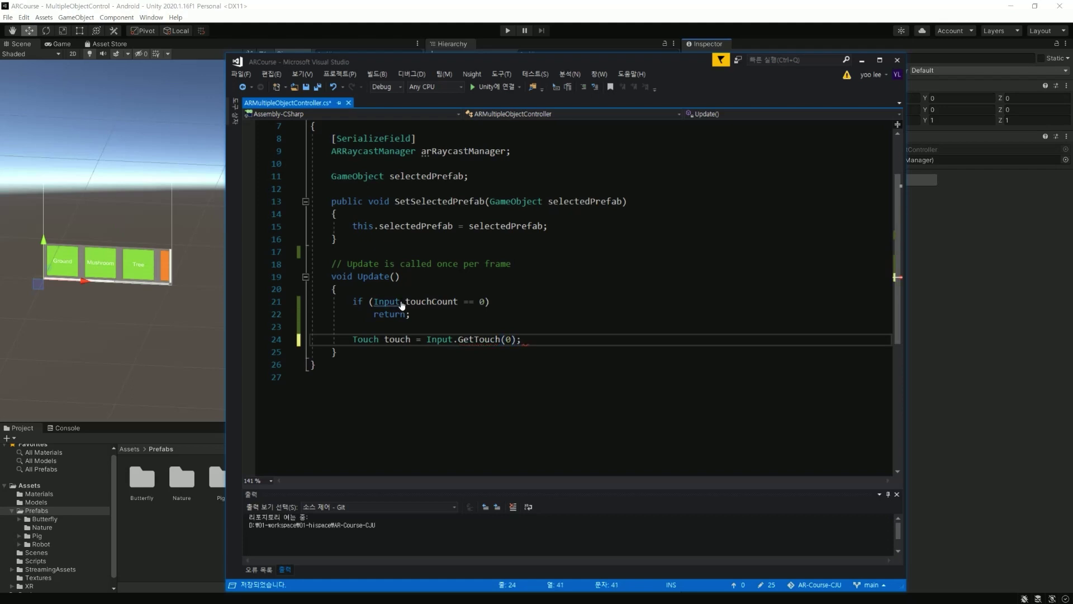
key(ctrl+s)
key(Return)
text(Vector2 touch)
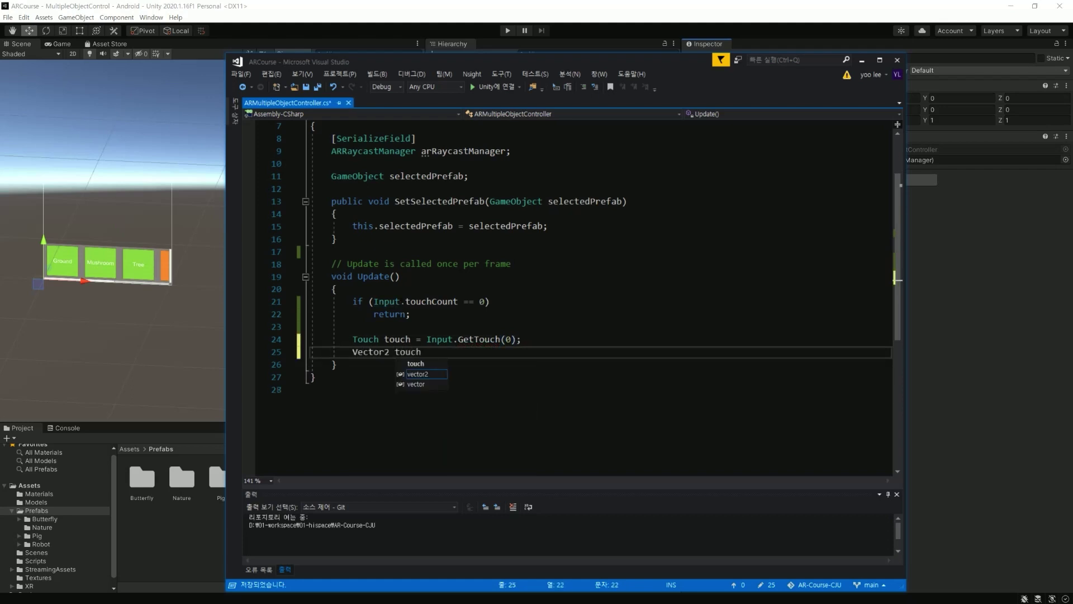
text(Position = )
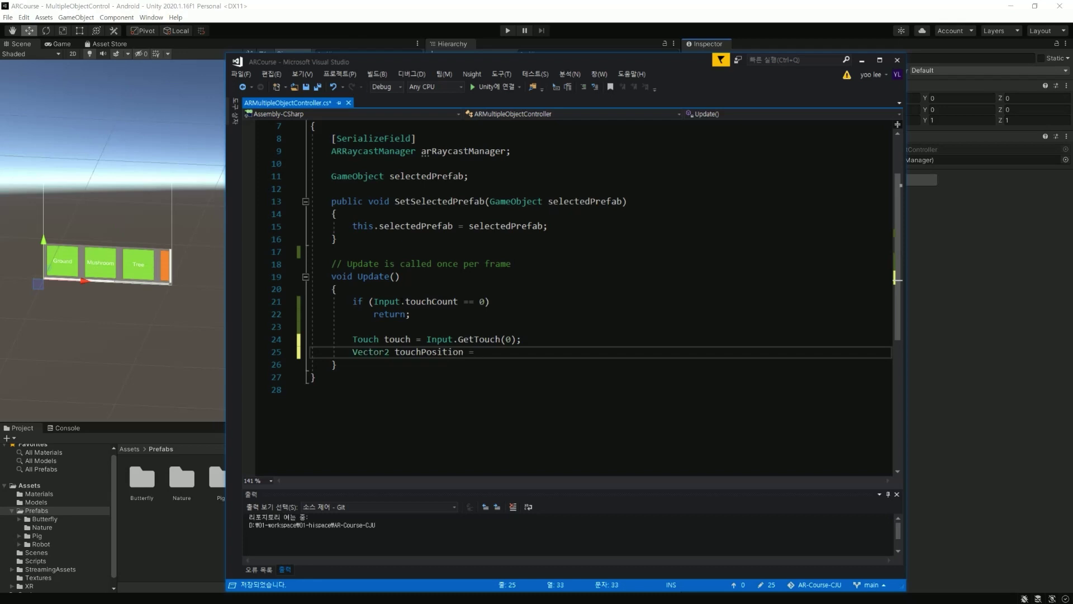
text(touch.po)
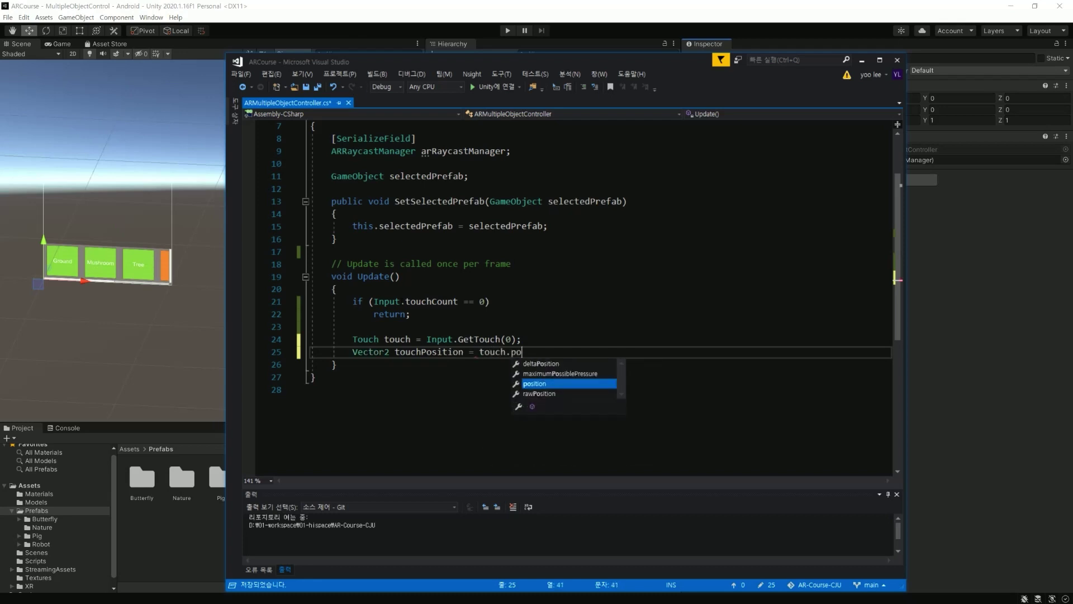
text(sition;)
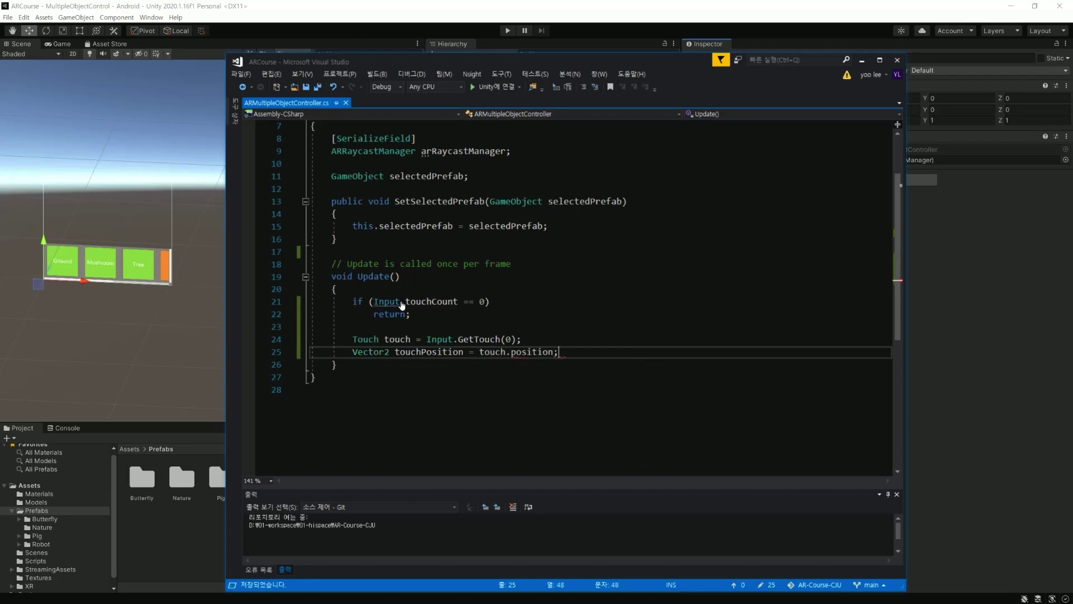
key(Return)
key(Return)
text(if ()
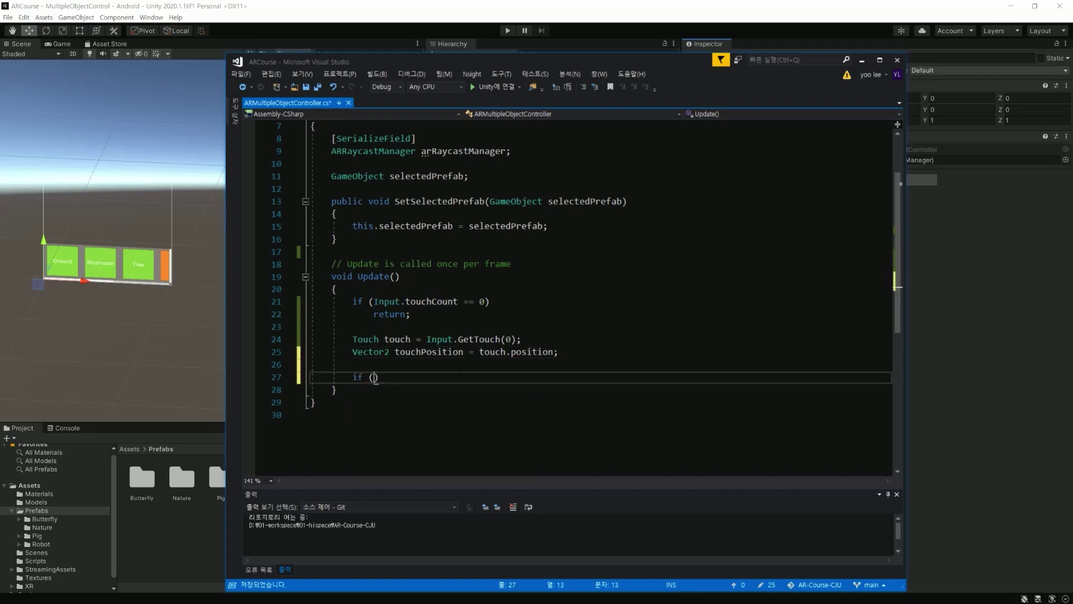
Step: Write the arRaycastManager.Raycast(touchPosition, arHits, ...) condition
text(arRaycast)
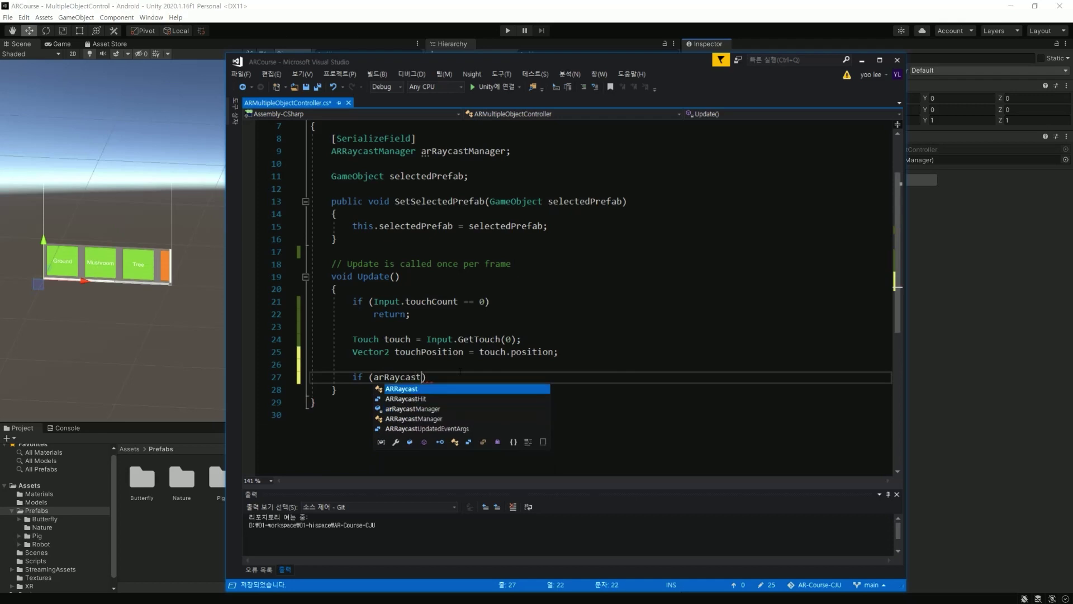
text(M)
key(Tab)
text(.Ray)
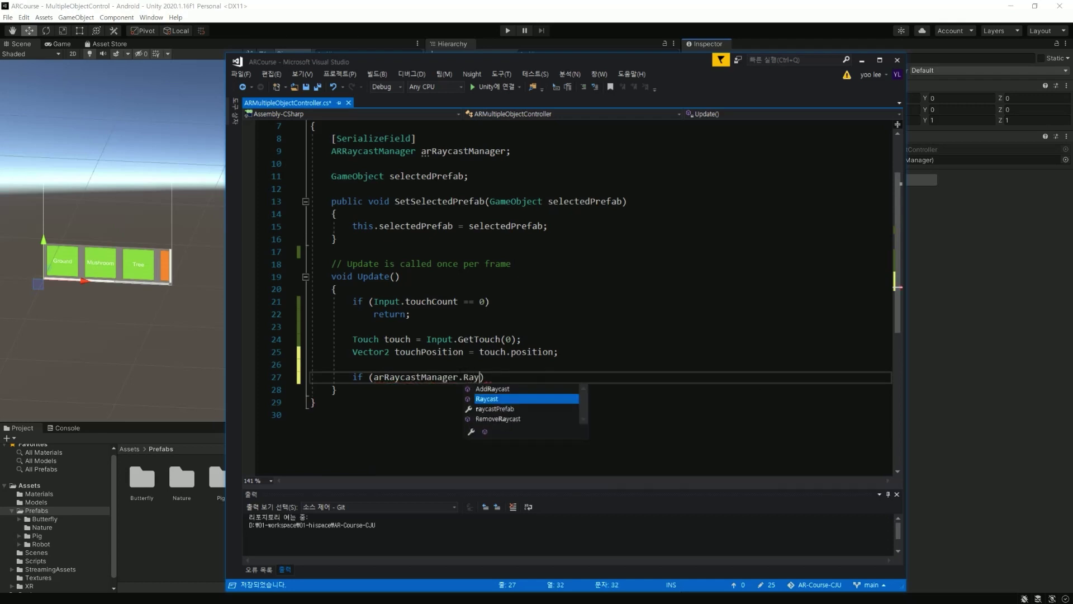
text(ca)
key(Tab)
text((touc)
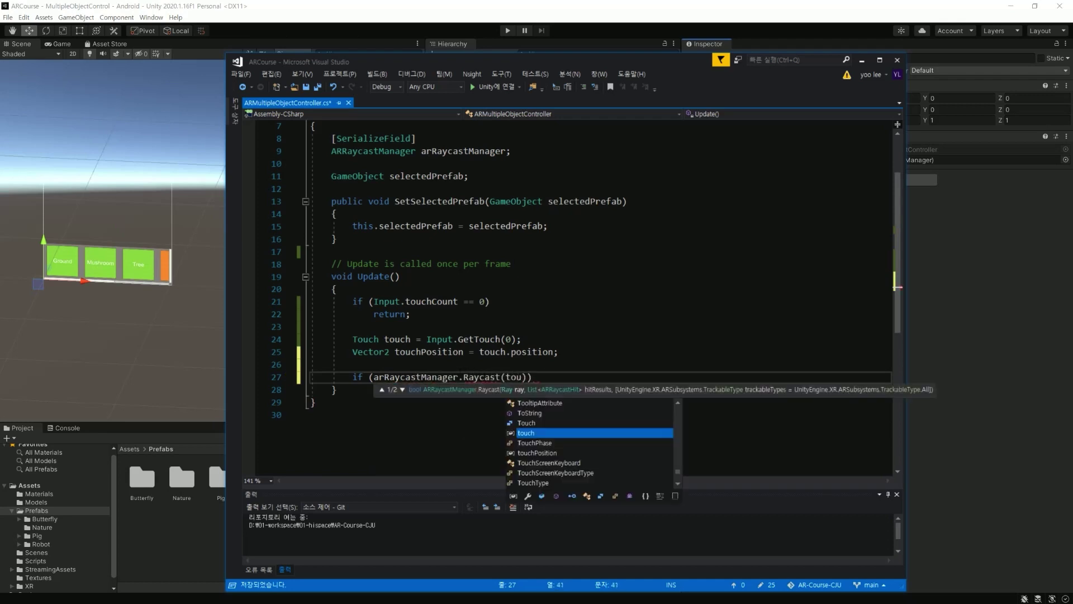
text(hPosition, )
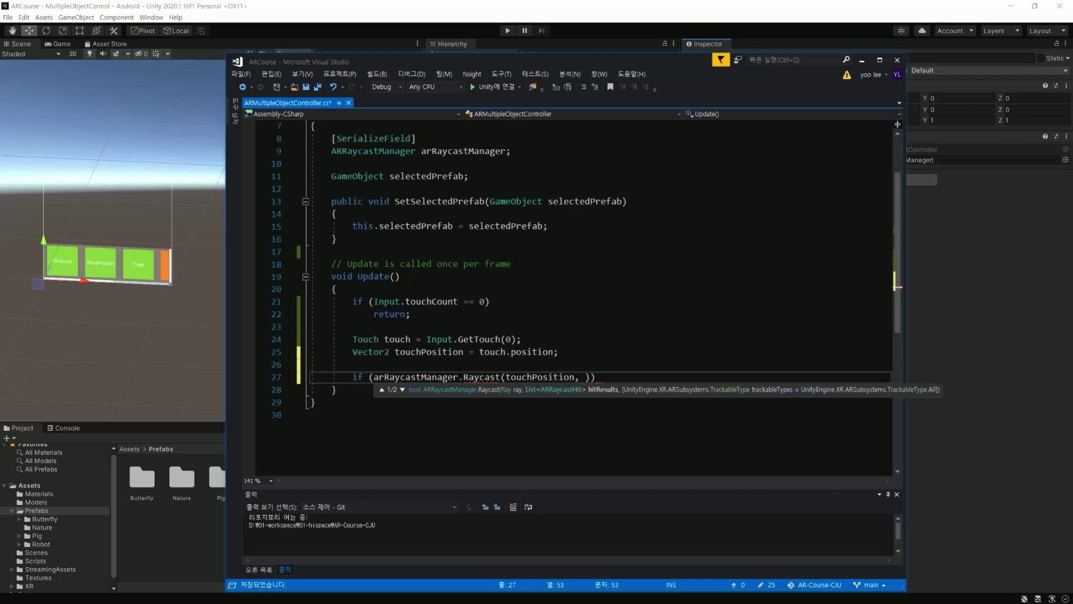
text(arH)
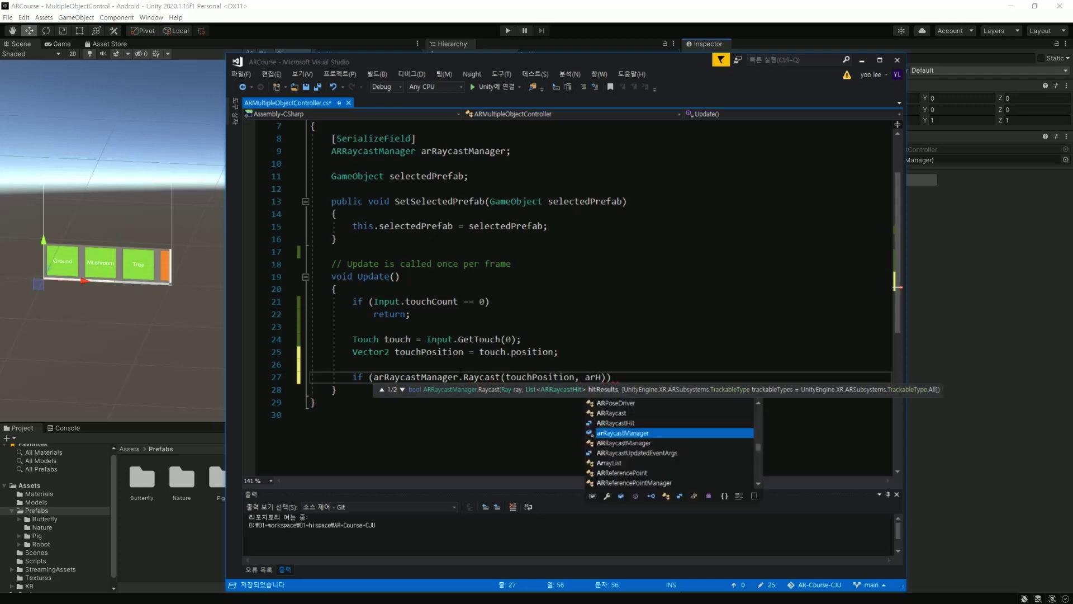
text(its, )
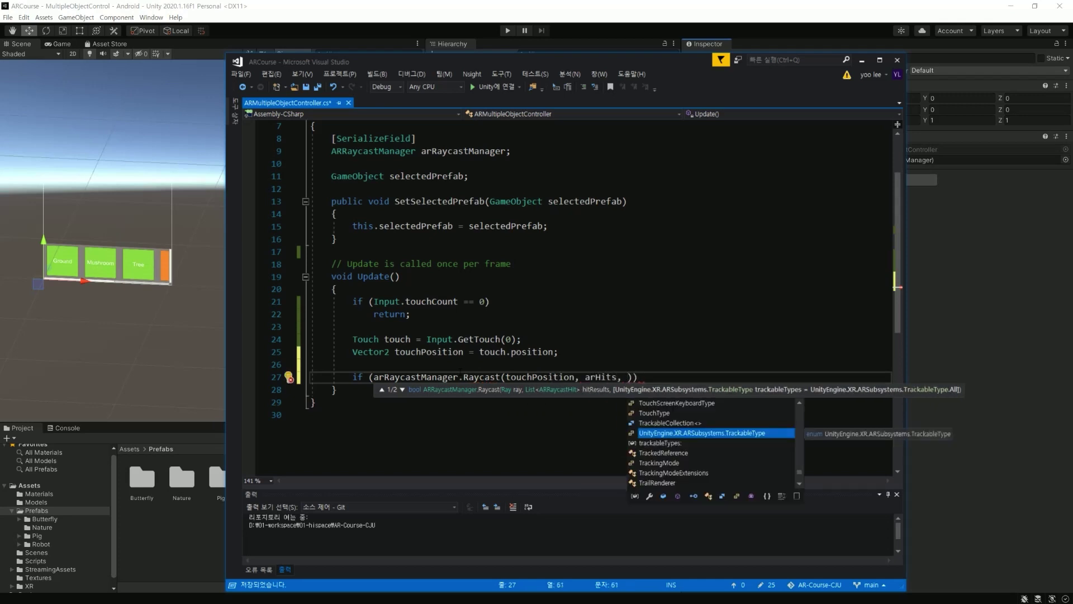
text(Track)
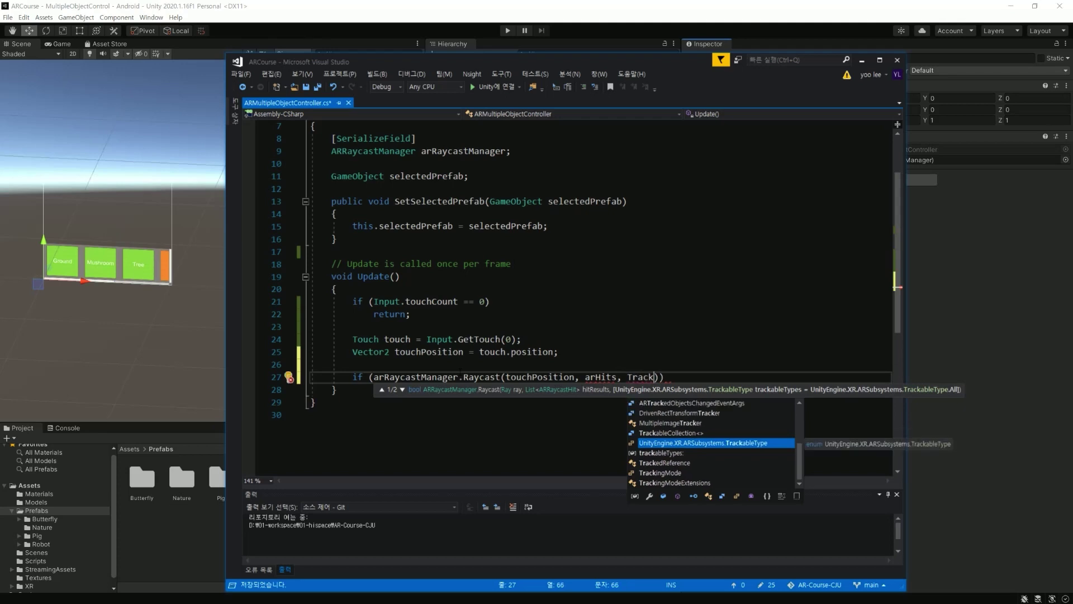
text(bleType.)
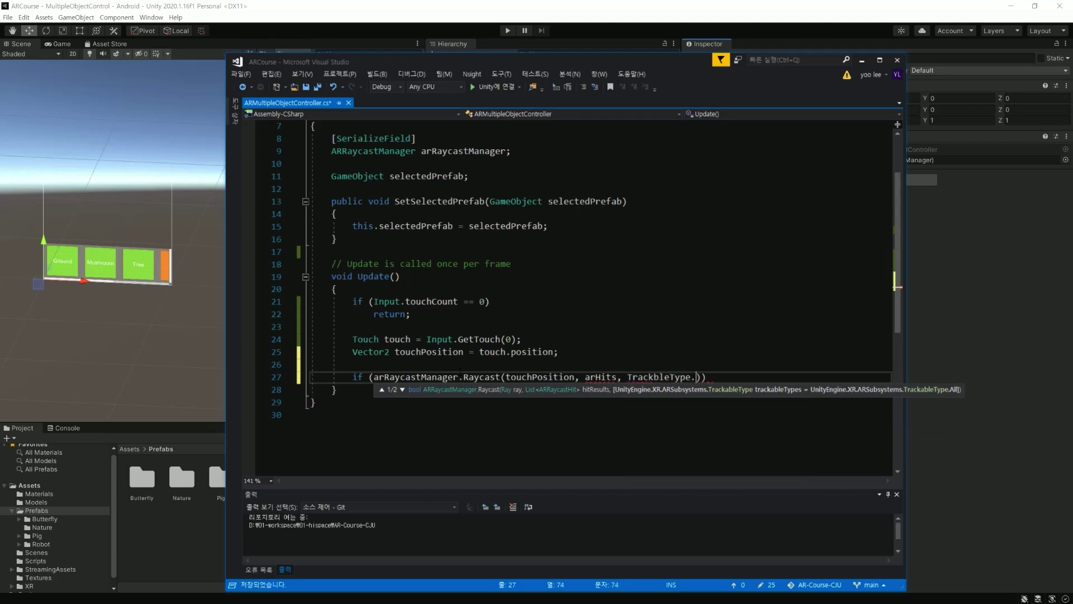
Step: Fix the TrackableType spelling with the ARSubsystems using and choose PlaneWithinPolygon
key(ctrl+period)
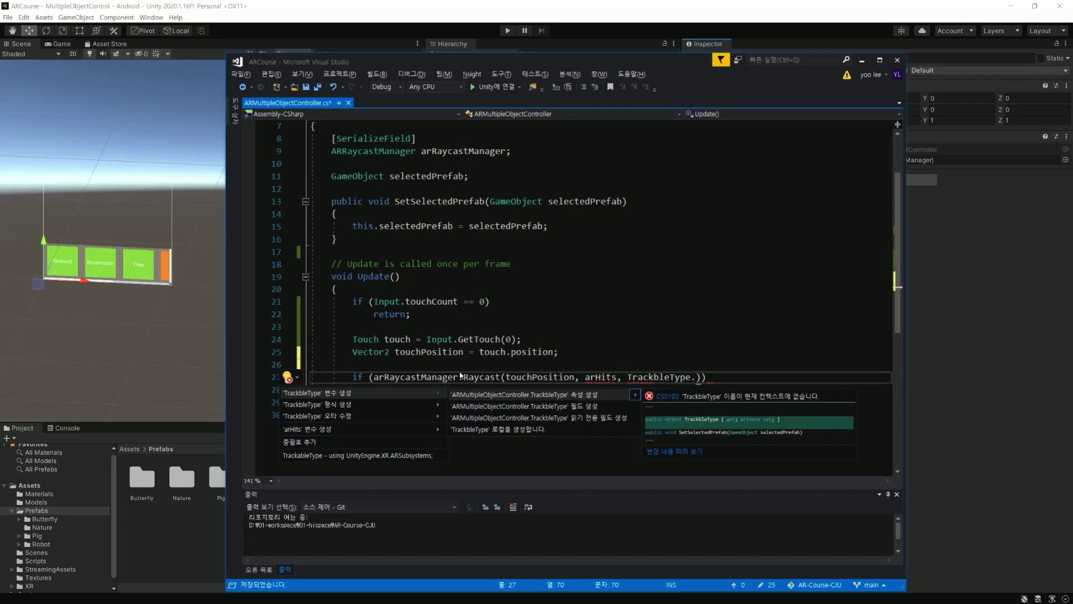
key(Down)
key(Down)
key(Down)
key(Down)
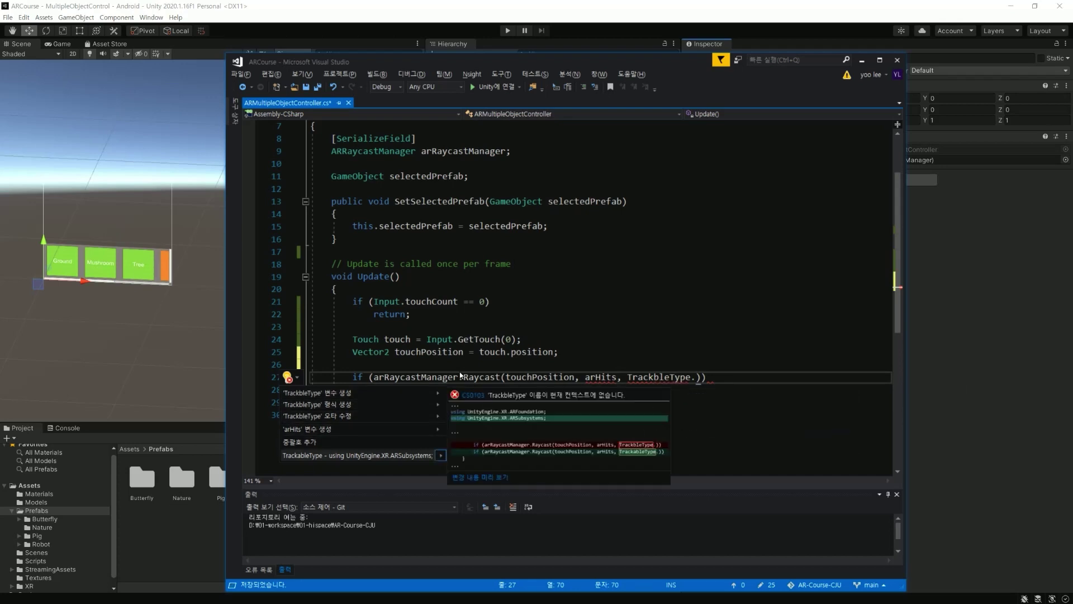
key(Return)
key(ctrl+space)
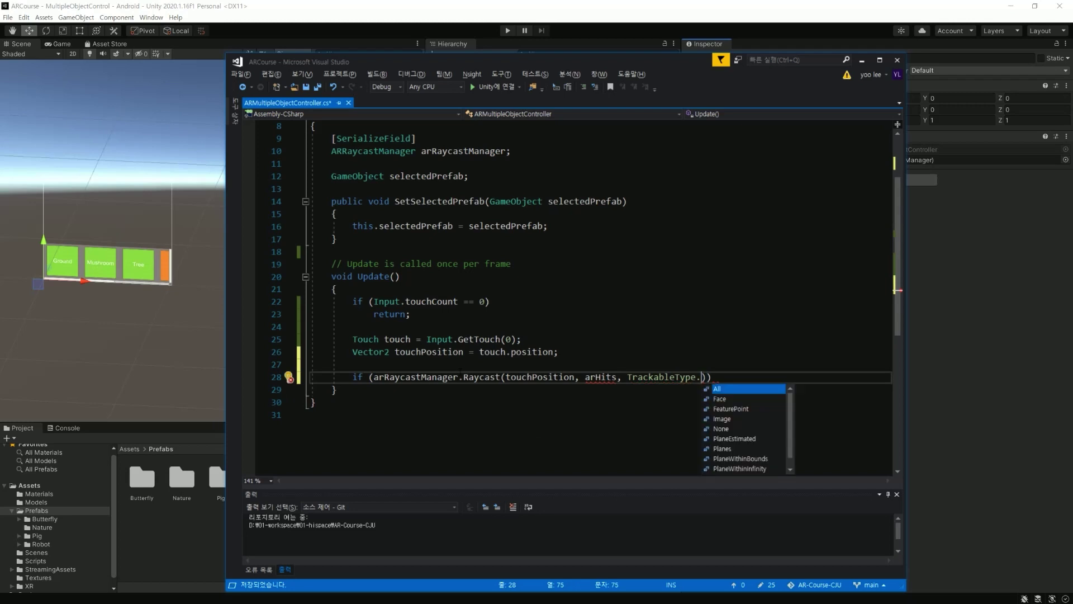
text(plane)
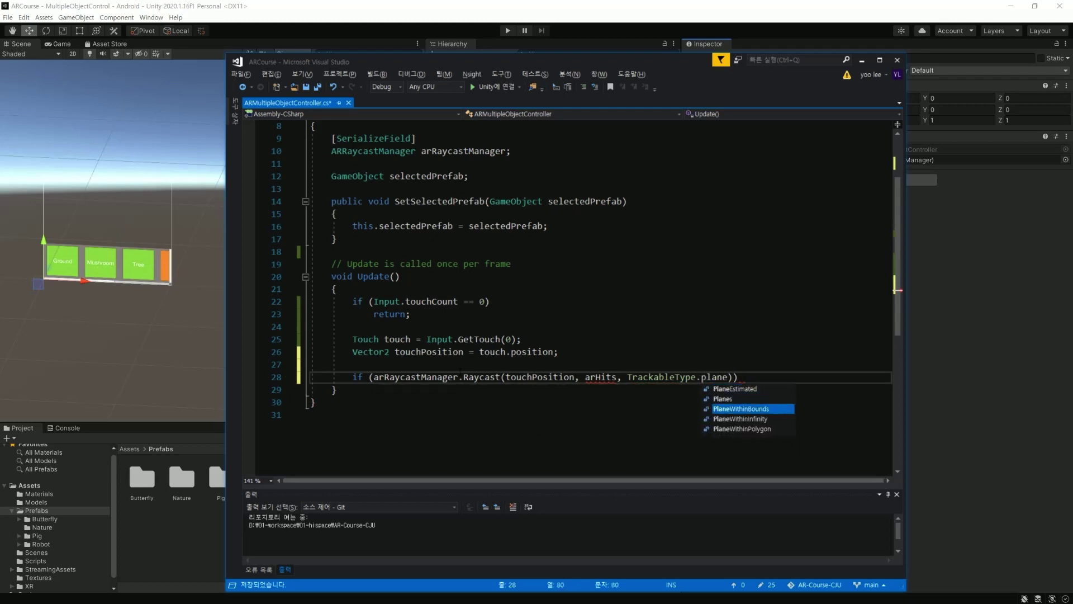
key(Down)
key(Down)
key(Tab)
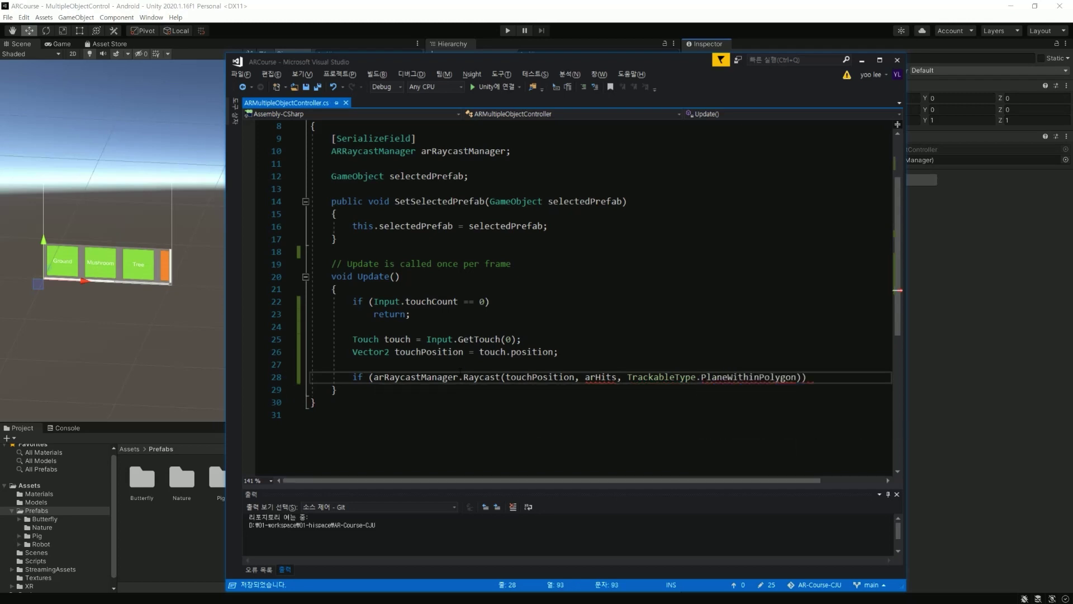
Step: Add a block under the raycast condition storing Pose hitPose = arHits[0].pose
key(Return)
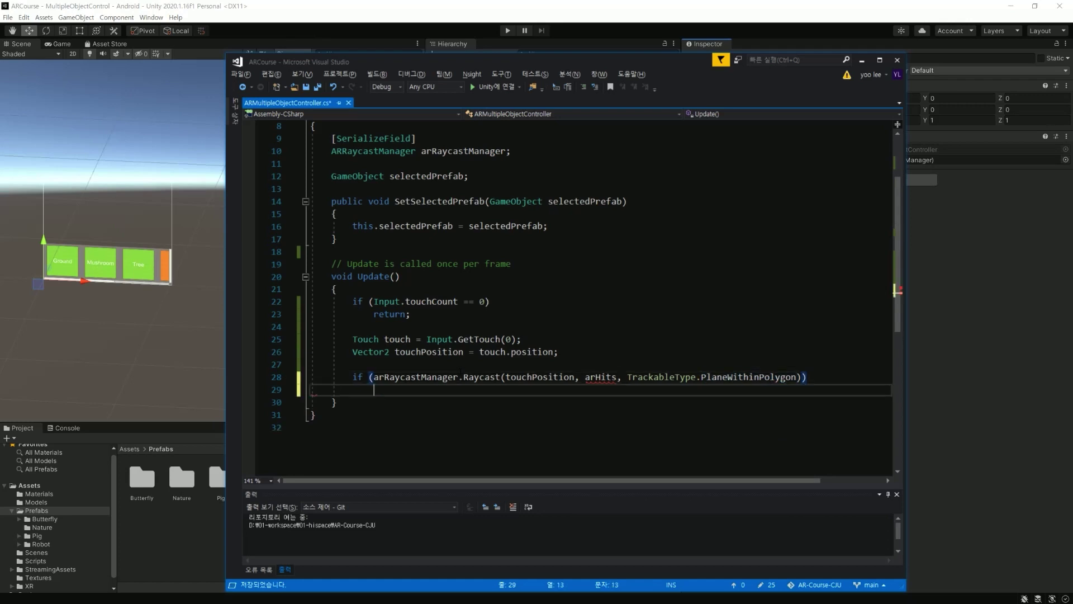
text({)
key(Return)
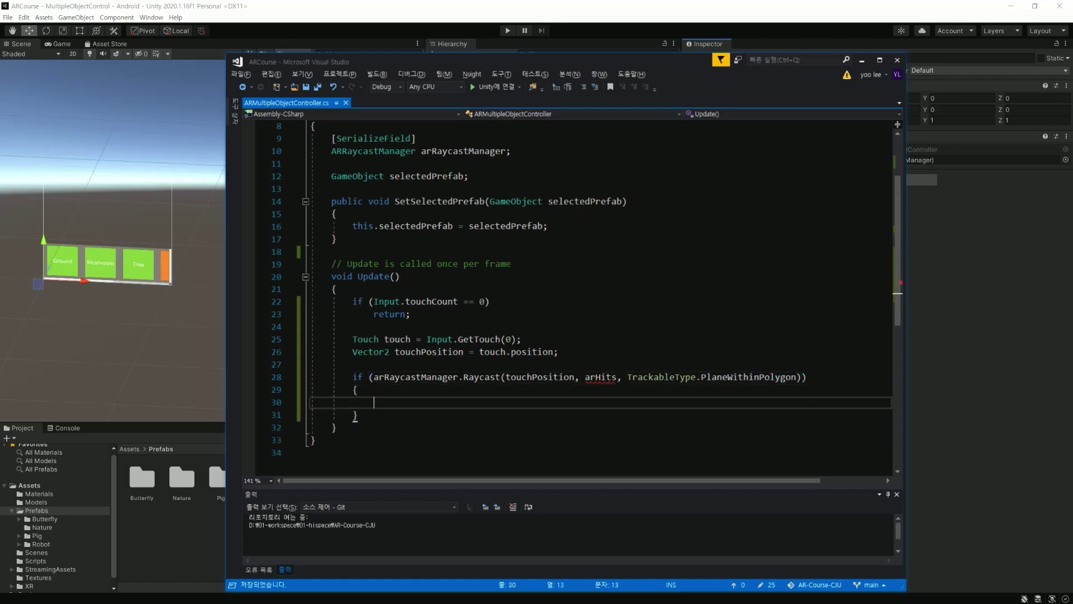
text(Pose hitP)
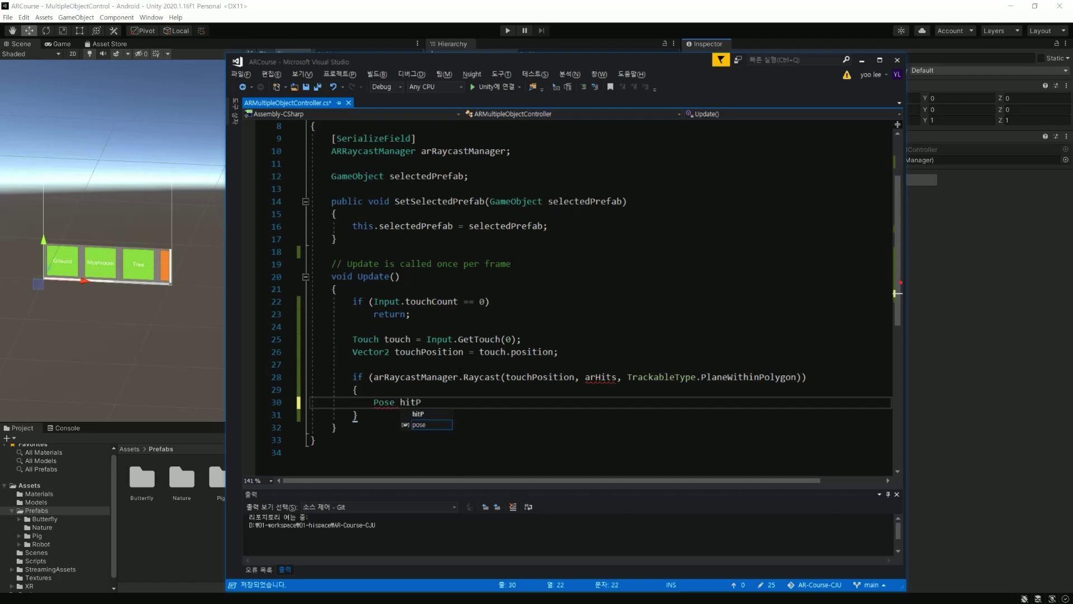
text(ose = arHits)
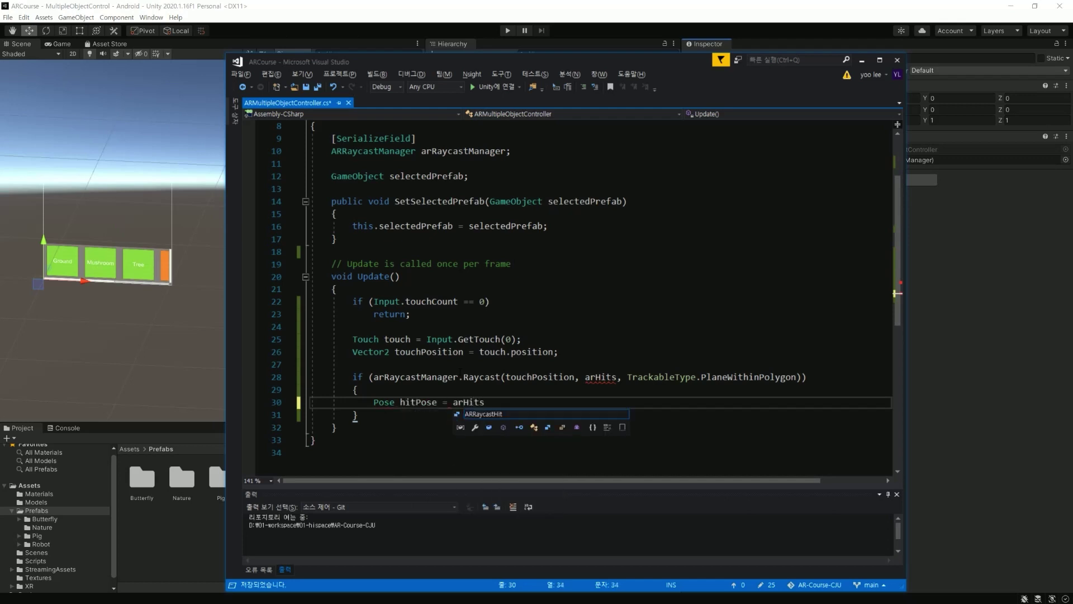
text([0].pose;)
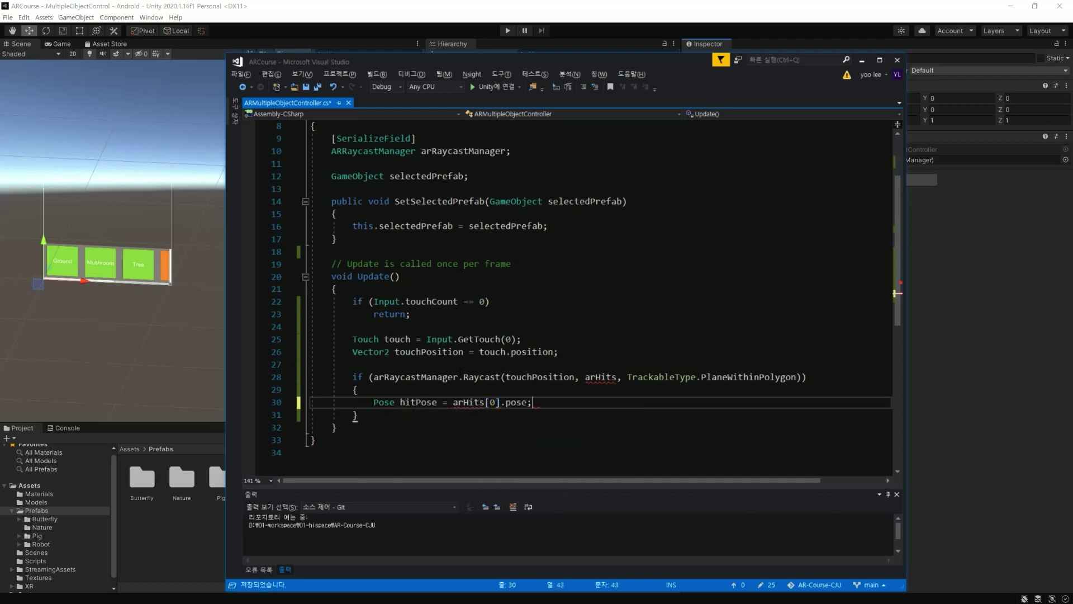
key(ctrl+s)
Step: Start declaring a private static List<ARRaycastHit> arHits field below selectedPrefab
click(614, 377)
scroll(614, 377, up, 2)
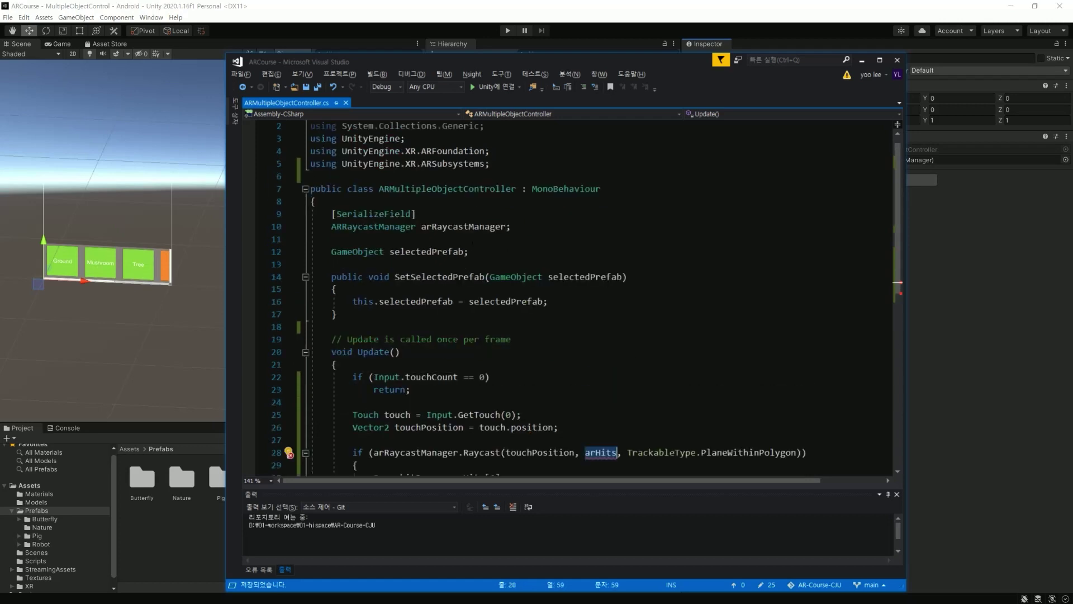
click(508, 251)
key(Return)
key(Return)
text(private st)
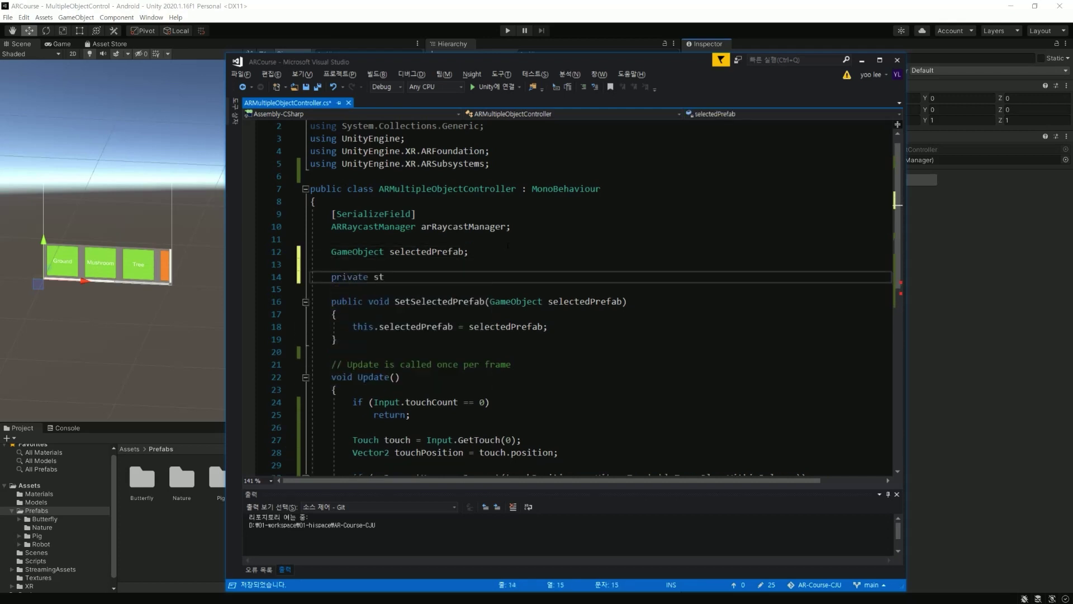
text(atic List<ARRa>)
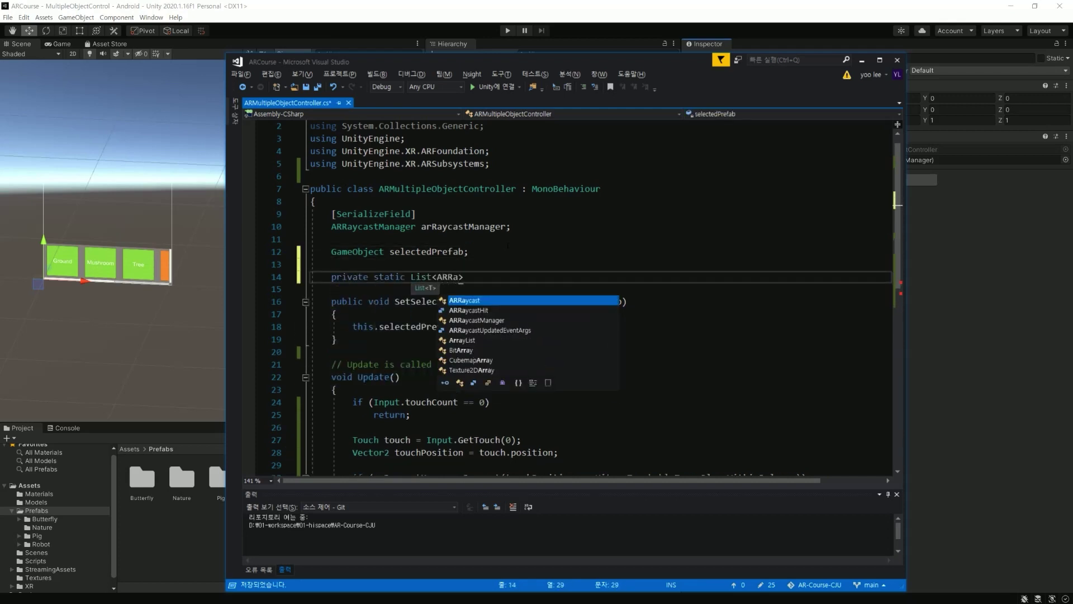
text(castHit>)
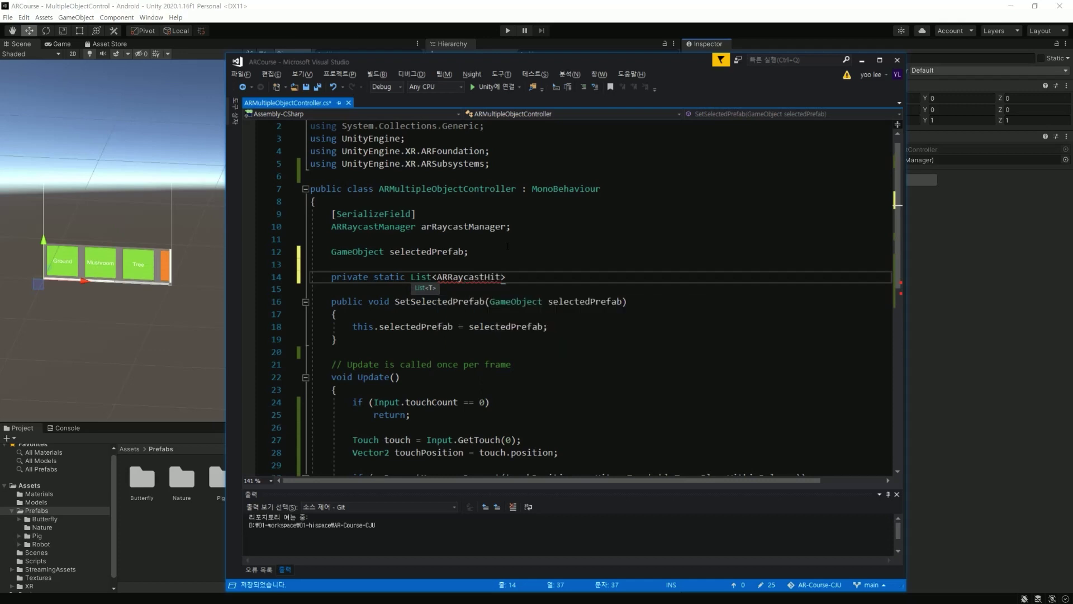
text( arHits = new )
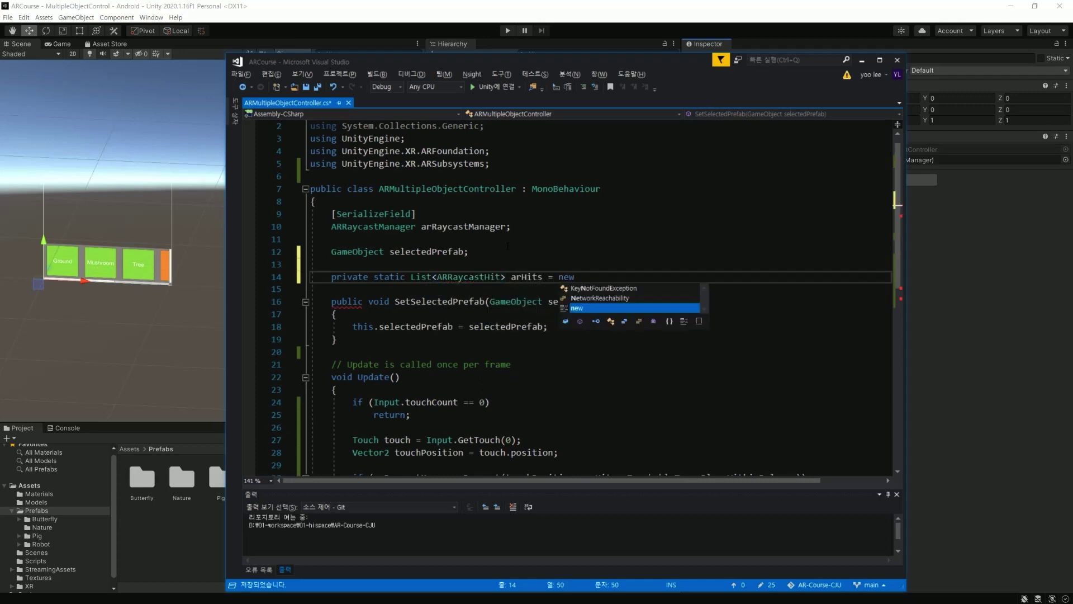
text(List<ARRay)
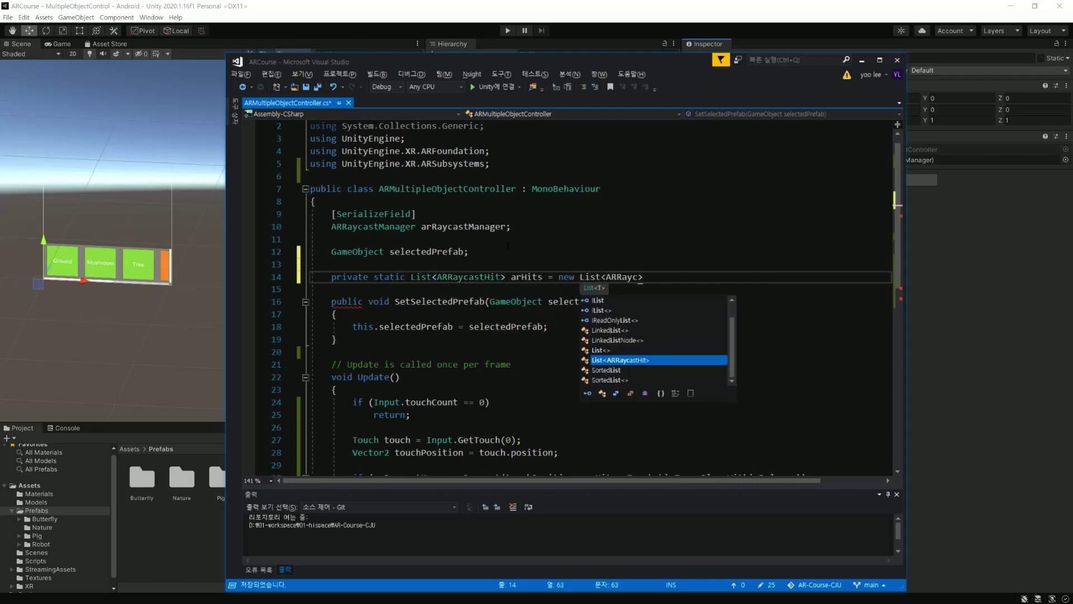
text(castHit>())
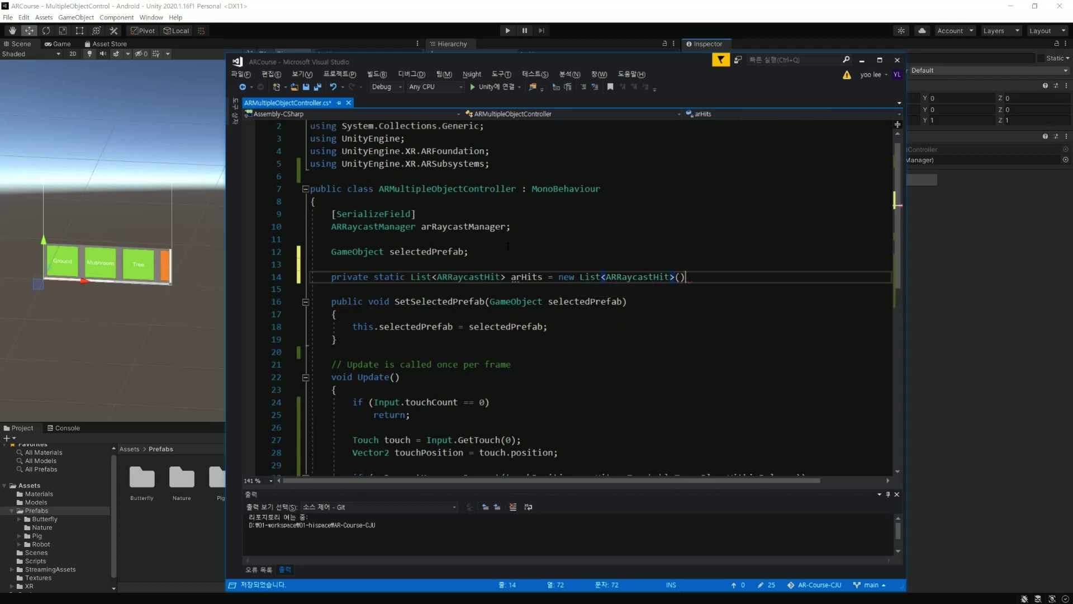
text(;)
Step: Check where the new arHits field is used in Update, ending at the hitPose line
click(527, 277)
key(ctrl+shift+Down)
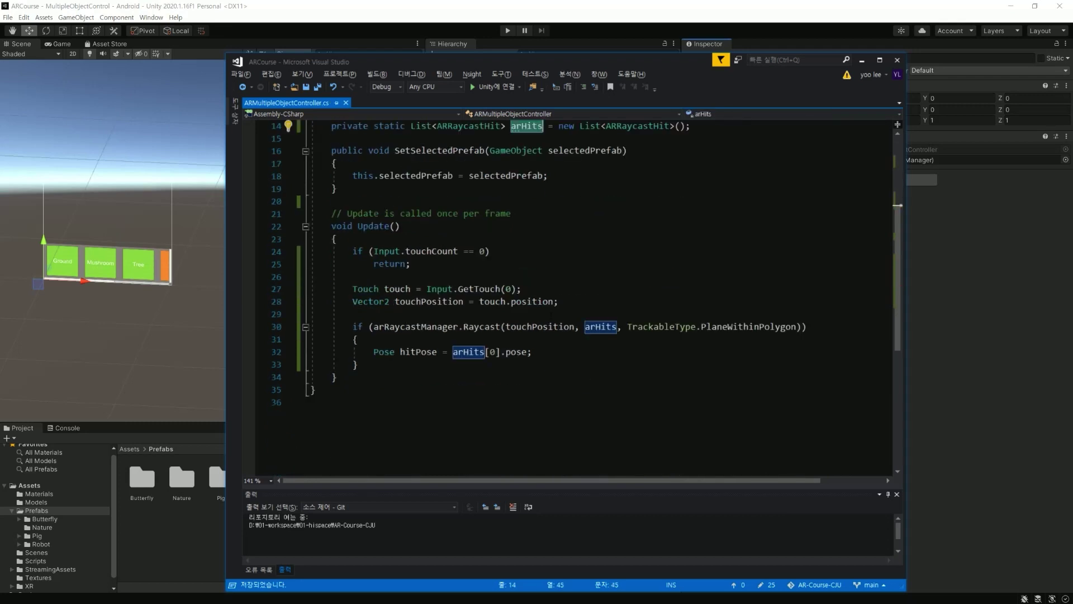
click(594, 276)
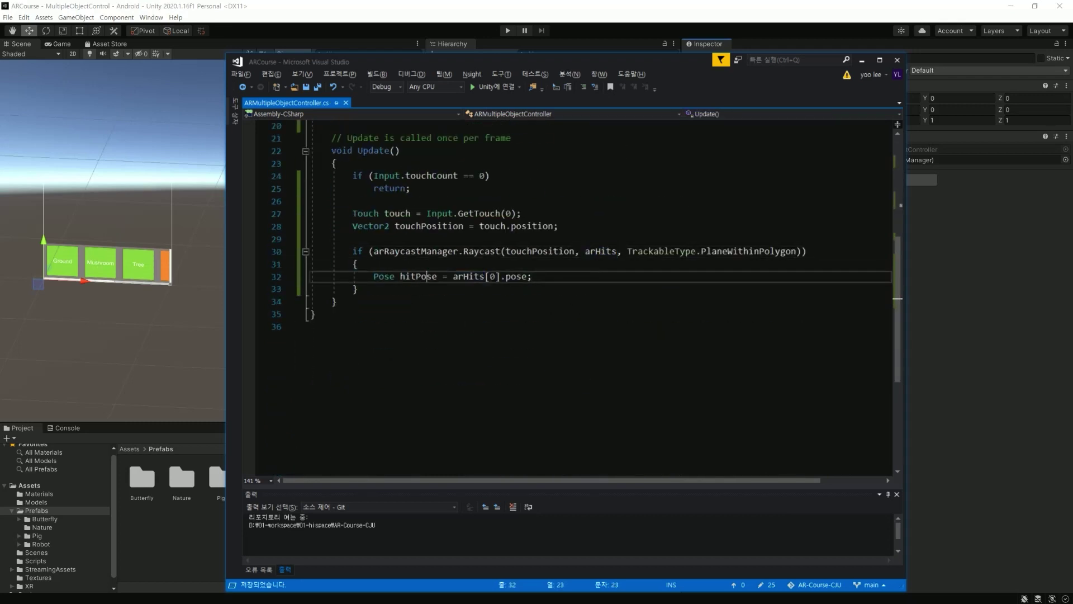
click(557, 279)
Step: Begin an Instantiate call with selectedPrefab as its first argument
key(Return)
text(Inst)
key(Tab)
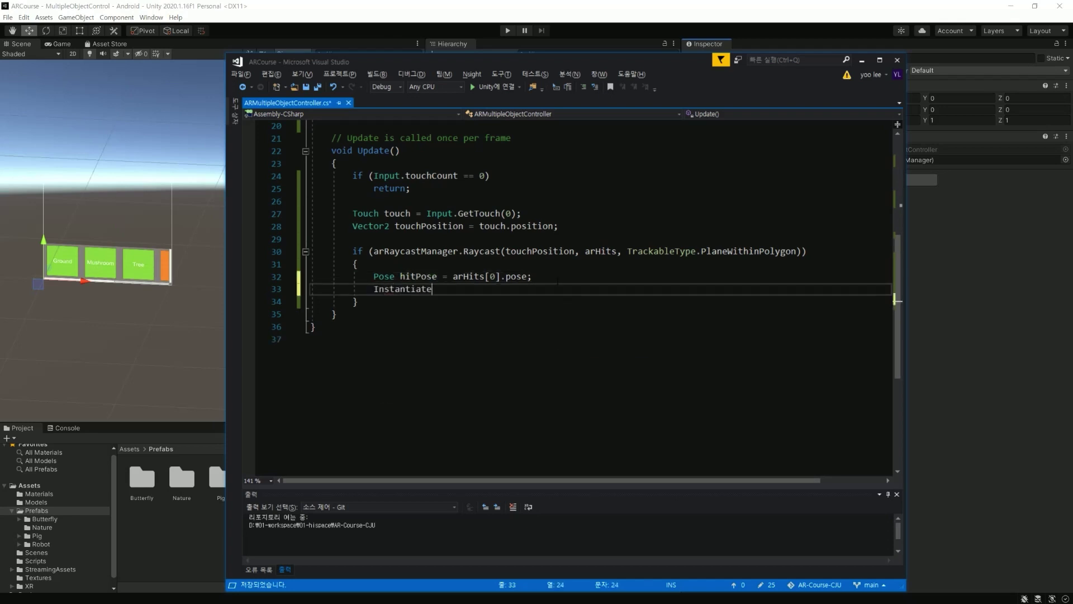
text(()
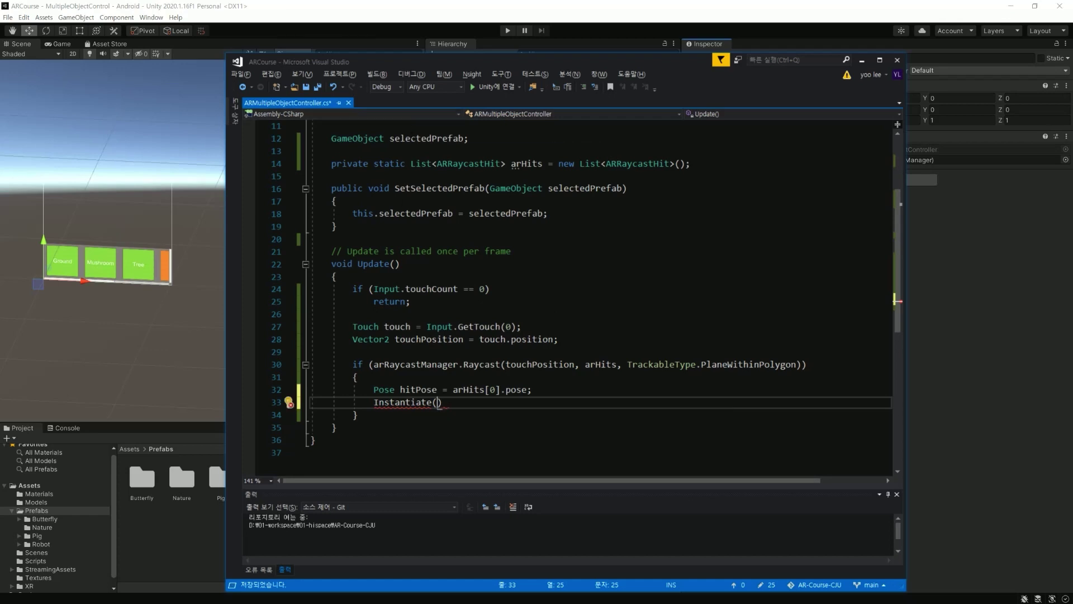
double_click(412, 140)
key(ctrl+c)
click(437, 402)
key(ctrl+v)
key(ctrl+s)
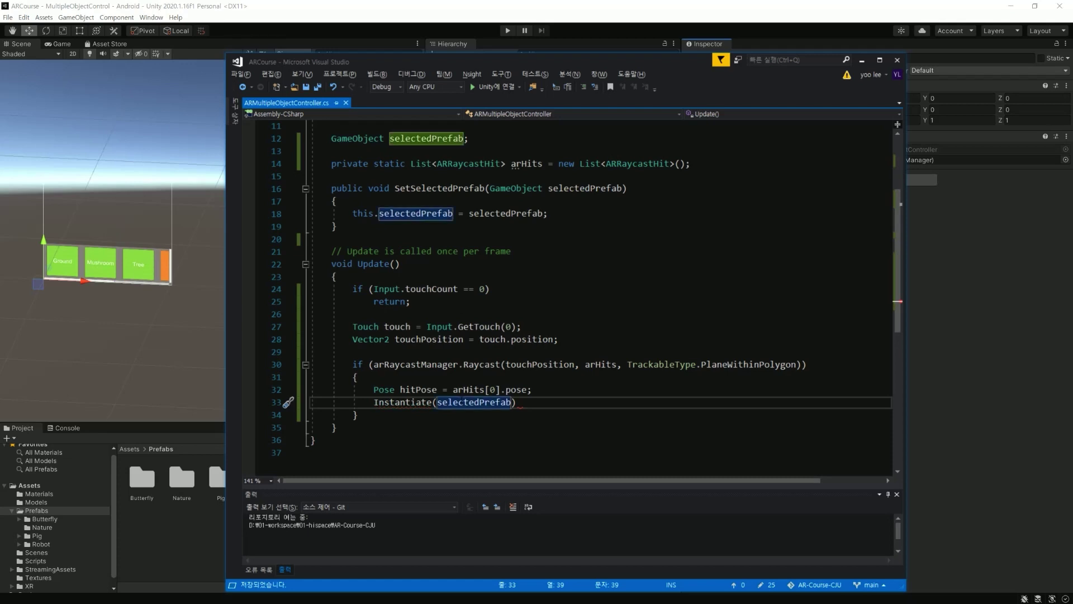
Step: Complete Instantiate with hitPose.position and hitPose.rotation and save the script
text(, )
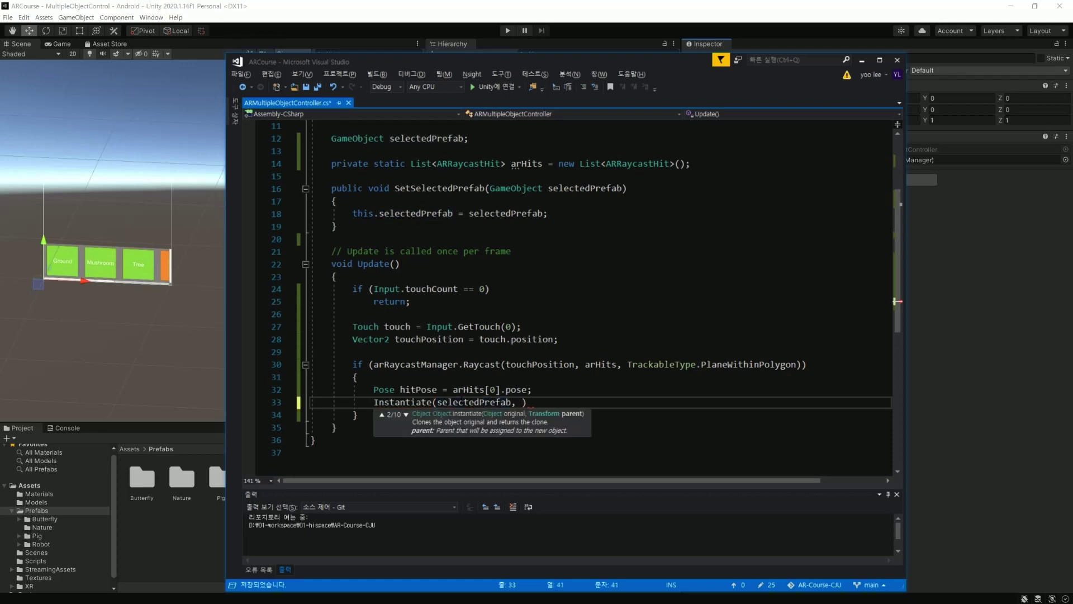
text(hitPose.po)
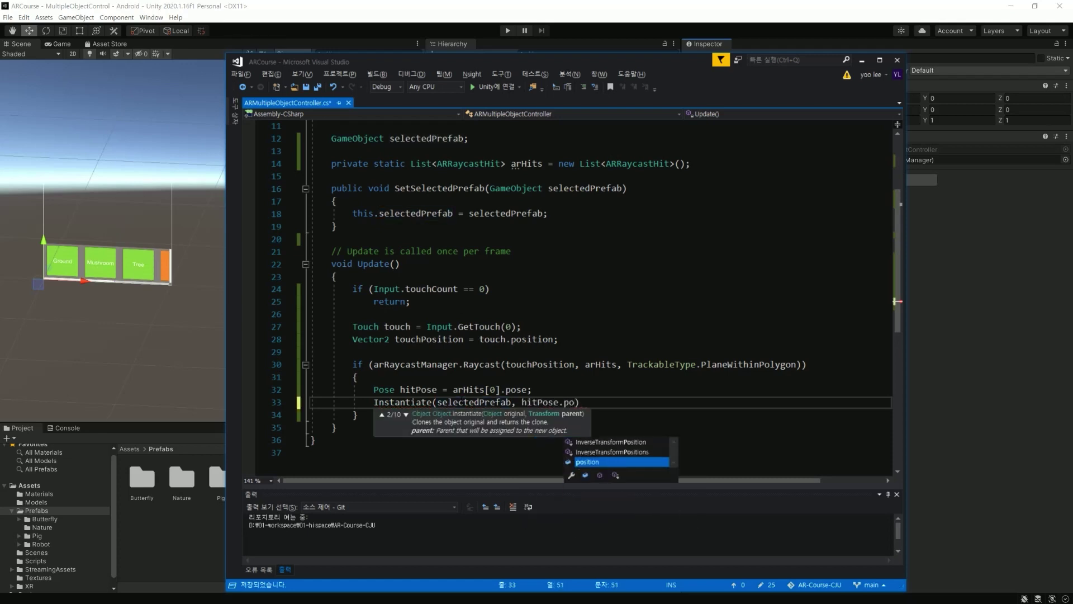
text(sition, hitPose.)
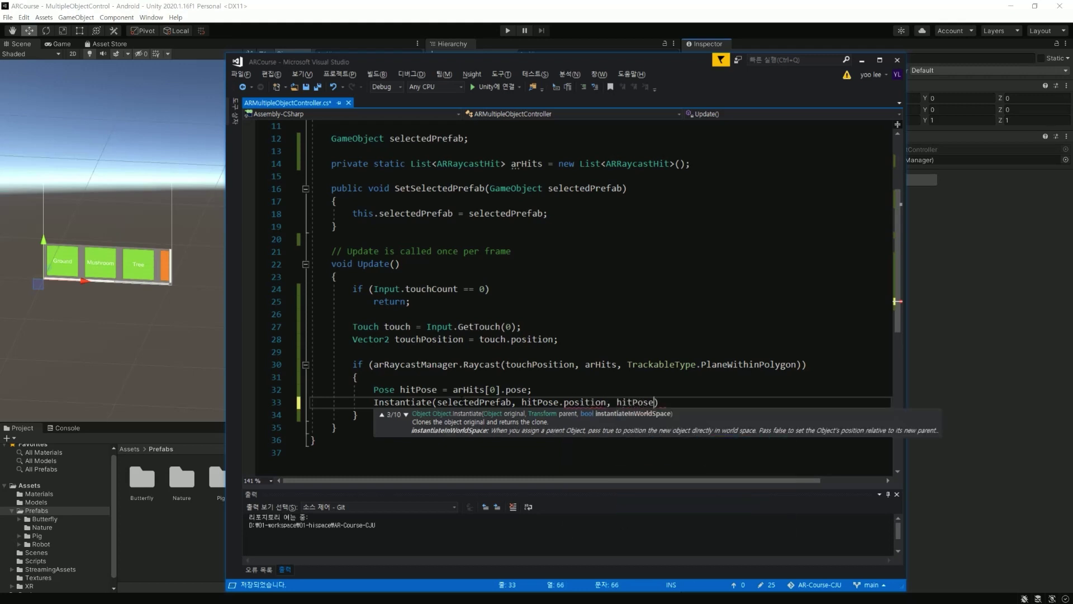
text(rot)
key(Tab)
text();)
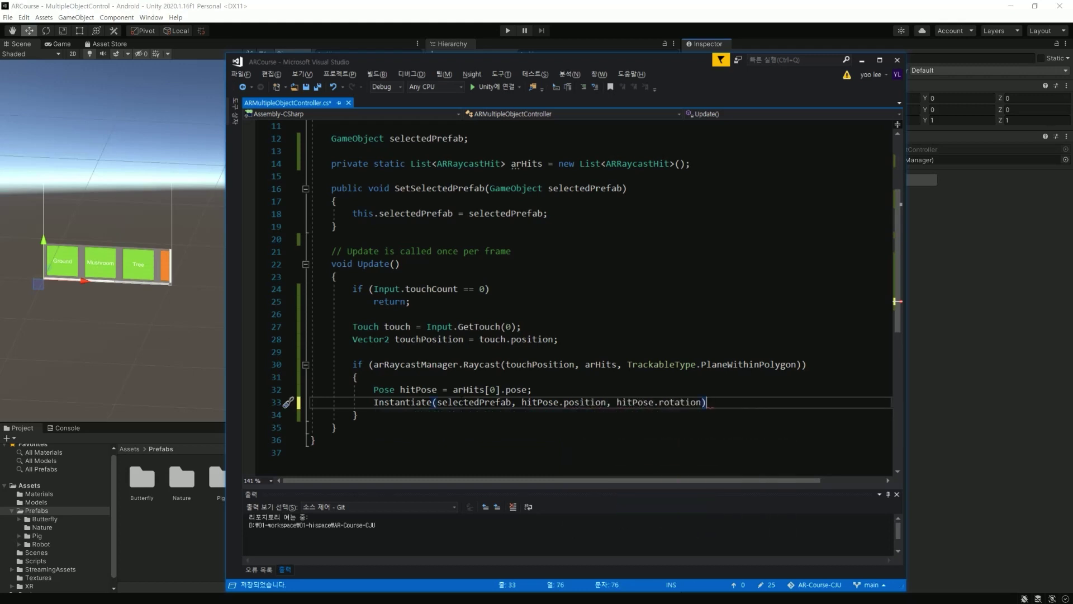
key(ctrl+s)
scroll(486, 441, up, 1)
double_click(475, 440)
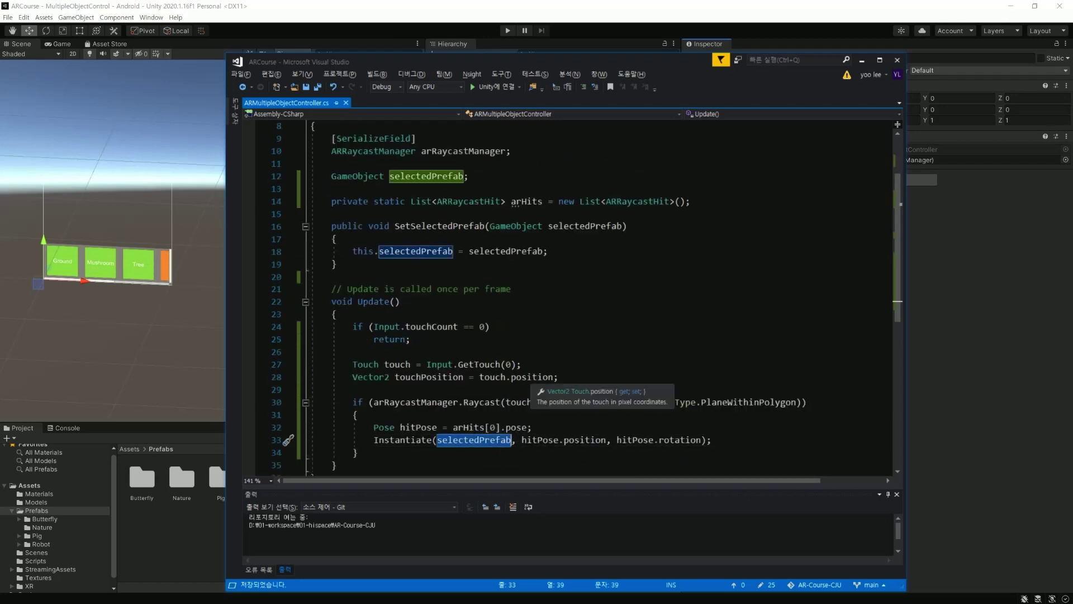
click(331, 213)
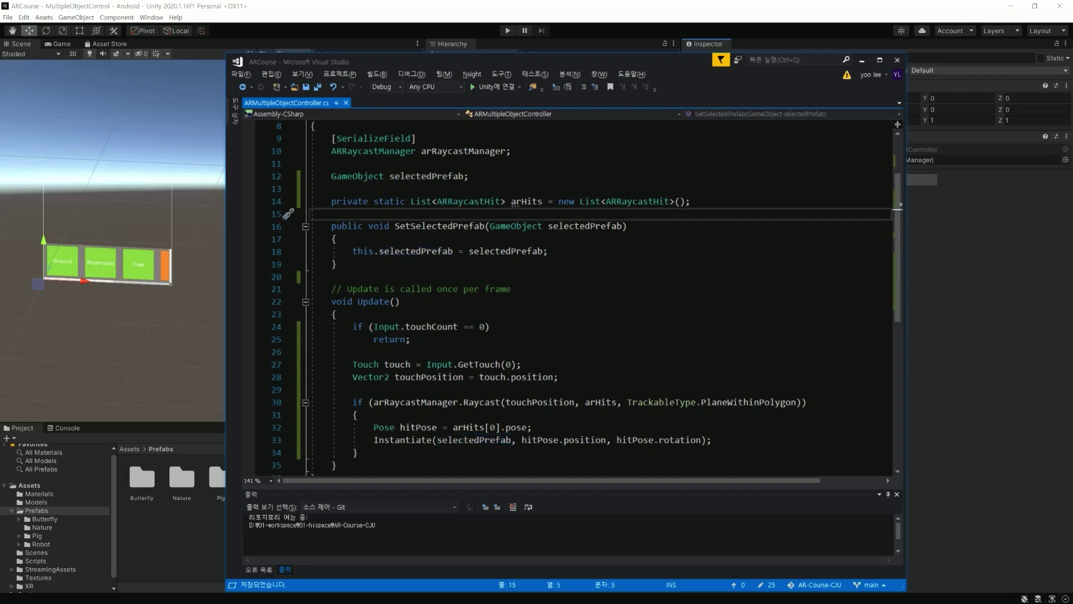
Step: Tidy the blank lines below arHits and make room after SetSelectedPrefab
key(Return)
key(Return)
key(Up)
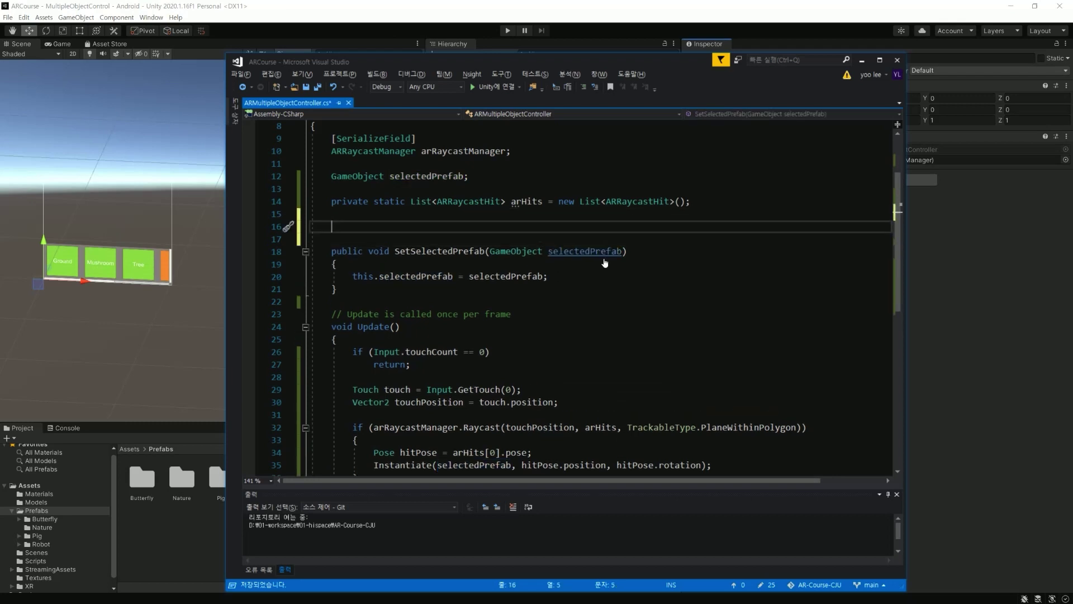
key(ctrl+space)
key(Escape)
key(Up)
key(Delete)
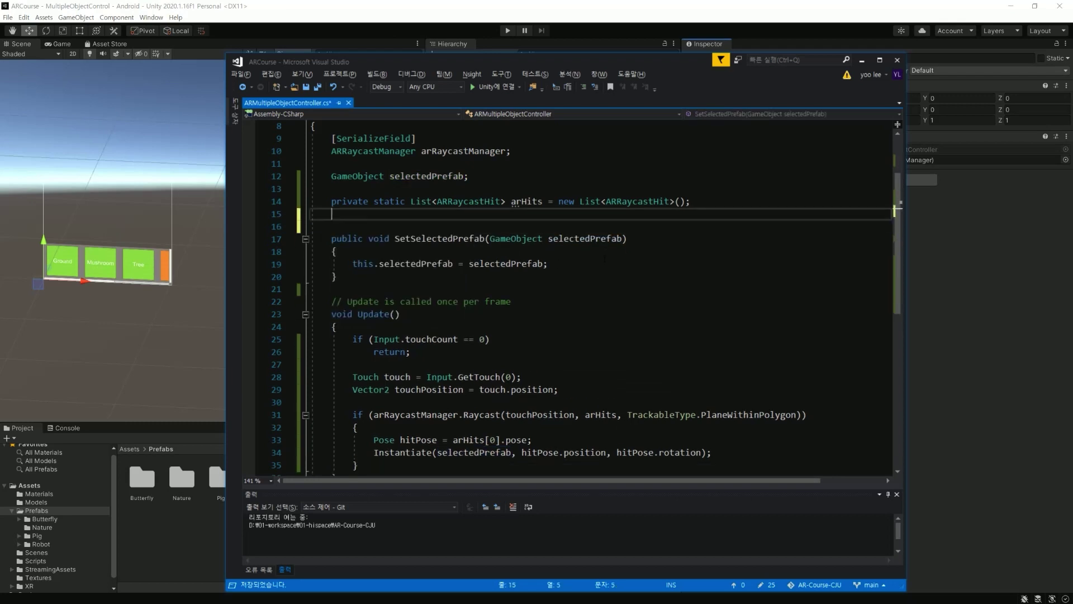
key(Delete)
key(Down)
key(Down)
key(Down)
key(Down)
key(End)
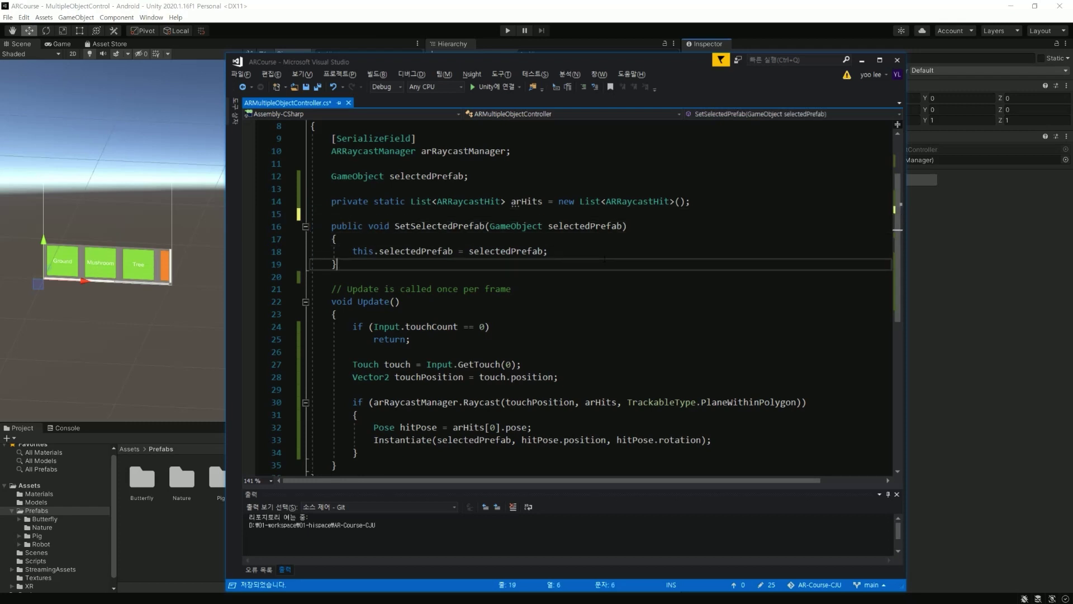
key(Return)
key(Return)
Step: Add Awake() setting selectedPrefab = arRaycastManager.raycastPrefab
text(awa)
key(Return)
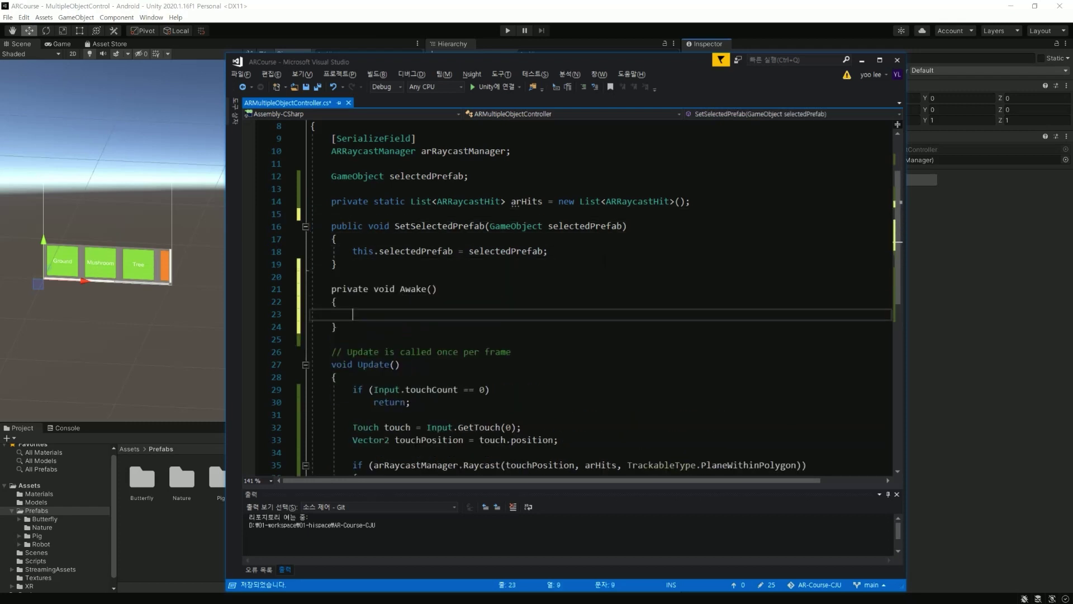
text(selectedPrefab)
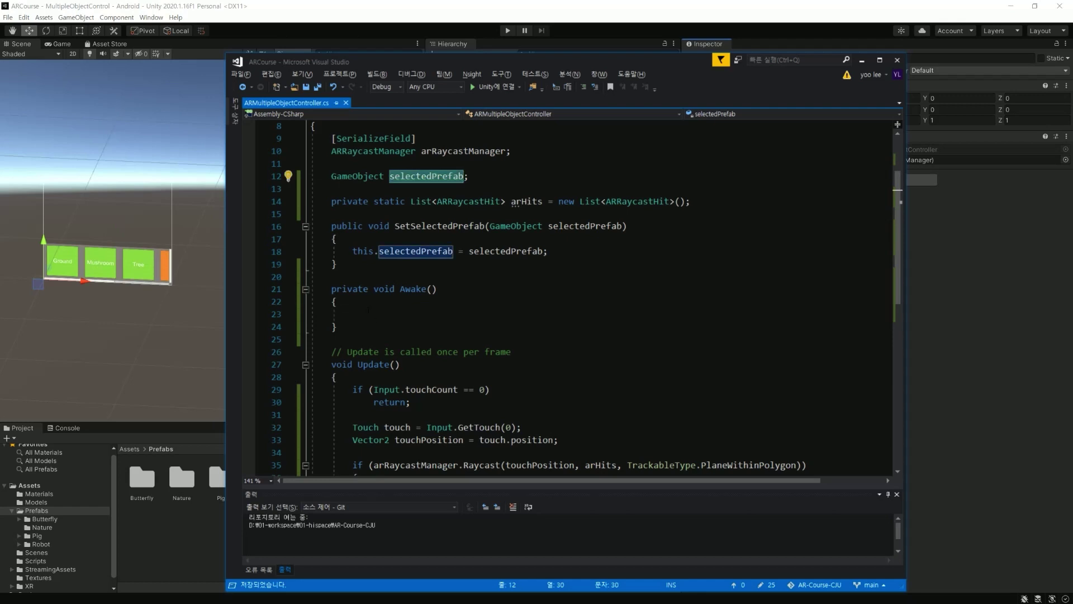
text( = )
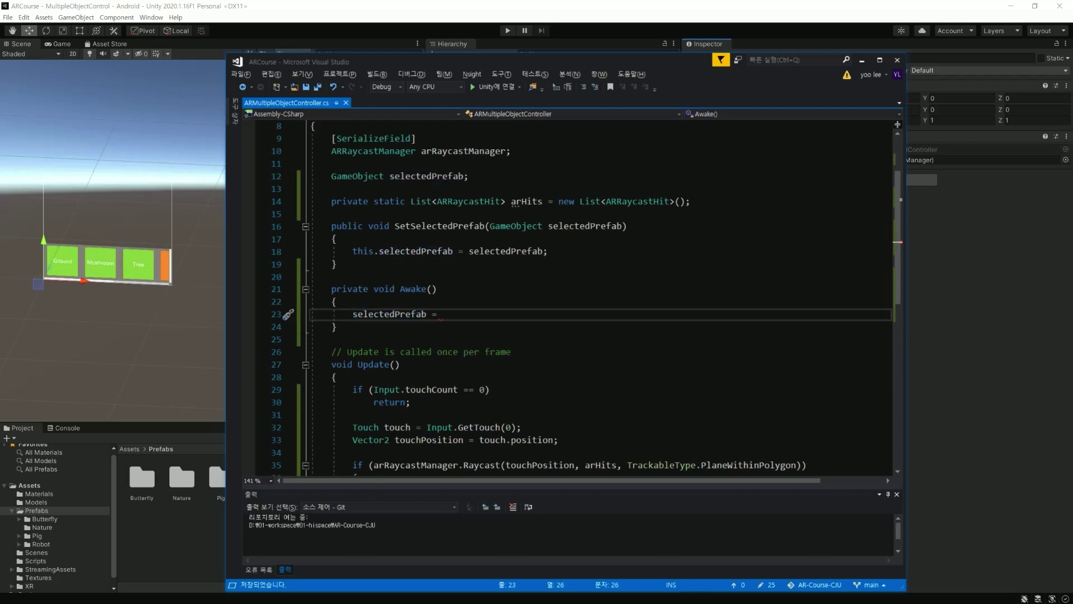
text(arRa)
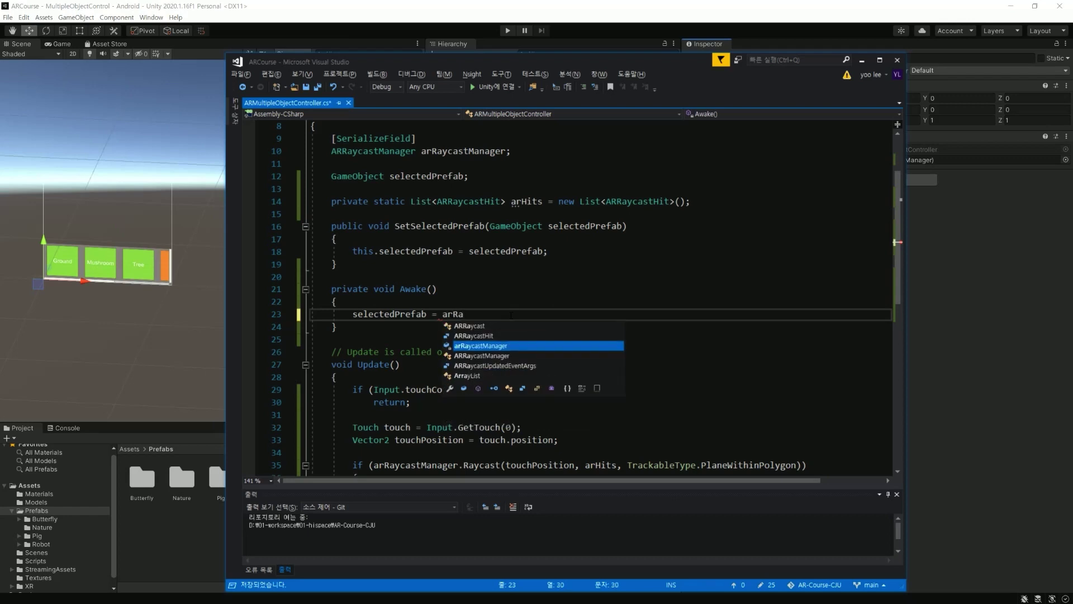
key(Tab)
text(.r)
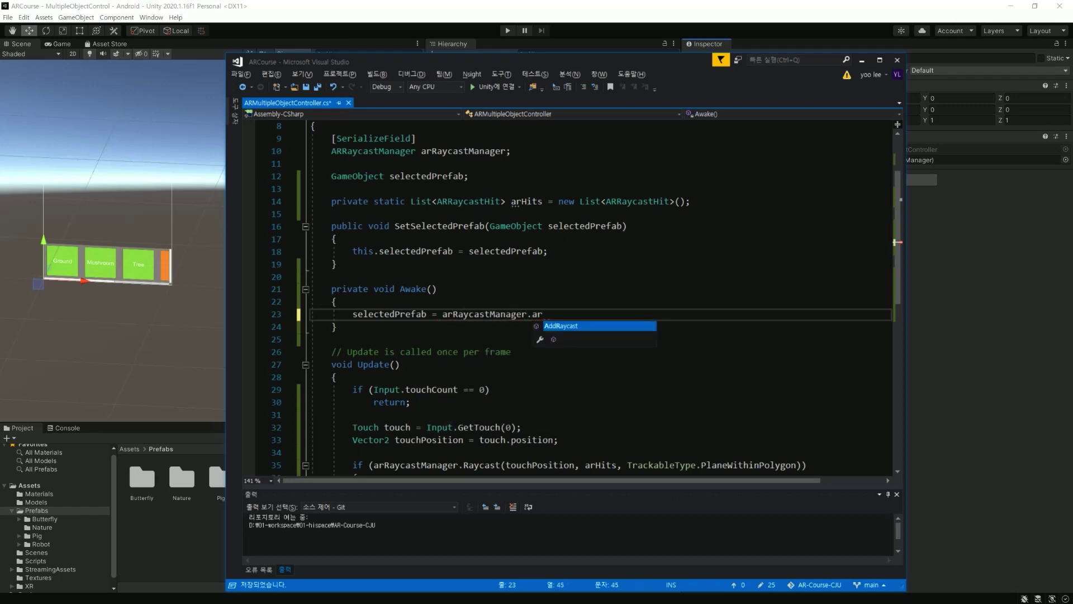
text(ayc)
key(Tab)
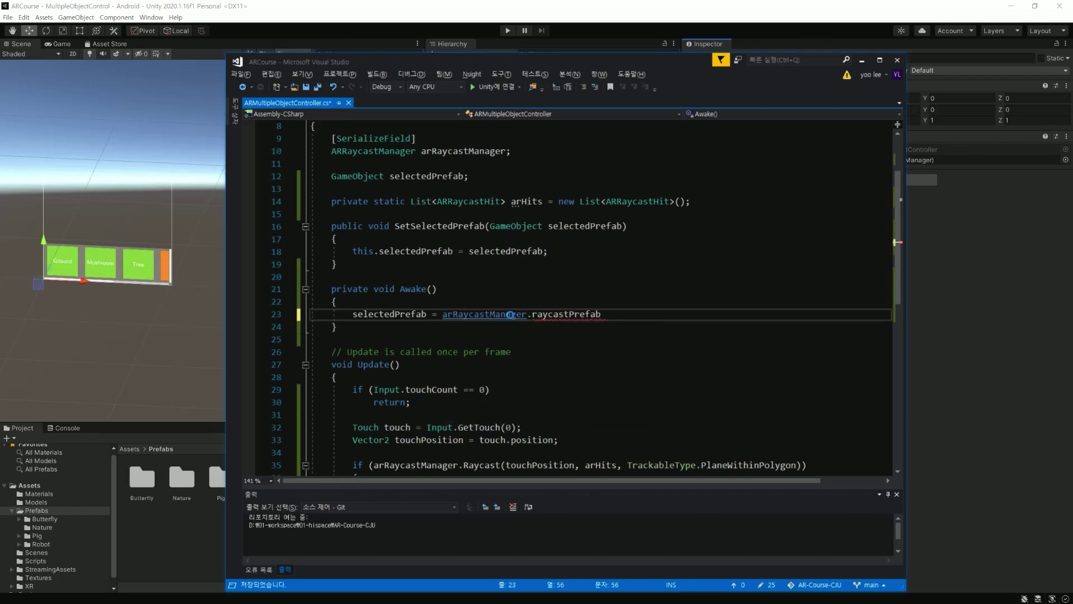
text(;)
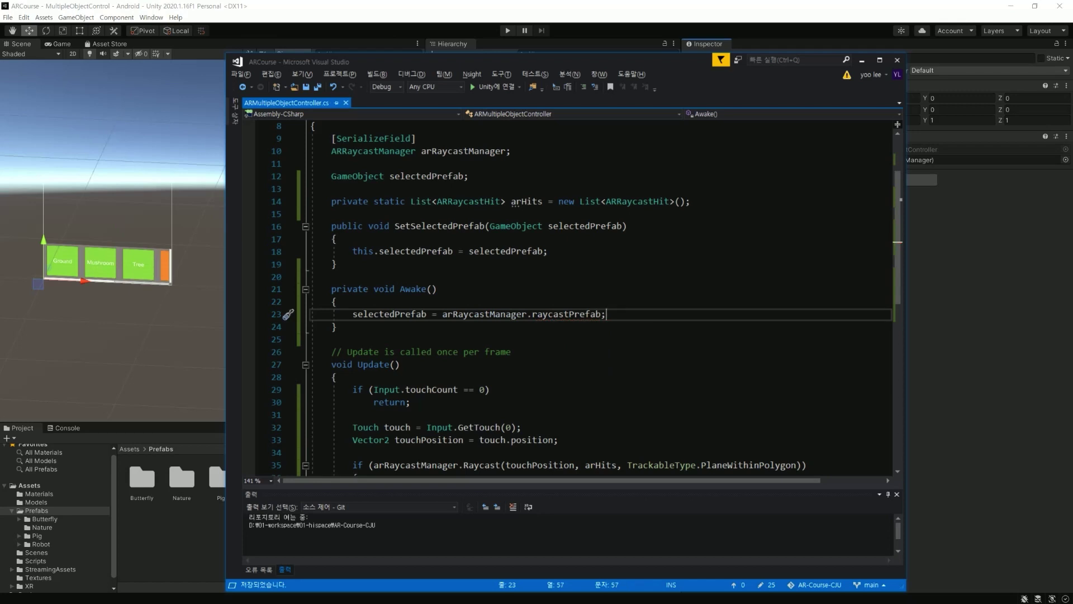
key(Down)
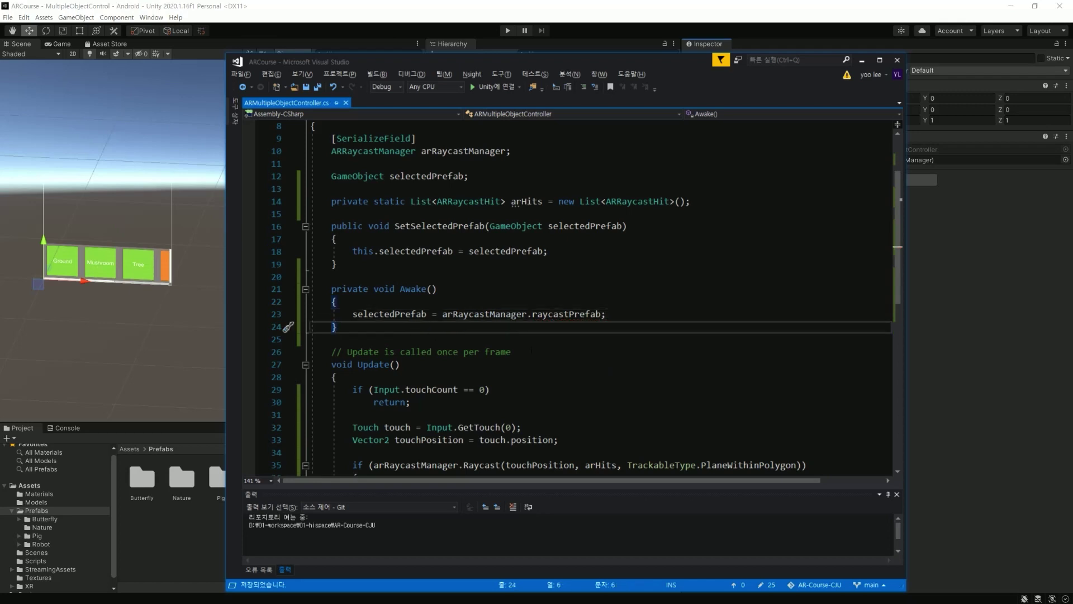
click(530, 351)
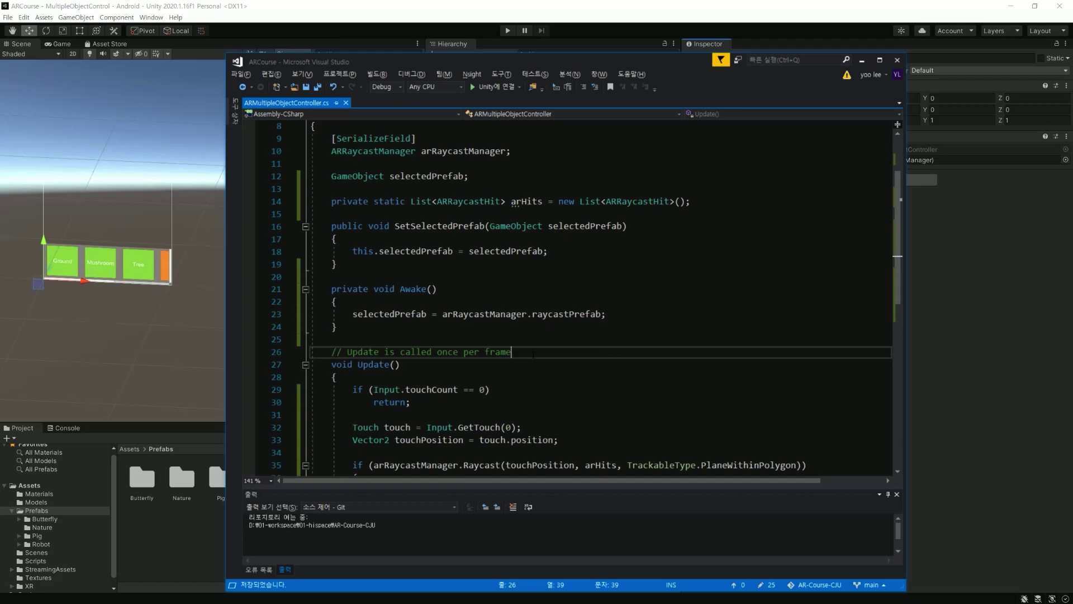
Step: Delete the 'Update is called once per frame' comment and enlarge the editor to review the code
drag(533, 354, 334, 340)
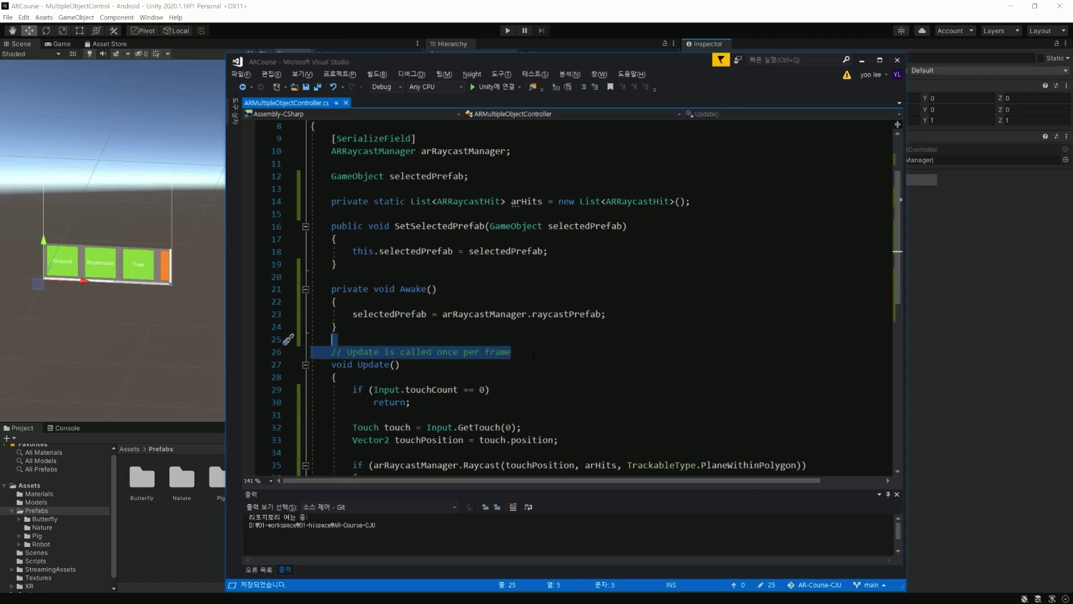
key(BackSpace)
key(BackSpace)
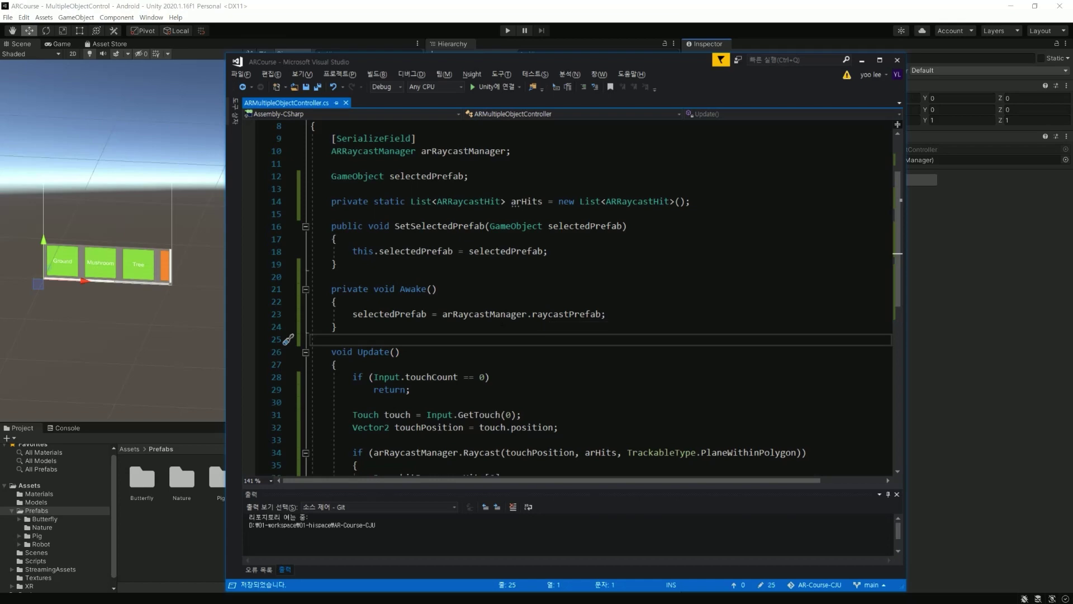
key(super+shift+Up)
click(338, 174)
scroll(559, 280, up, 2)
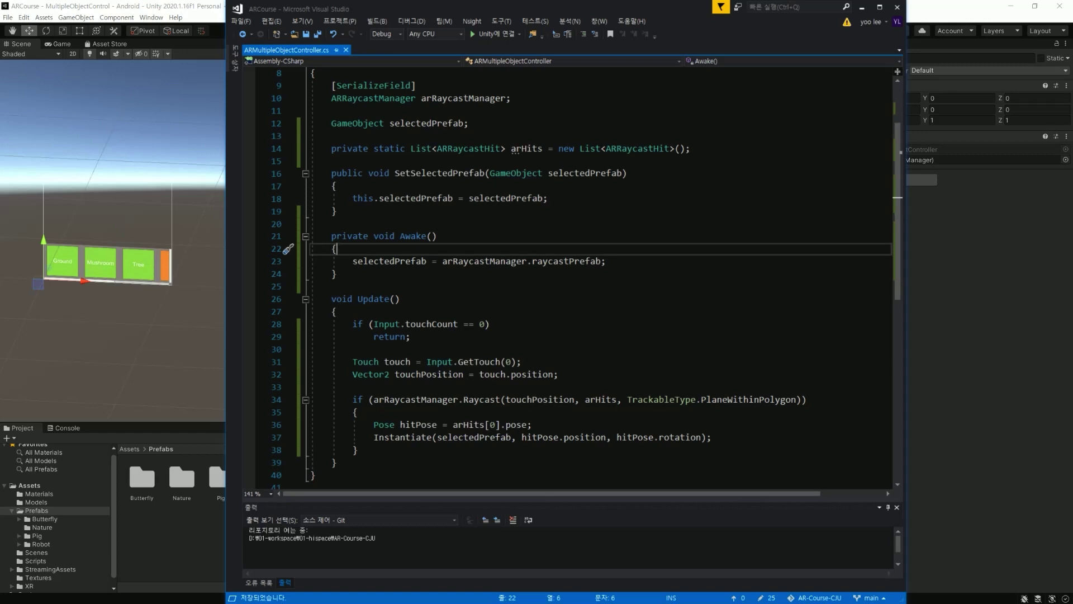
click(453, 450)
click(479, 425)
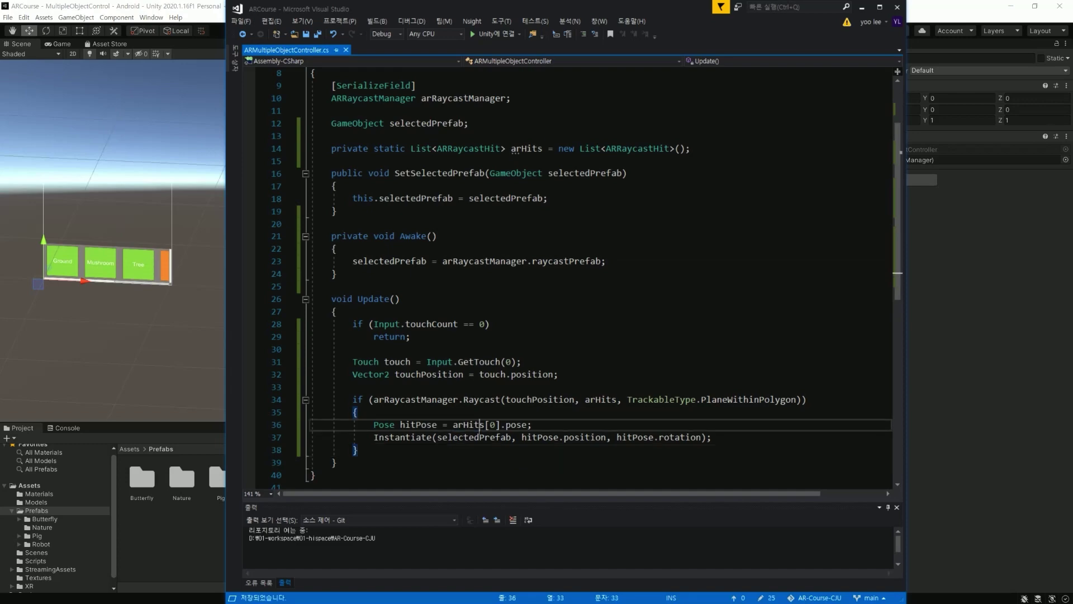
Step: Switch to Unity so the script recompiles and the build succeeds
click(176, 559)
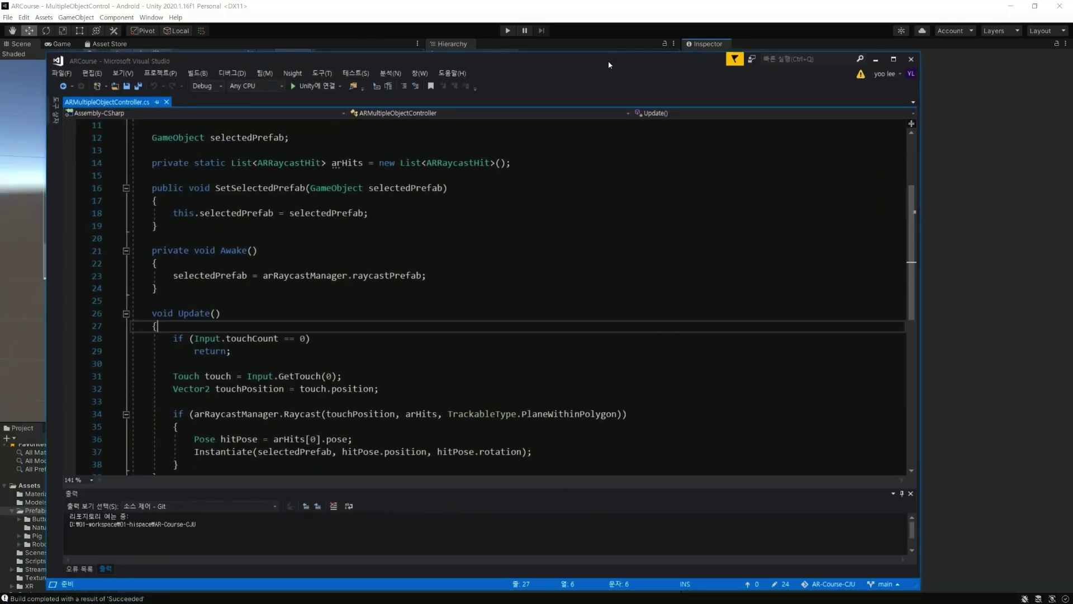
Step: Maximize the editor and add blank lines after Update's closing brace
drag(608, 60, 766, 64)
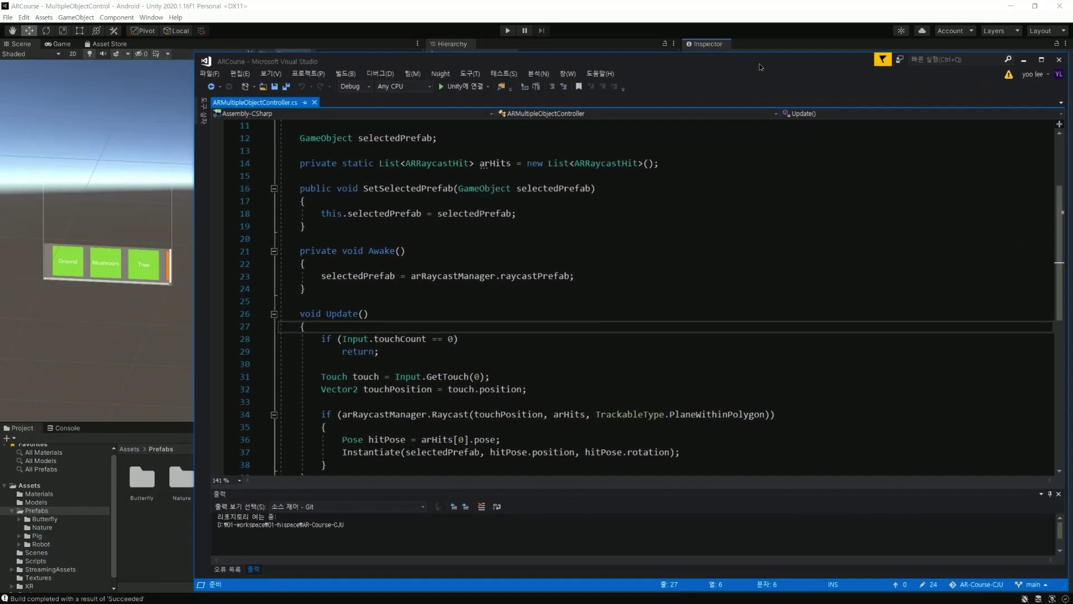
double_click(759, 63)
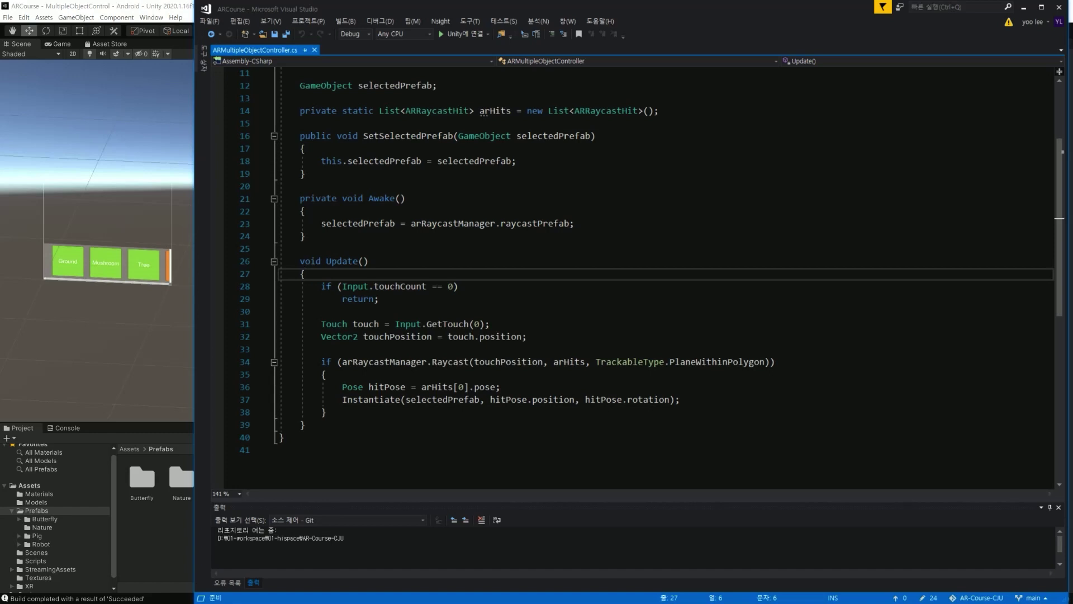
click(382, 414)
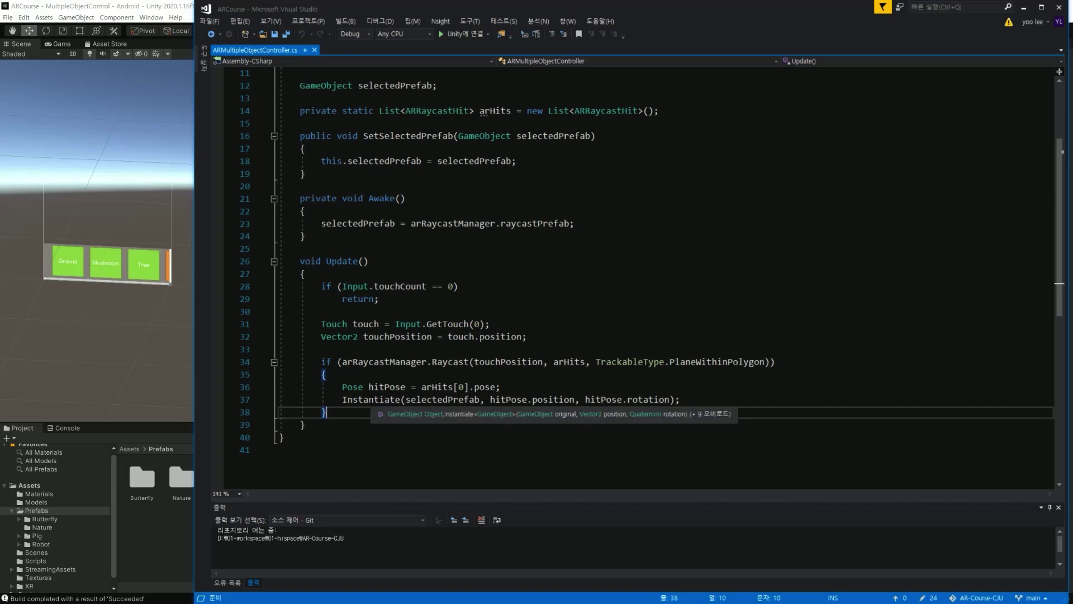
click(474, 387)
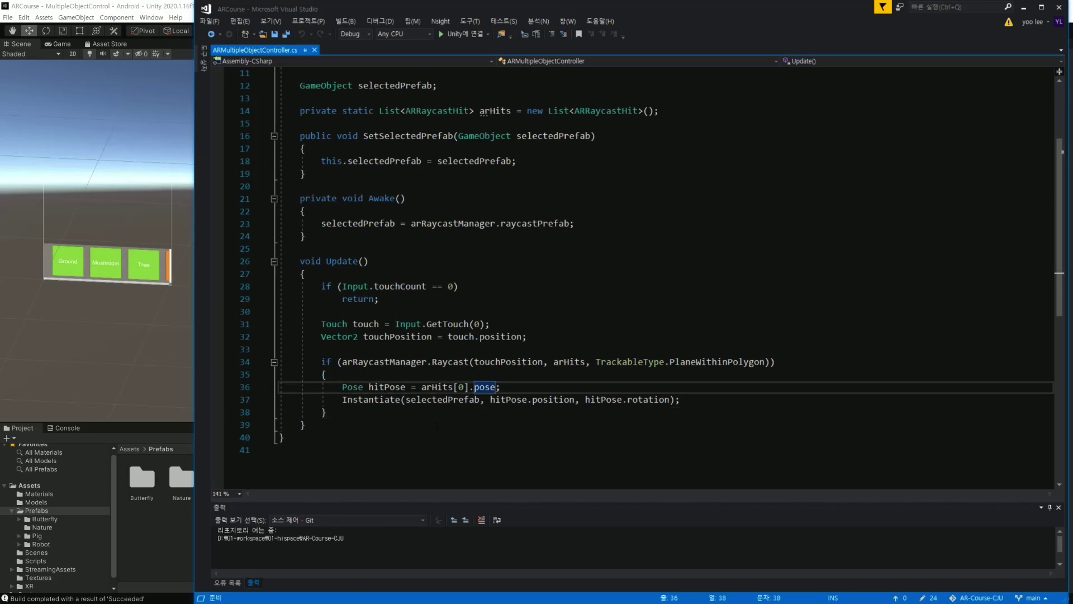
click(435, 424)
key(Return)
key(Return)
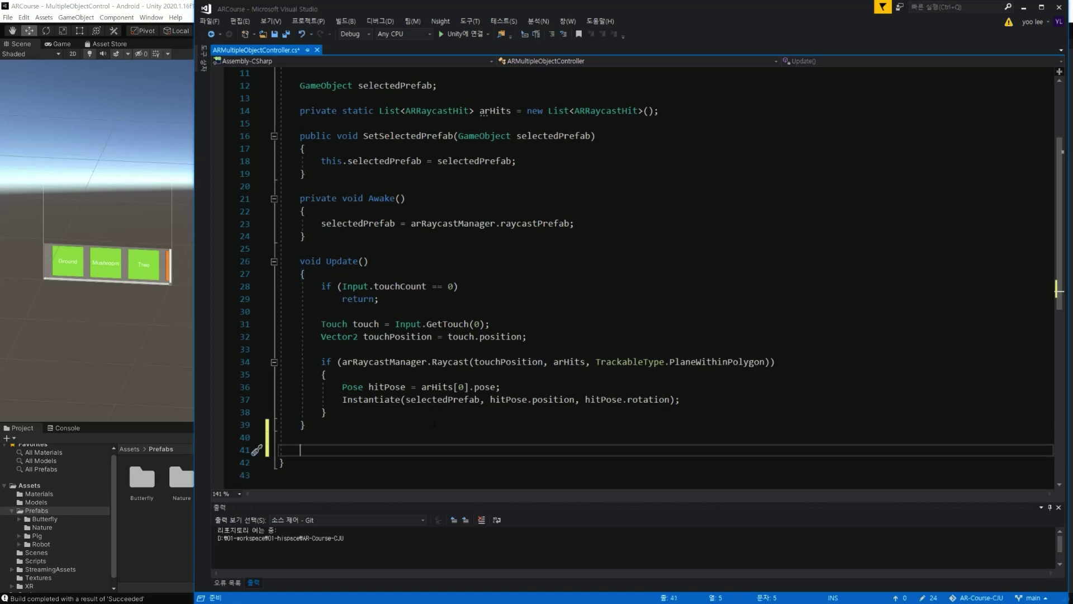
Step: Add bool IsPointOverUIObject(Vector2 pos) with the pasted EventSystem RaycastAll body returning results.Count > 0, and save
text(bool)
scroll(435, 425, down, 3)
text(Is)
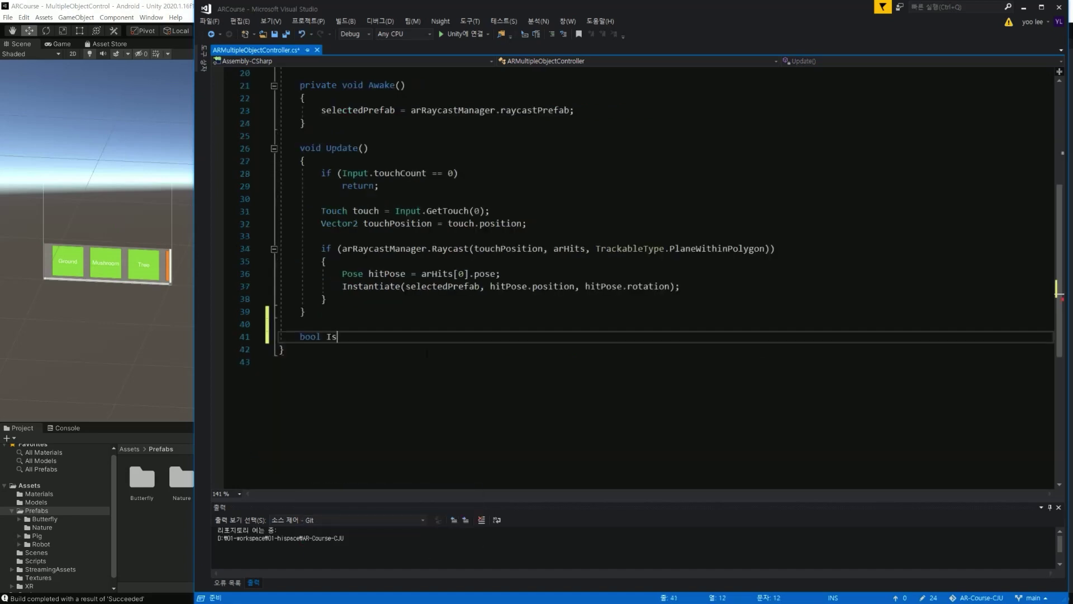
text(PointOverUI)
text(Object()
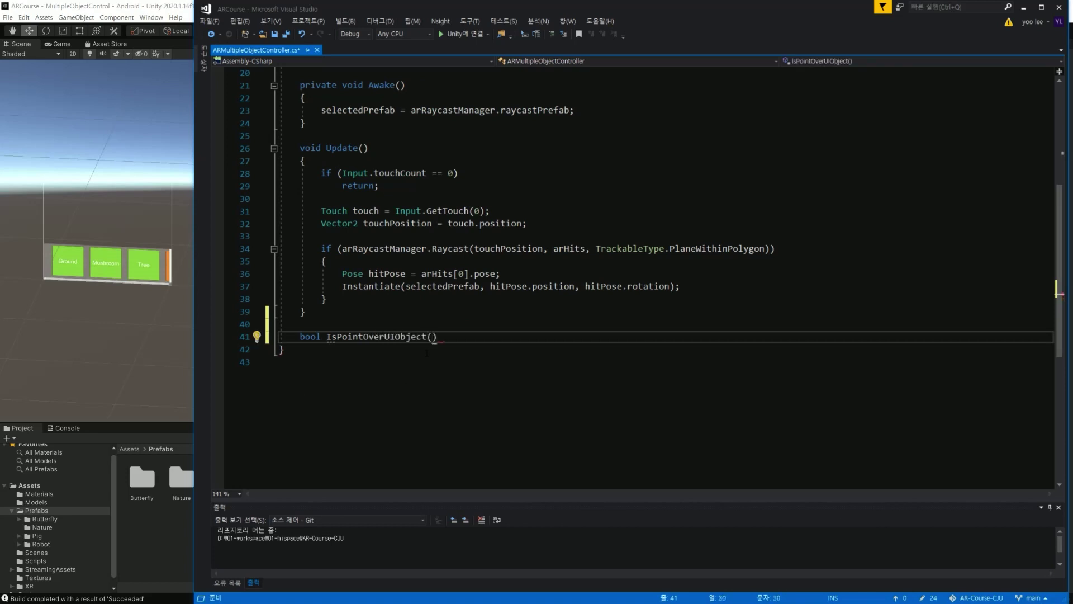
text(Vector2 pos)
key(Return)
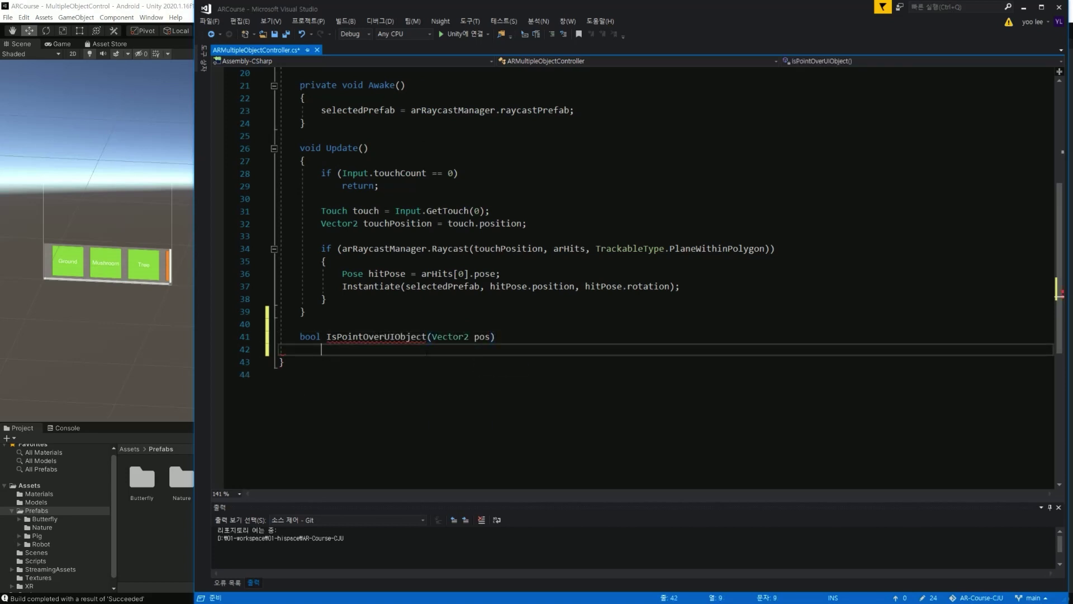
text({)
text(PointerEventData eventDataCurPosition = new PointerEventData(EventSystem.current);         eventDataCurPosition.position = pos;         List<RaycastResult> results = new List<RaycastResult>();         EventSystem.current.RaycastAll(eventDataCurPosition, results);         return results.Count > 0;)
key(ctrl+s)
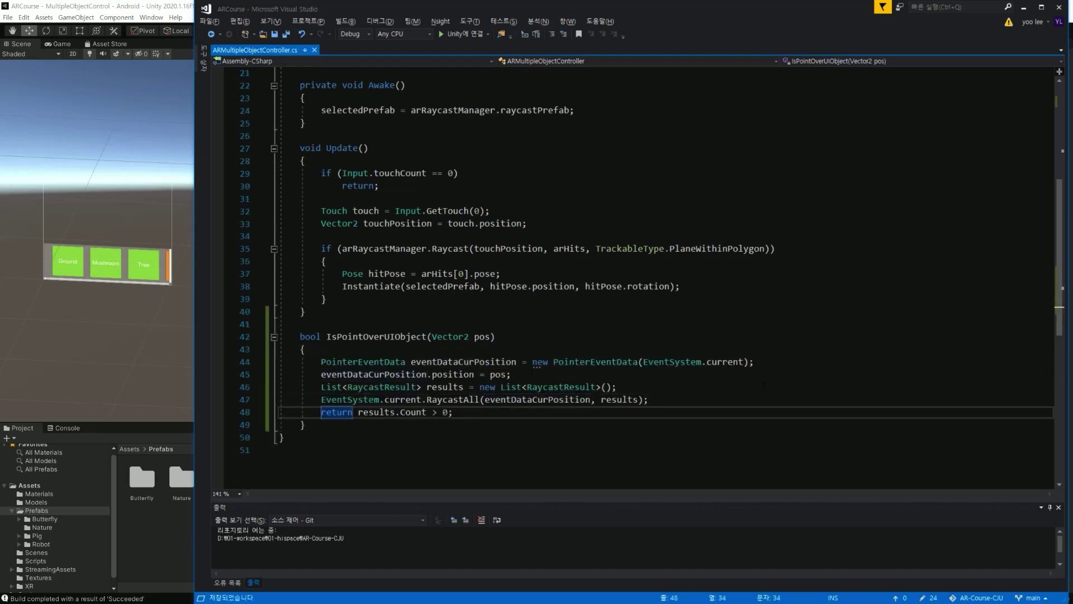
click(379, 400)
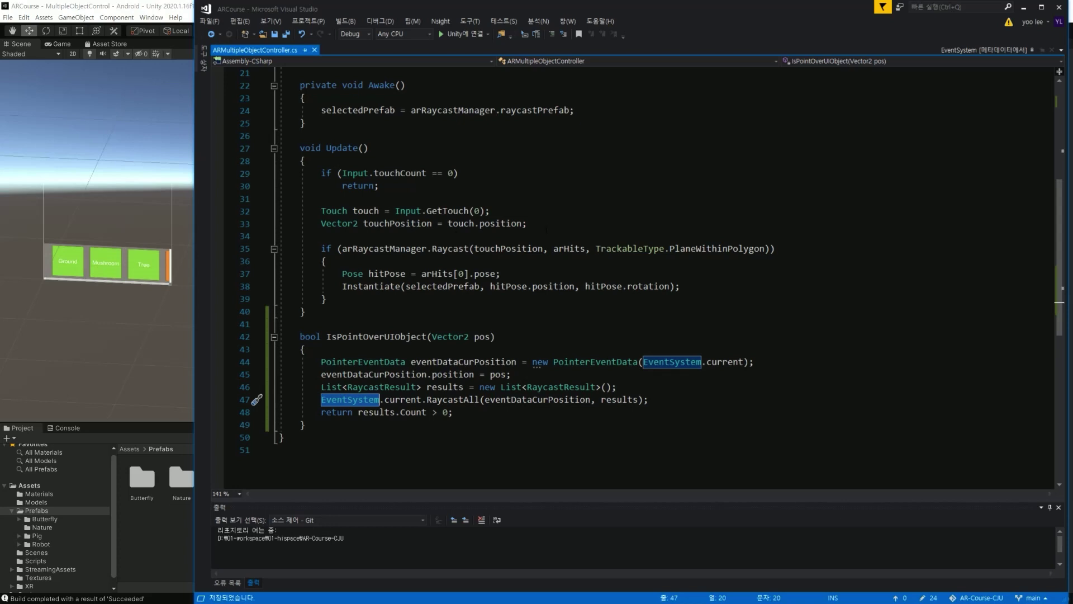
Step: Insert an if (IsPointOverUIObject(touchPosition)) check after the touchPosition line in Update()
click(543, 224)
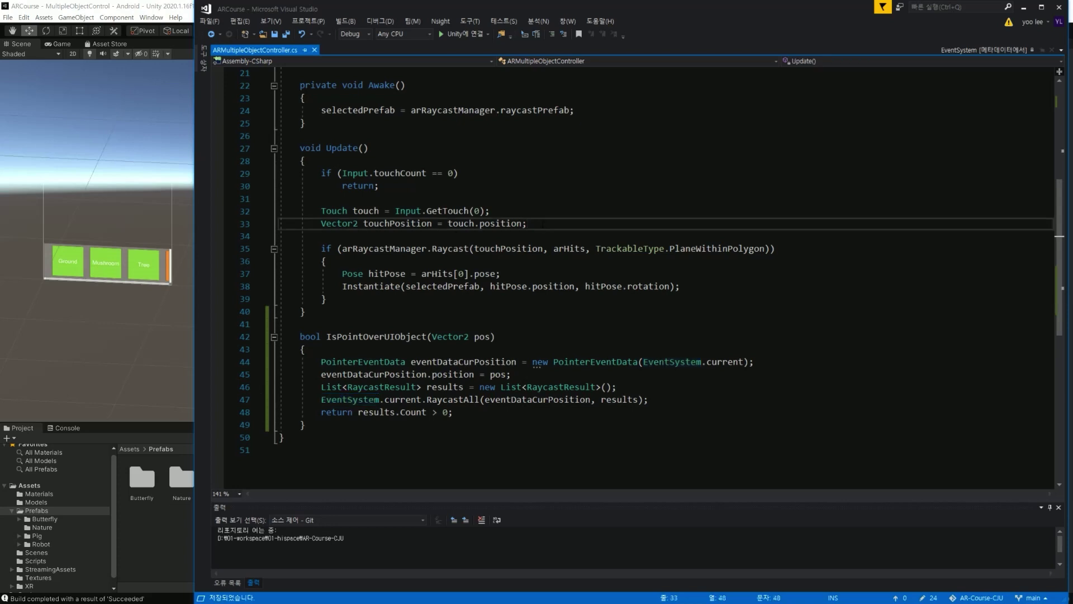
key(Return)
text(if ()
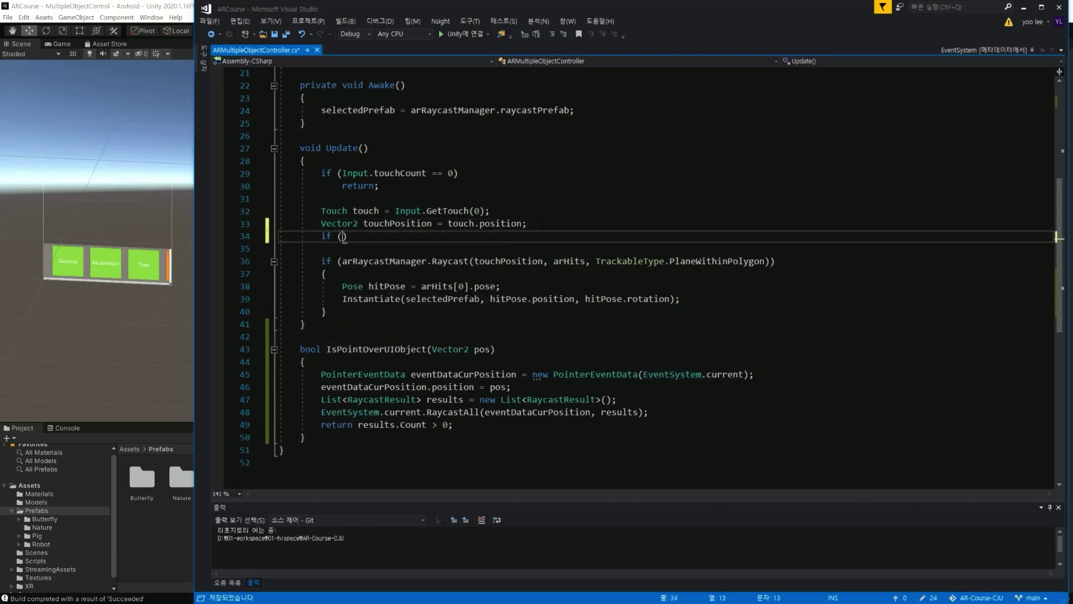
text(isPoin)
key(Tab)
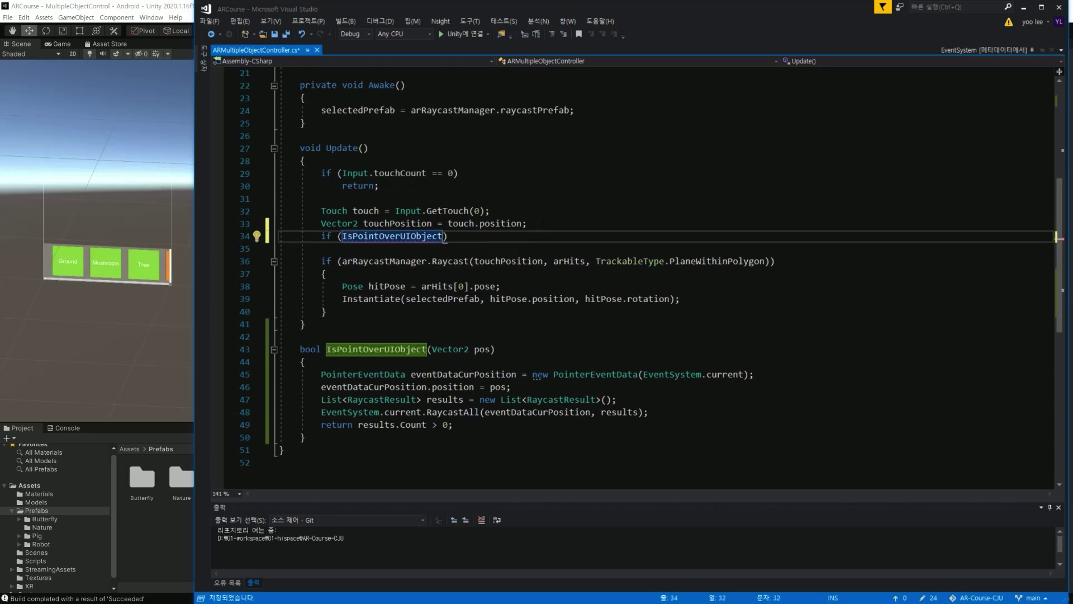
text((touch)
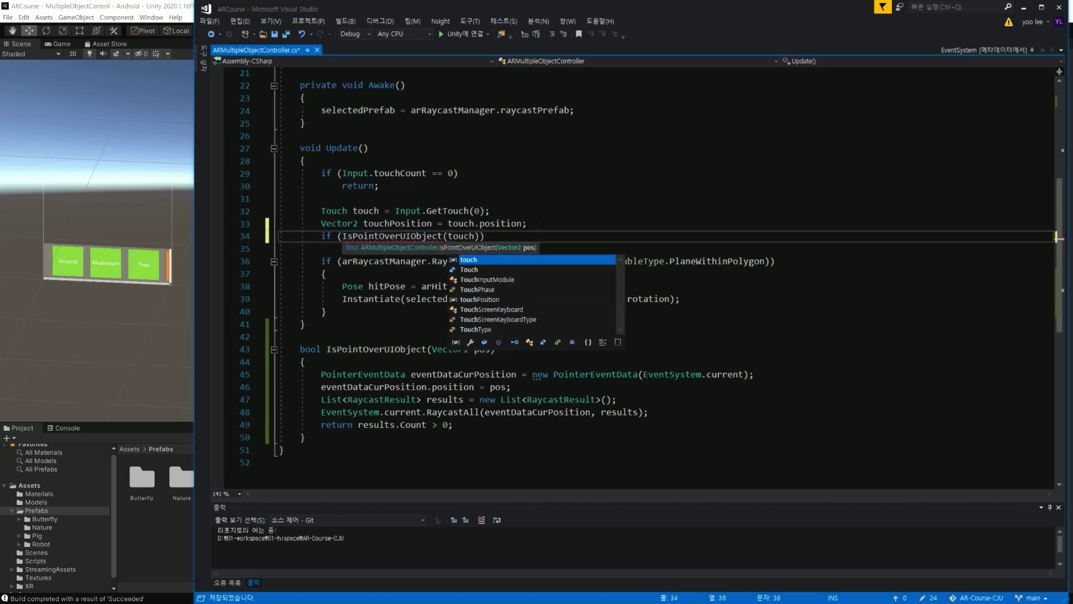
text(Position)
key(ctrl+s)
text()))
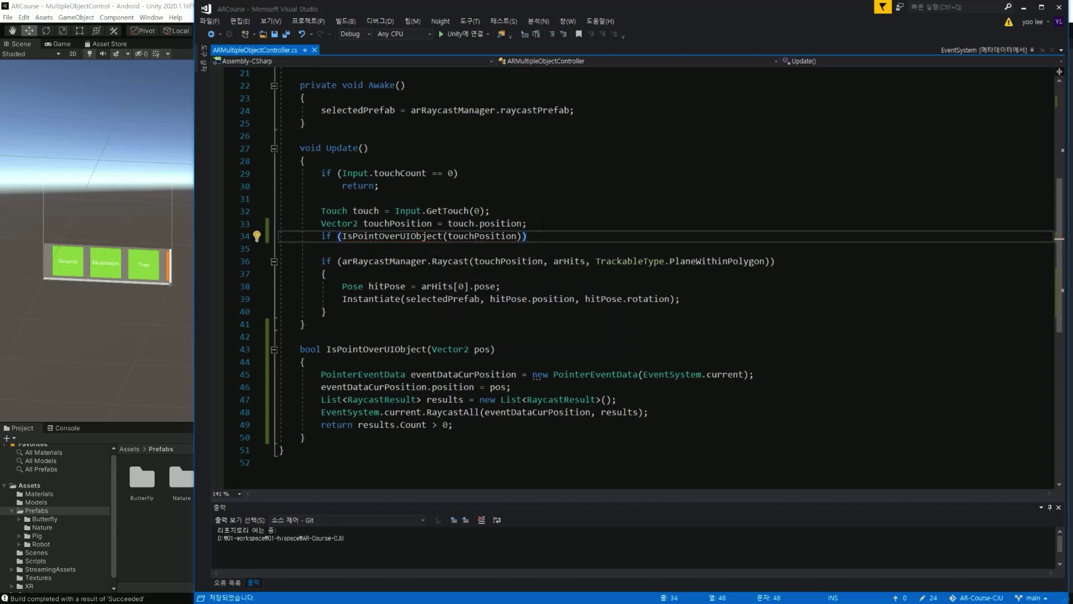
Step: Make the UI check execute return;, add a blank line above it, and save the script
key(Return)
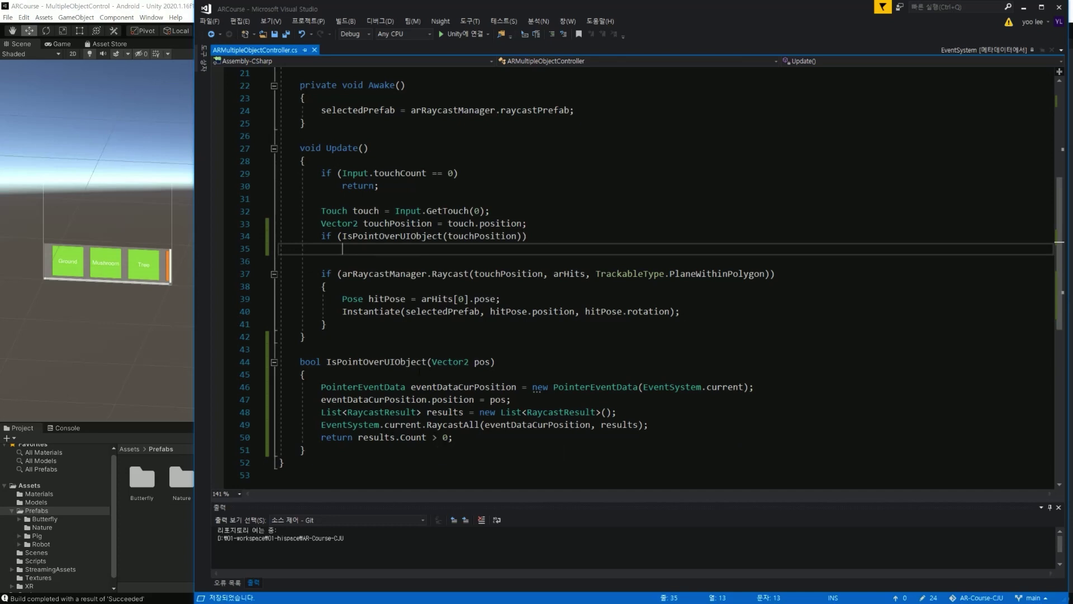
text(return;)
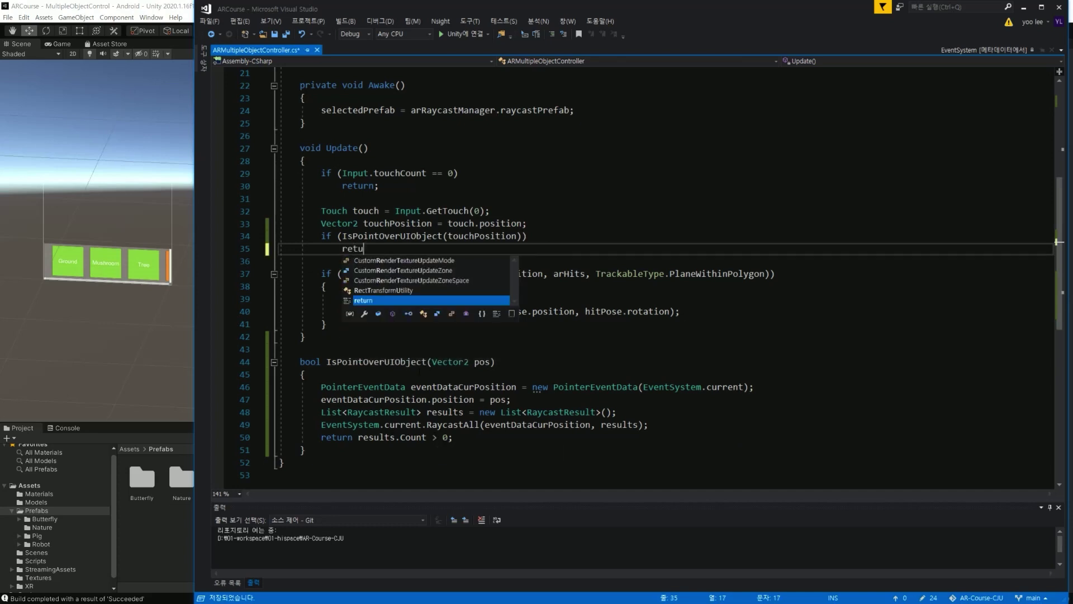
key(Up)
key(Up)
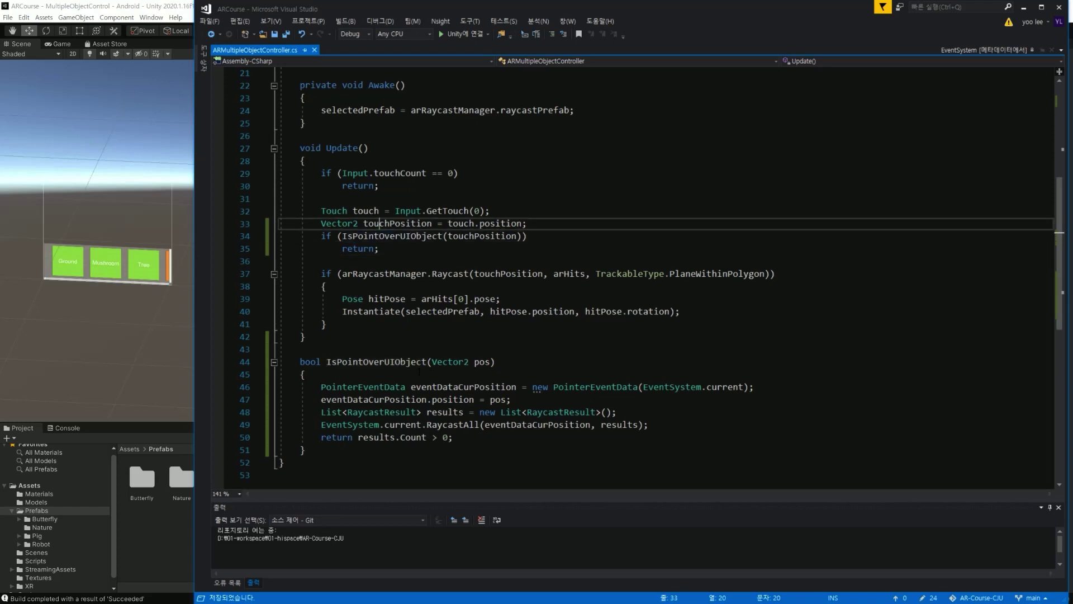
key(End)
key(Return)
key(ctrl+s)
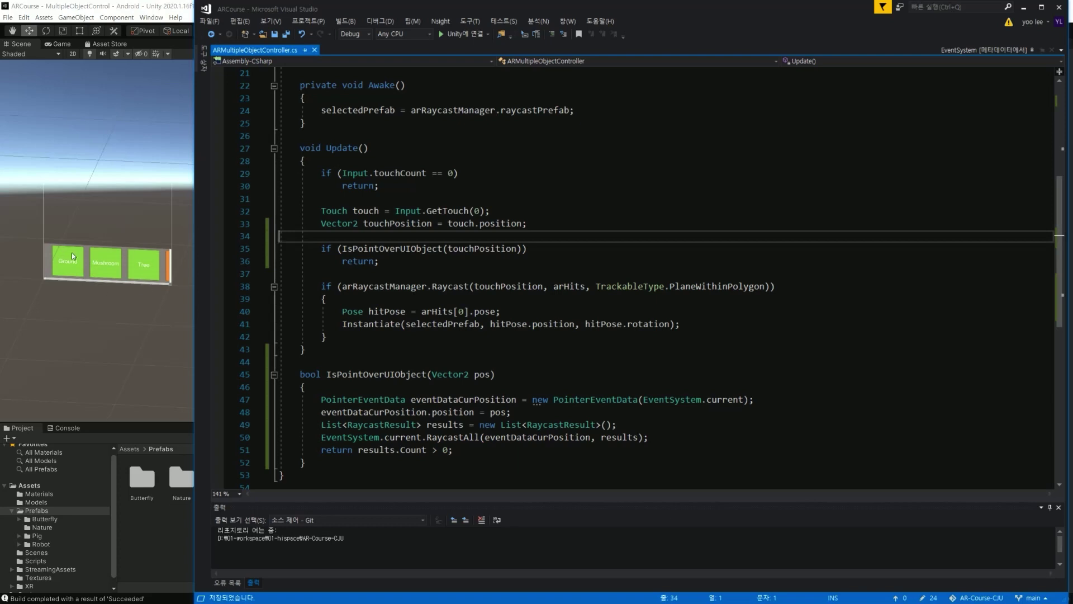
Step: Prefix the arRaycastManager.Raycast condition on line 38 with touch.phase == TouchPhase.Began &&
click(385, 261)
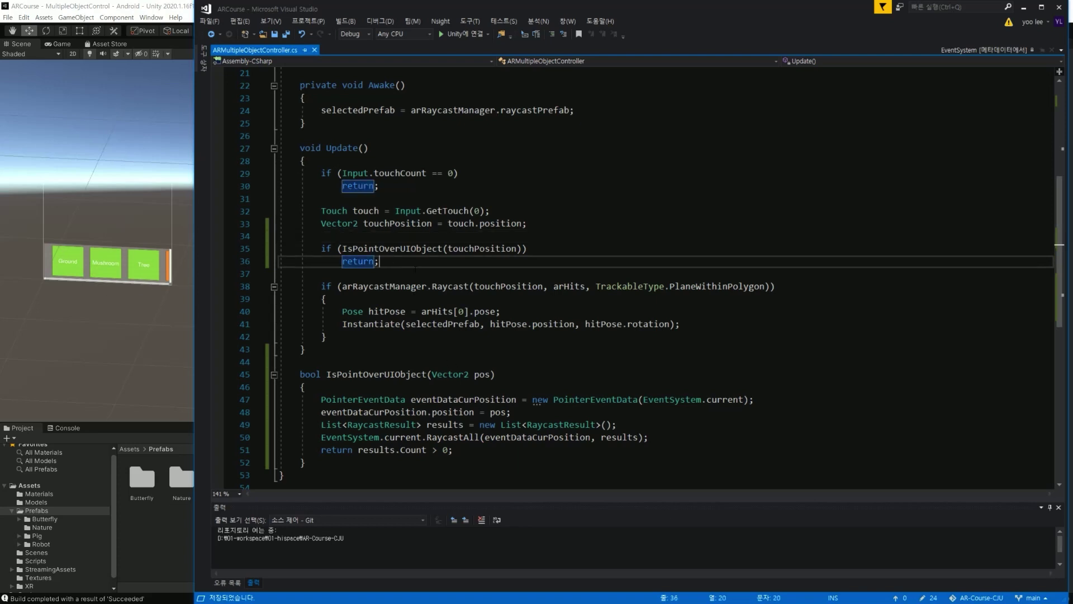
key(Down)
key(Down)
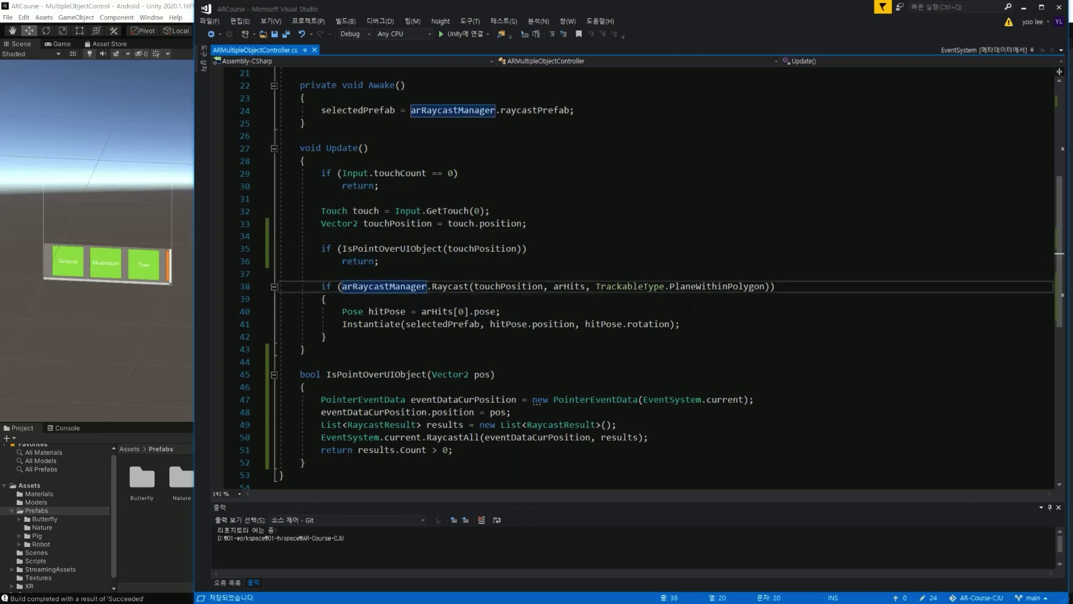
text(()
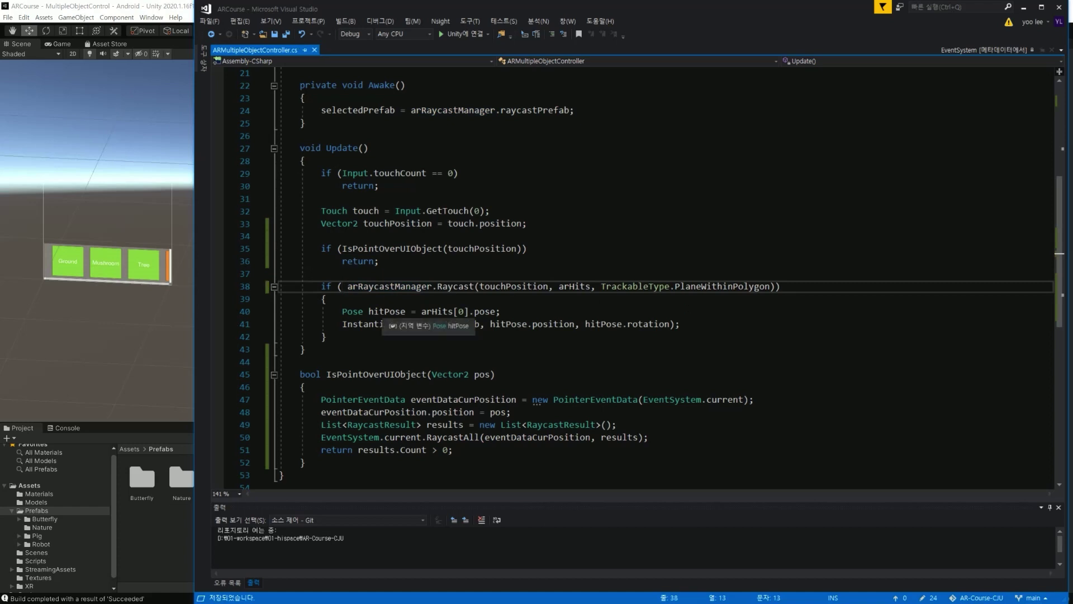
text(touch)
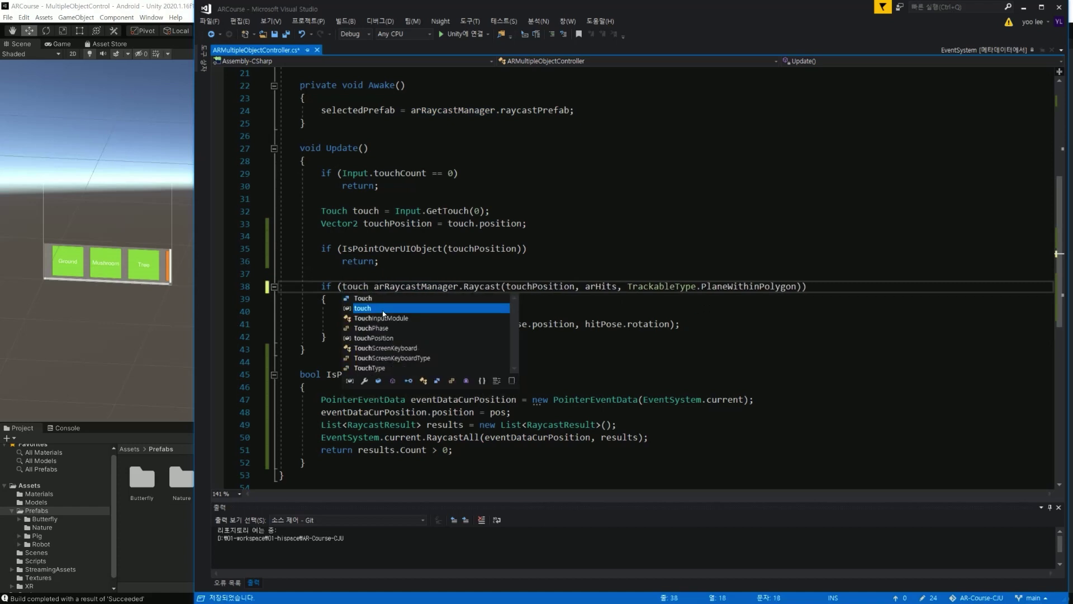
text(.ph)
key(Tab)
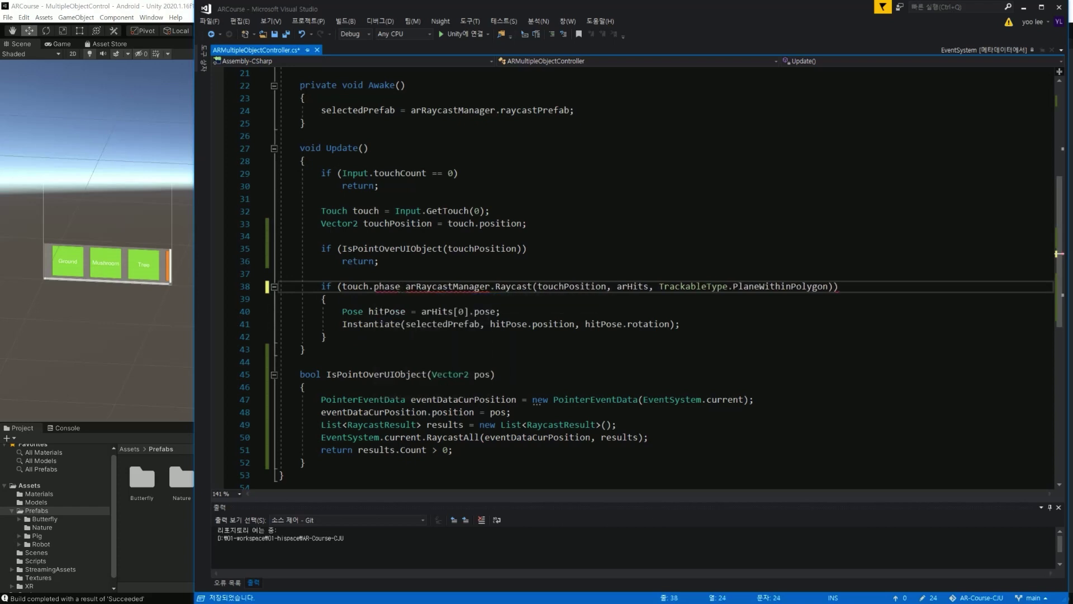
text(==)
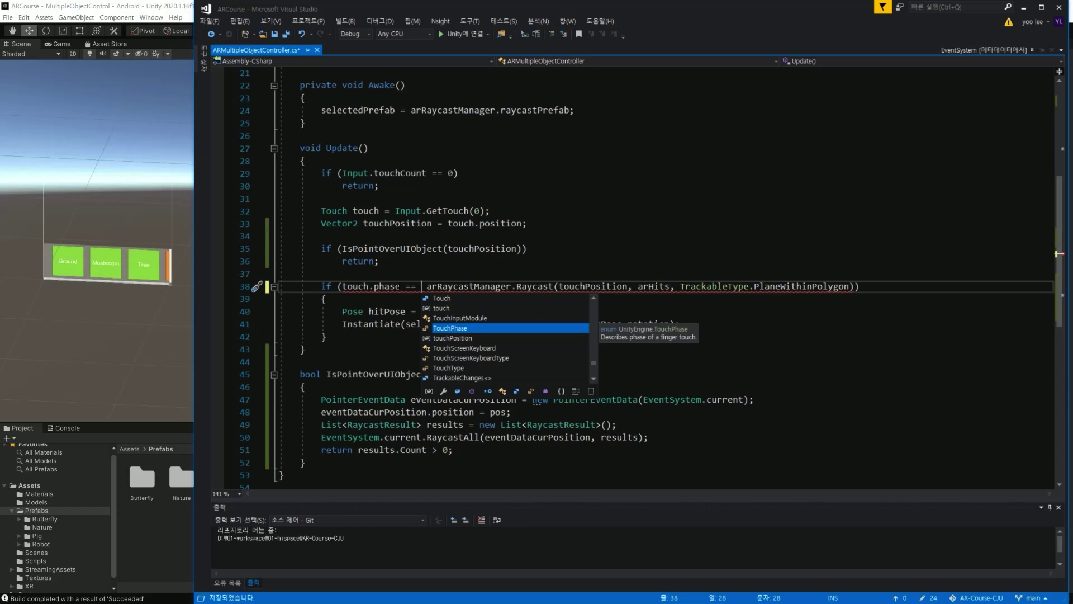
text(Touch)
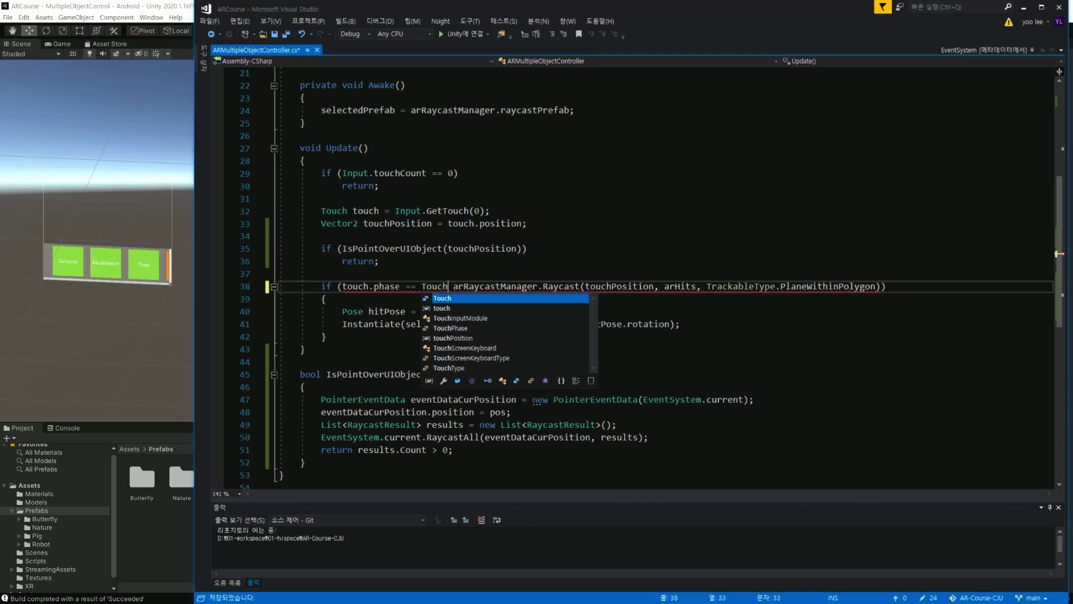
text(Phase.Be)
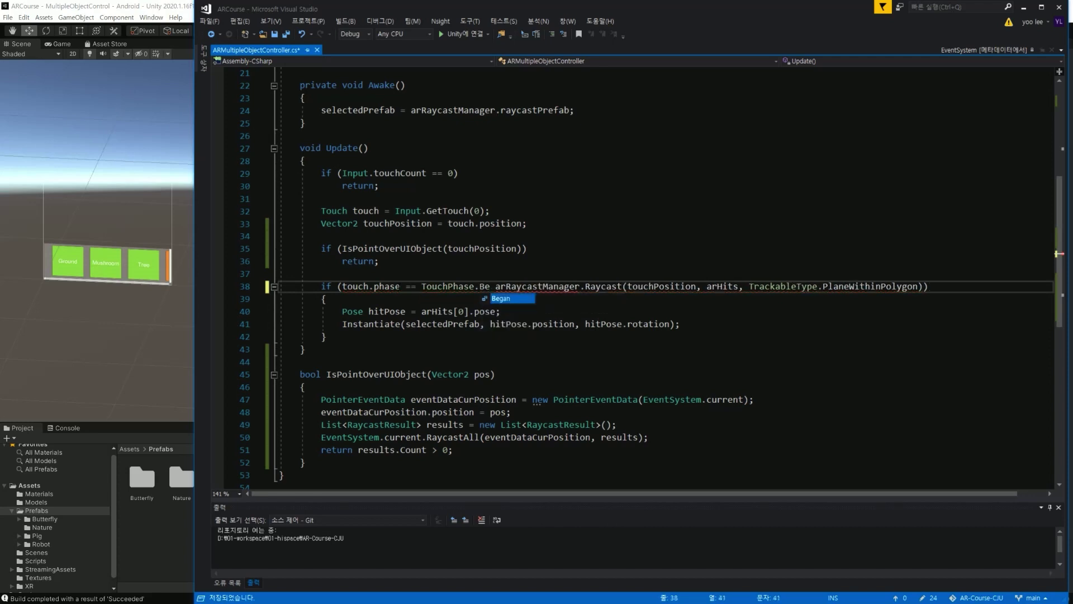
key(Tab)
text(&&)
click(481, 286)
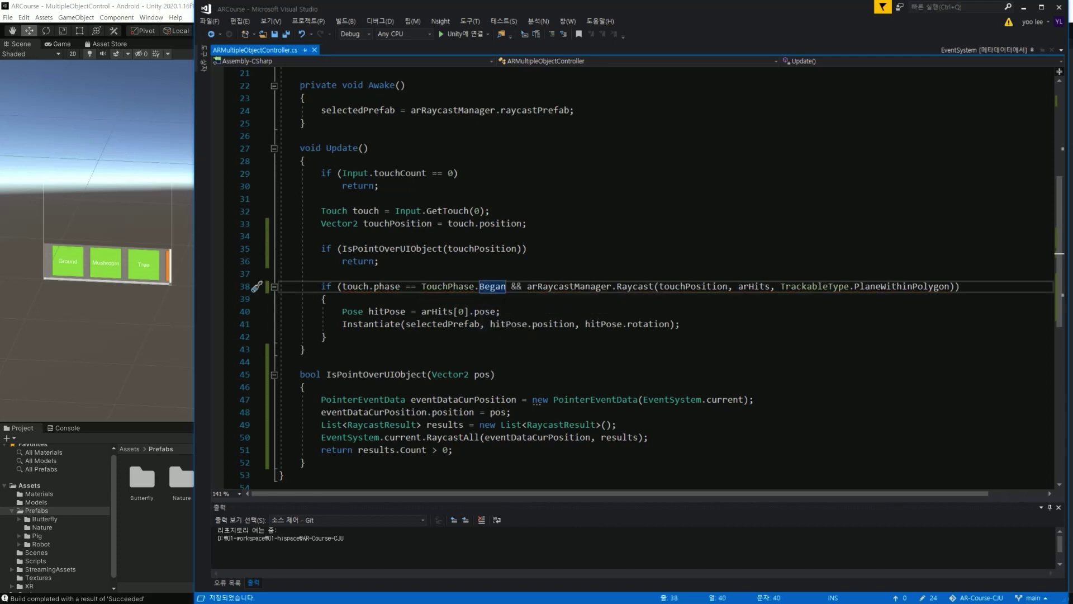
key(Down)
key(Down)
key(Right)
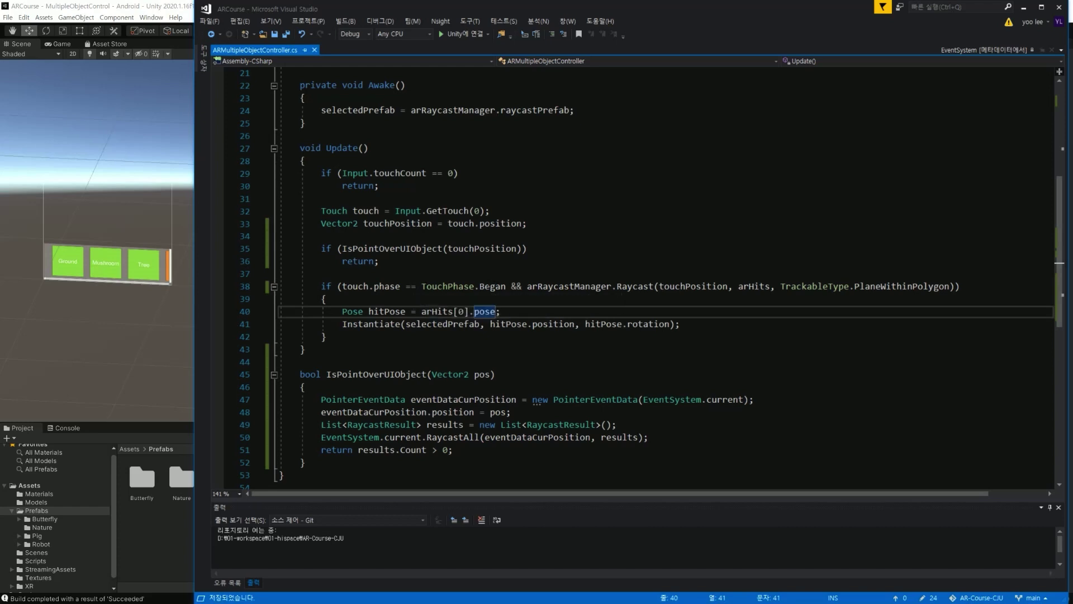
key(Up)
key(Up)
key(F12)
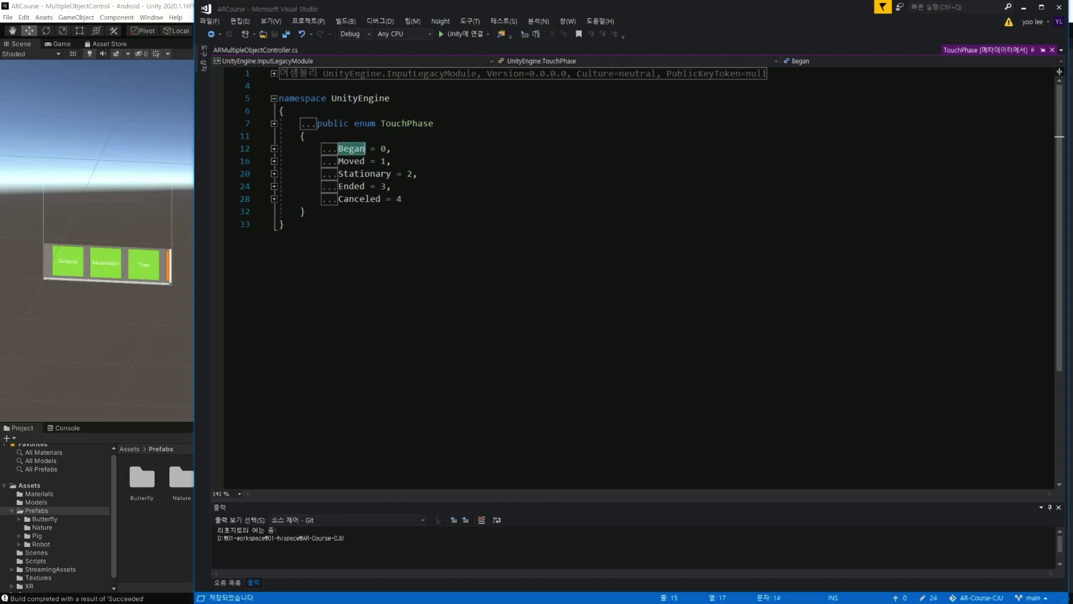
key(Down)
key(Down)
key(Down)
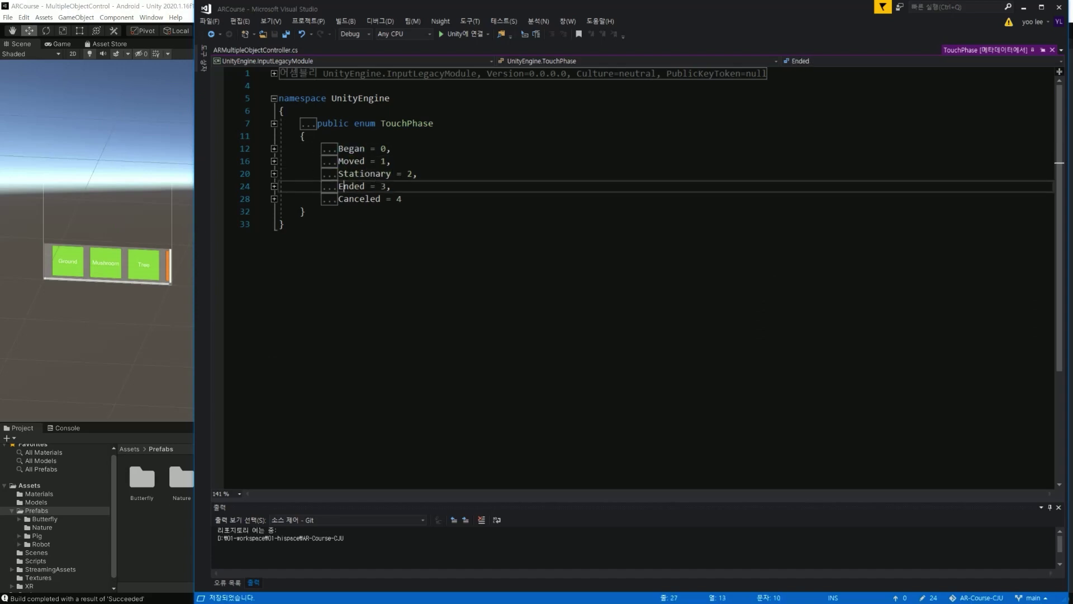
key(Down)
key(End)
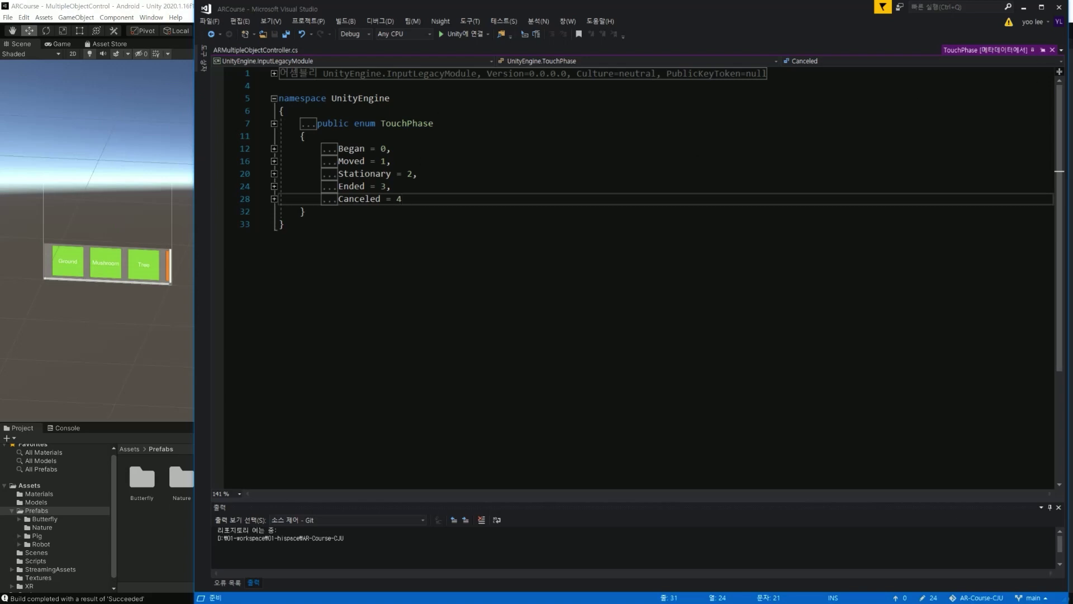
key(ctrl+minus)
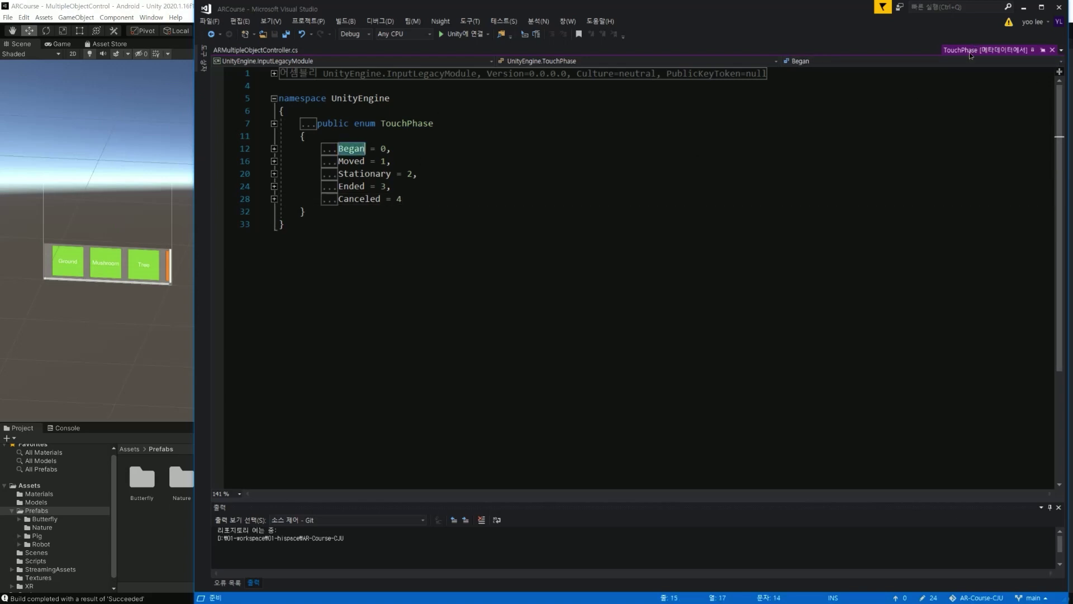
key(ctrl+minus)
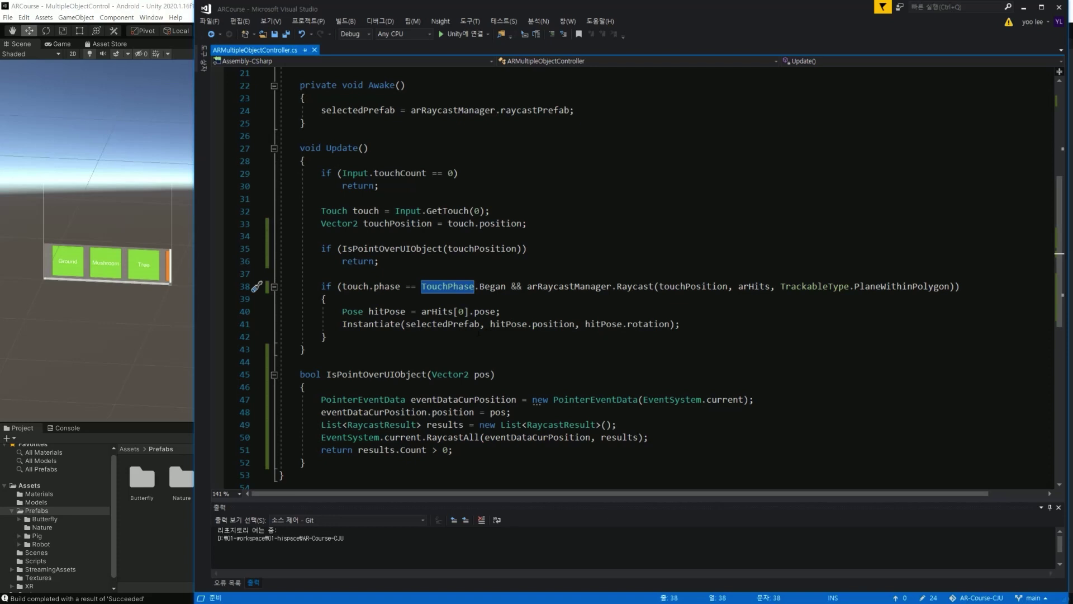
click(479, 334)
key(ctrl+s)
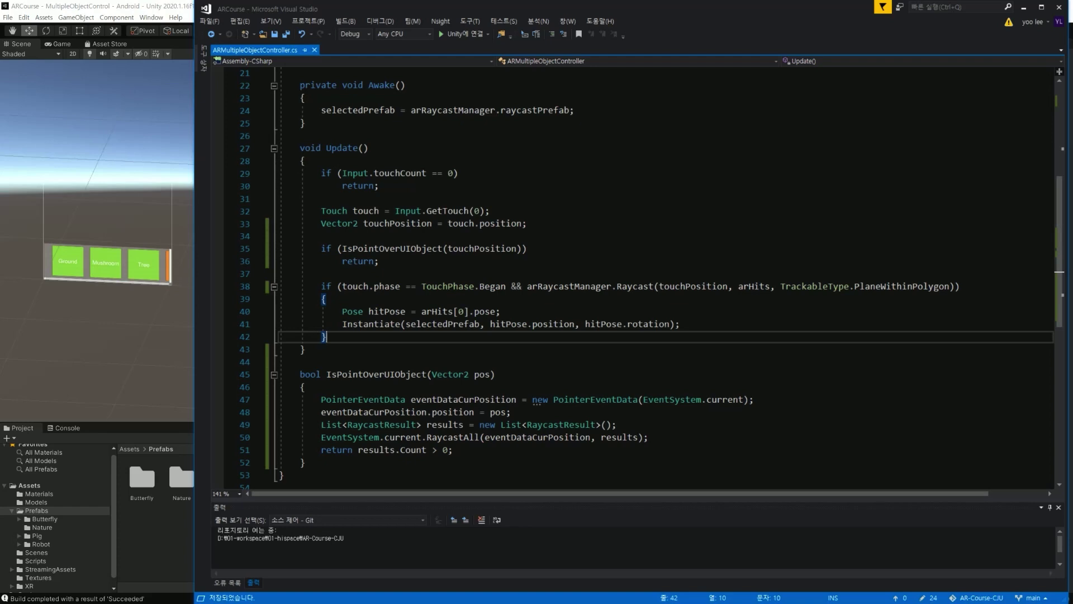
click(495, 374)
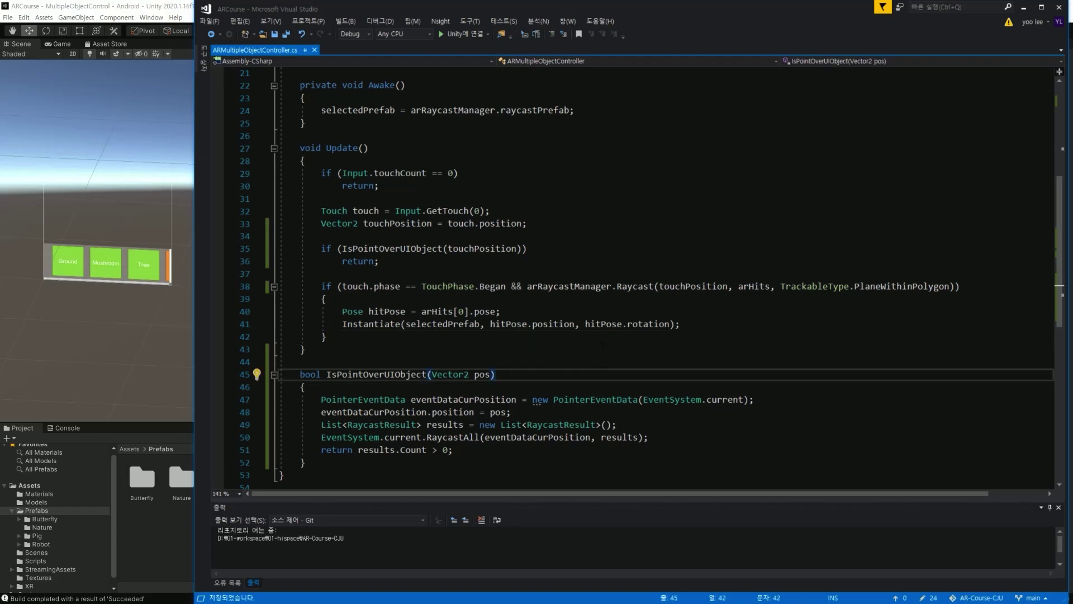